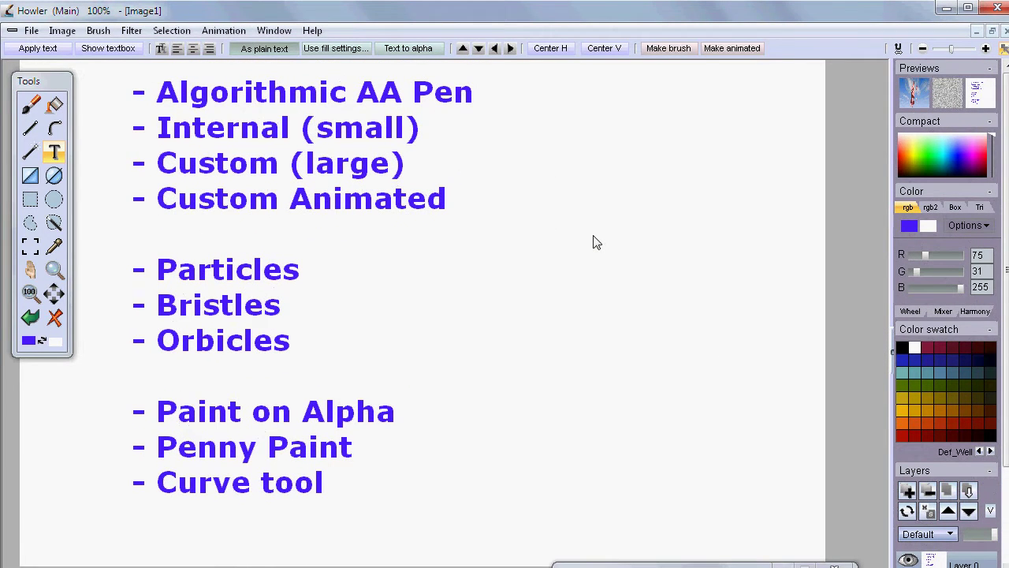
Activate the freehand paintbrush tool and open its brush settings
{"action": "mouse_move", "coordinate": [686, 565]}
{"action": "left_mouse_down"}
{"action": "mouse_move", "coordinate": [694, 525]}
{"action": "mouse_move", "coordinate": [697, 552]}
{"action": "mouse_move", "coordinate": [629, 567]}
{"action": "left_mouse_up"}
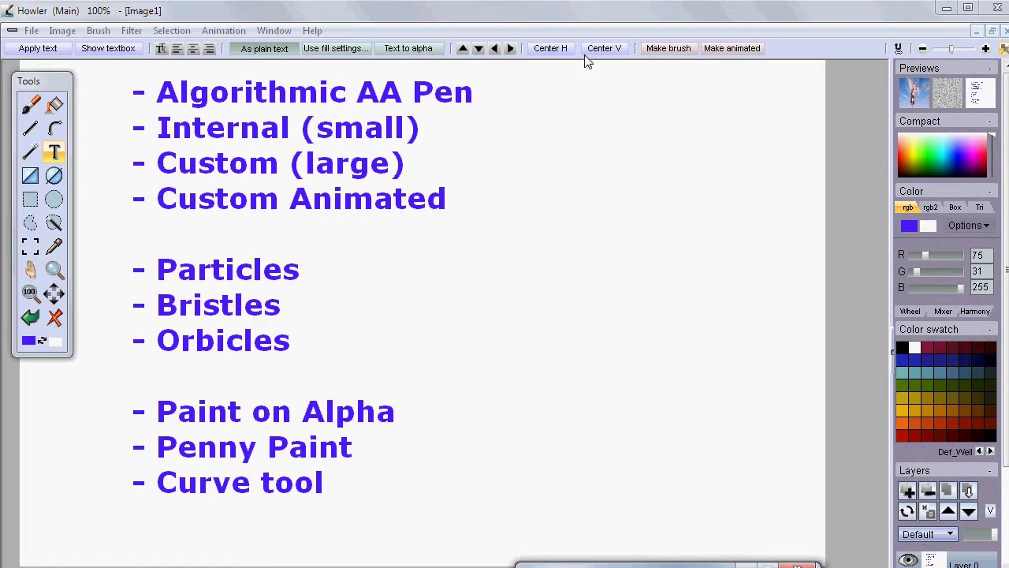
{"action": "left_click", "coordinate": [32, 106]}
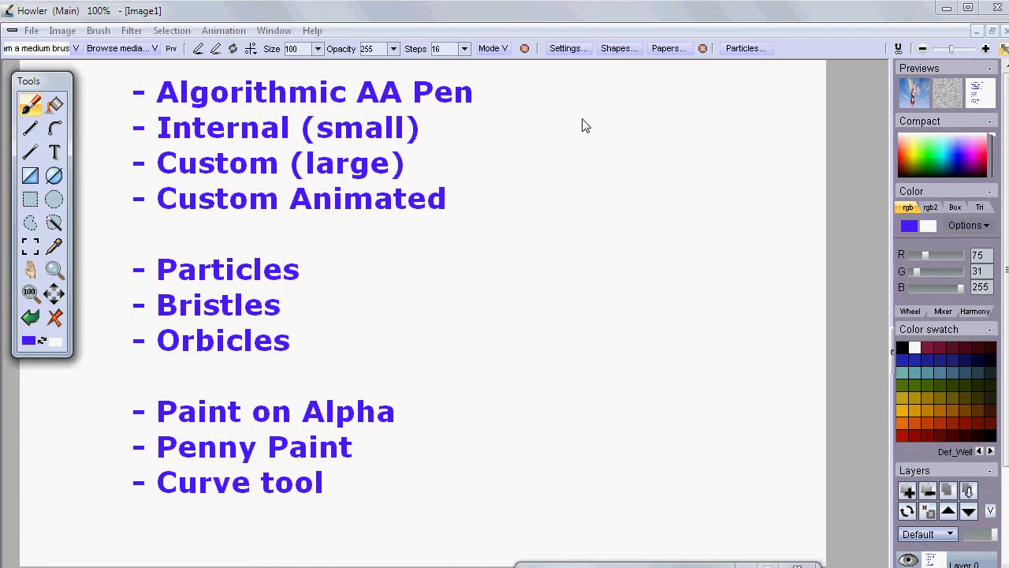
{"action": "left_click", "coordinate": [567, 49]}
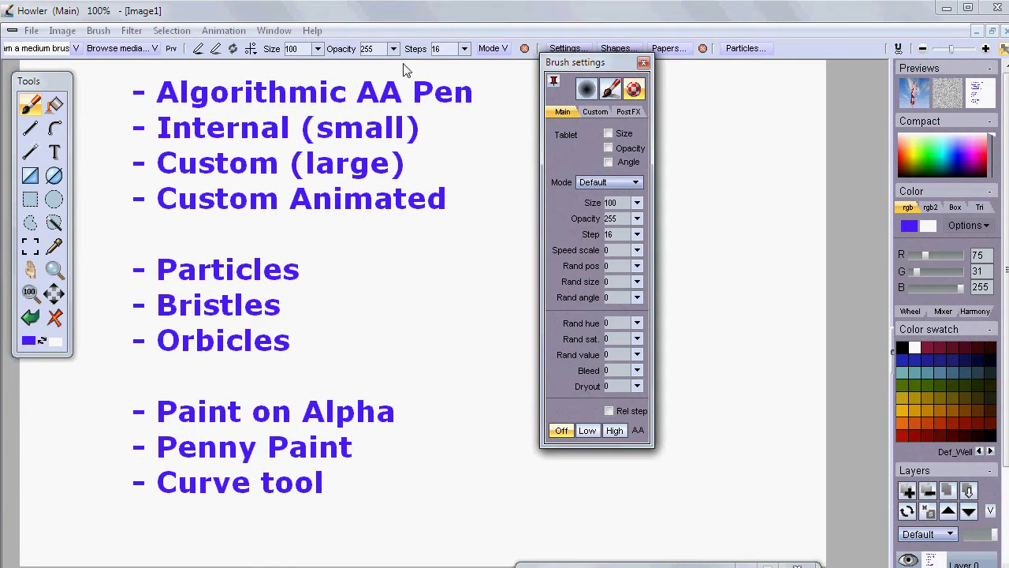
Open the keyboard shortcut reference, move its window for viewing, and close it again
{"action": "left_click", "coordinate": [311, 30]}
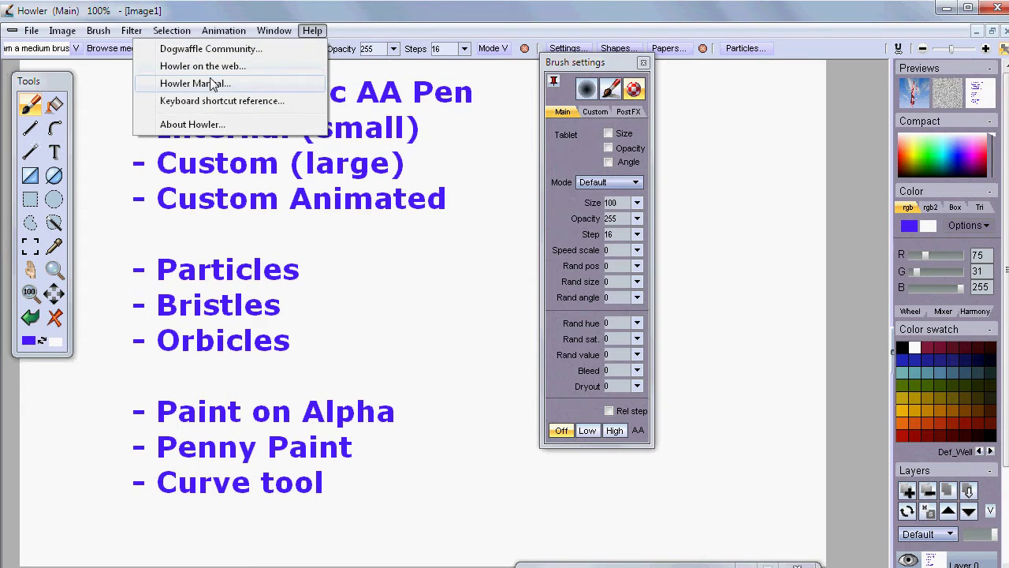
{"action": "left_click", "coordinate": [222, 100]}
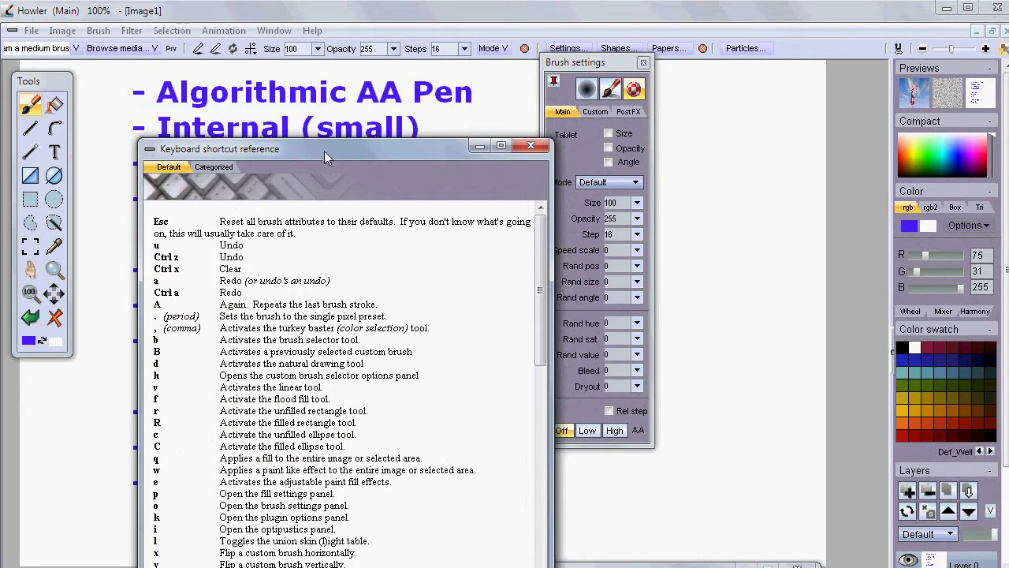
{"action": "left_click_drag", "start_coordinate": [324, 151], "coordinate": [564, 98]}
{"action": "left_click_drag", "start_coordinate": [784, 267], "coordinate": [841, 246]}
{"action": "left_click", "coordinate": [771, 93]}
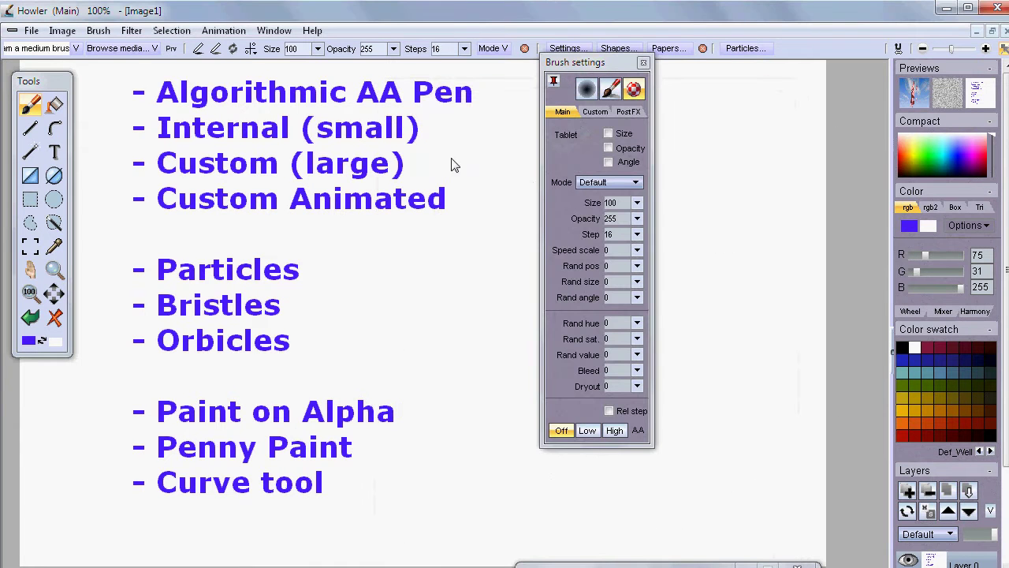
Choose bright green (RGB 94, 255, 21) as the paint colour and paint a soft zigzag stroke beside the "Algorithmic AA Pen" text
{"action": "mouse_move", "coordinate": [600, 64]}
{"action": "left_mouse_down"}
{"action": "mouse_move", "coordinate": [790, 105]}
{"action": "mouse_move", "coordinate": [743, 105]}
{"action": "left_mouse_up"}
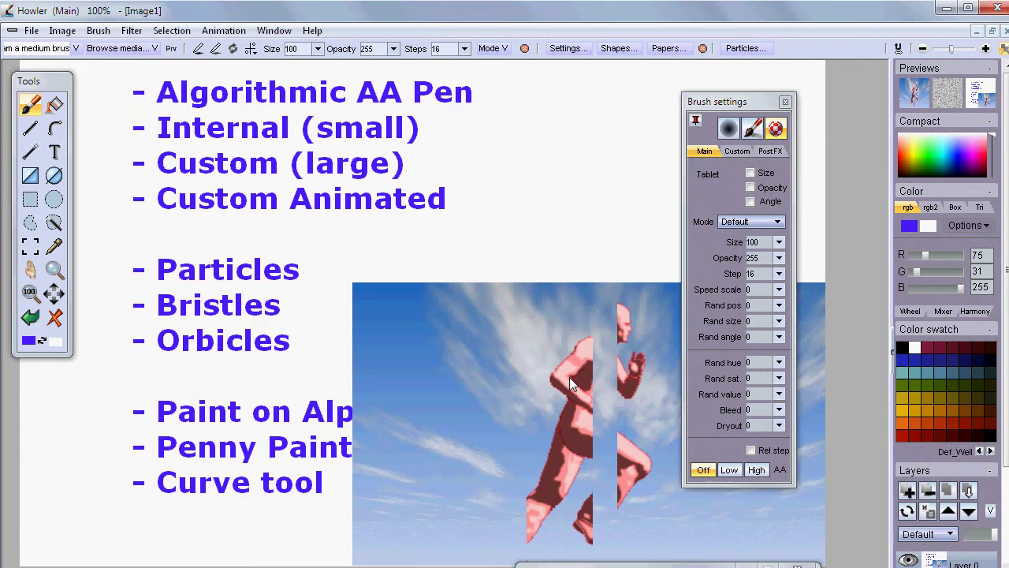
{"action": "right_click", "coordinate": [607, 401]}
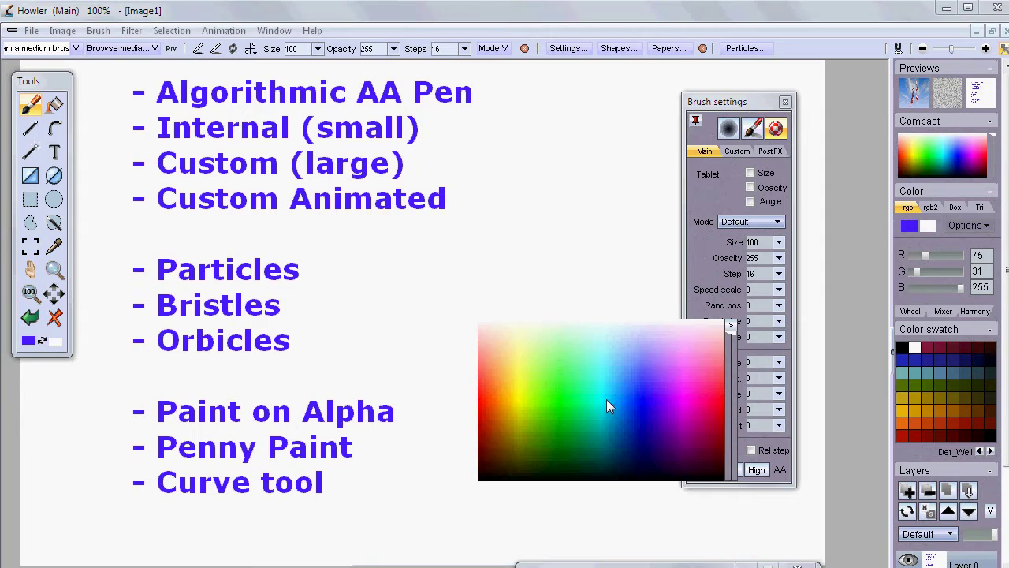
{"action": "right_click", "coordinate": [517, 278]}
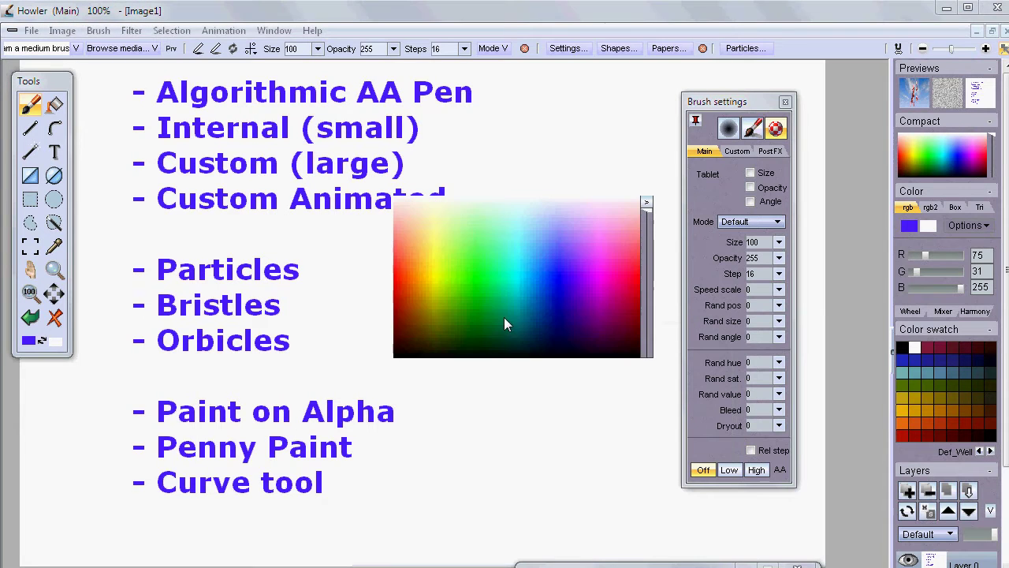
{"action": "left_click", "coordinate": [465, 274]}
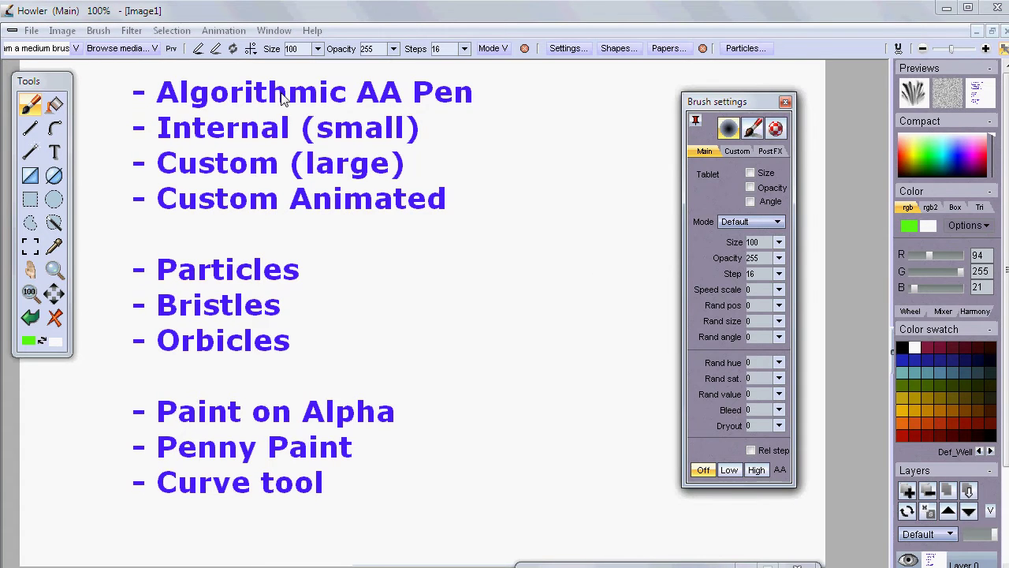
{"action": "mouse_move", "coordinate": [481, 91]}
{"action": "left_mouse_down"}
{"action": "mouse_move", "coordinate": [565, 101]}
{"action": "mouse_move", "coordinate": [652, 148]}
{"action": "left_mouse_up"}
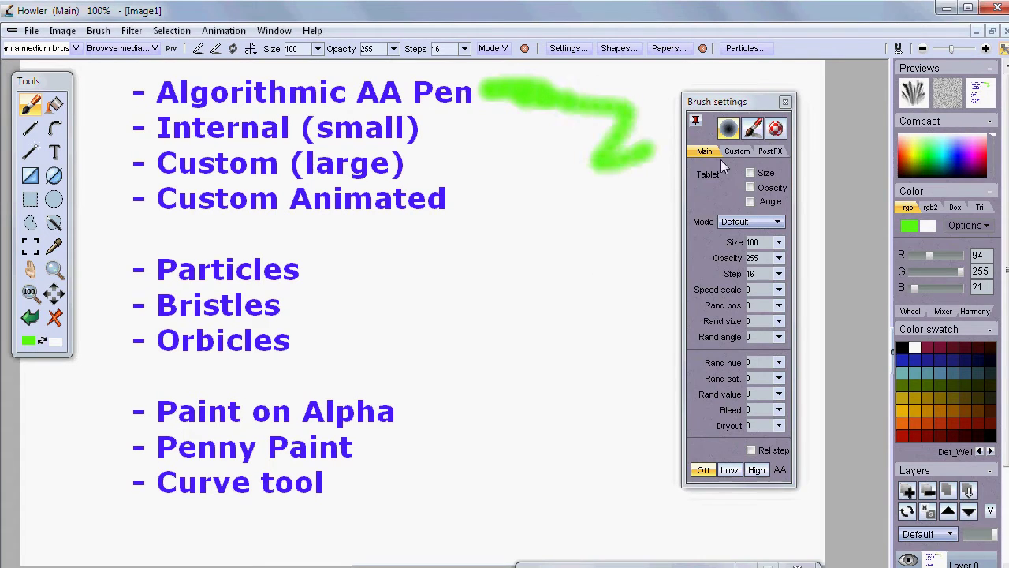
Choose a textured round shape from the brush shape presets and stamp it once on the empty canvas area below the zigzag stroke
{"action": "left_click", "coordinate": [627, 49]}
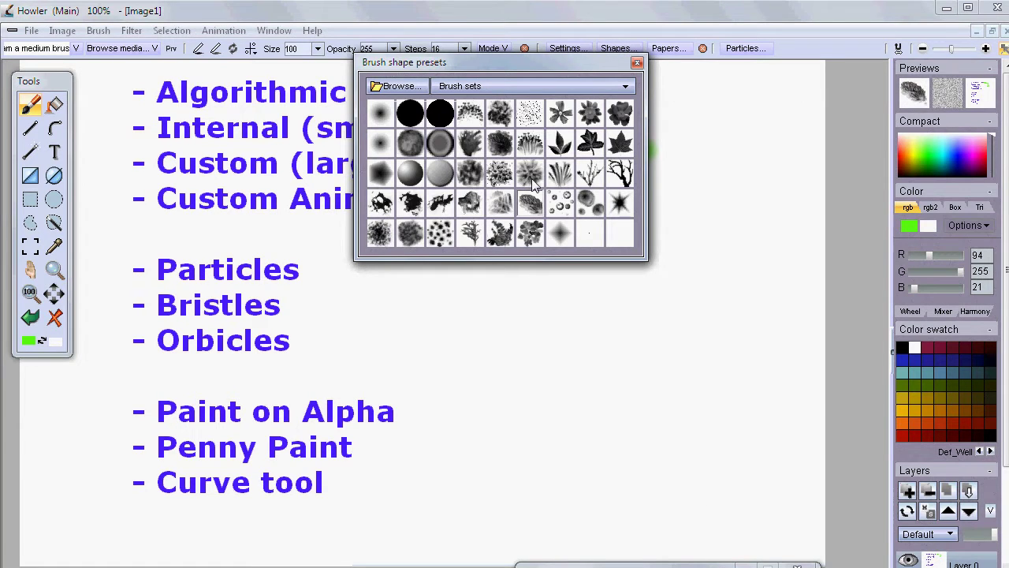
{"action": "left_click", "coordinate": [710, 258]}
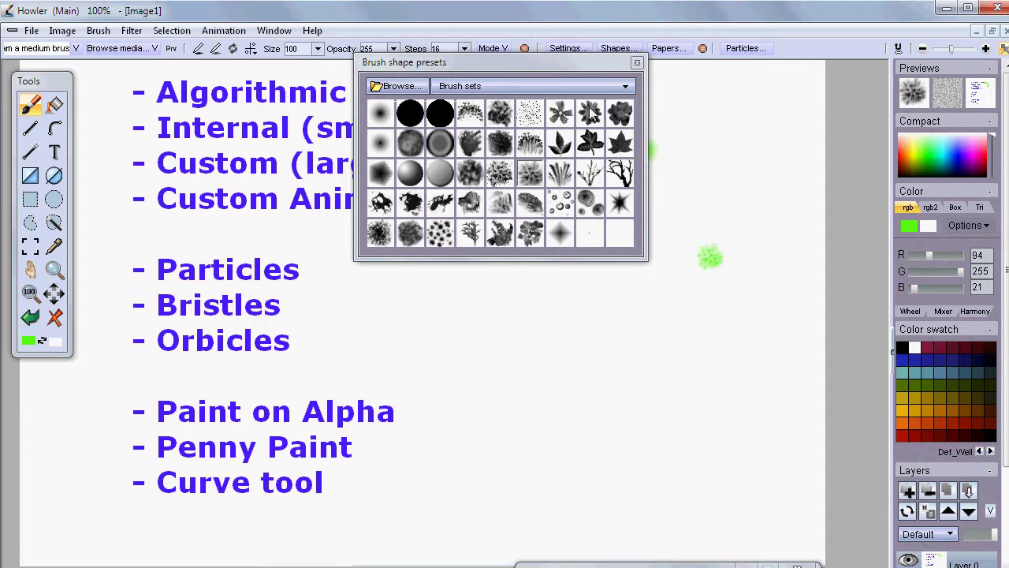
{"action": "left_click", "coordinate": [637, 63]}
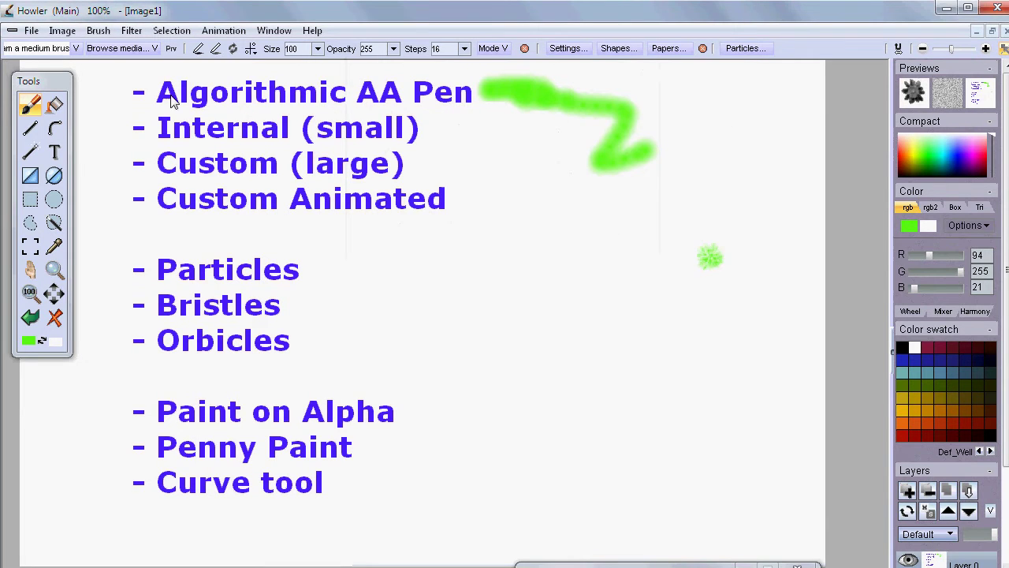
Move the Tools palette away from the window edge, close to the text list
{"action": "left_click", "coordinate": [49, 49]}
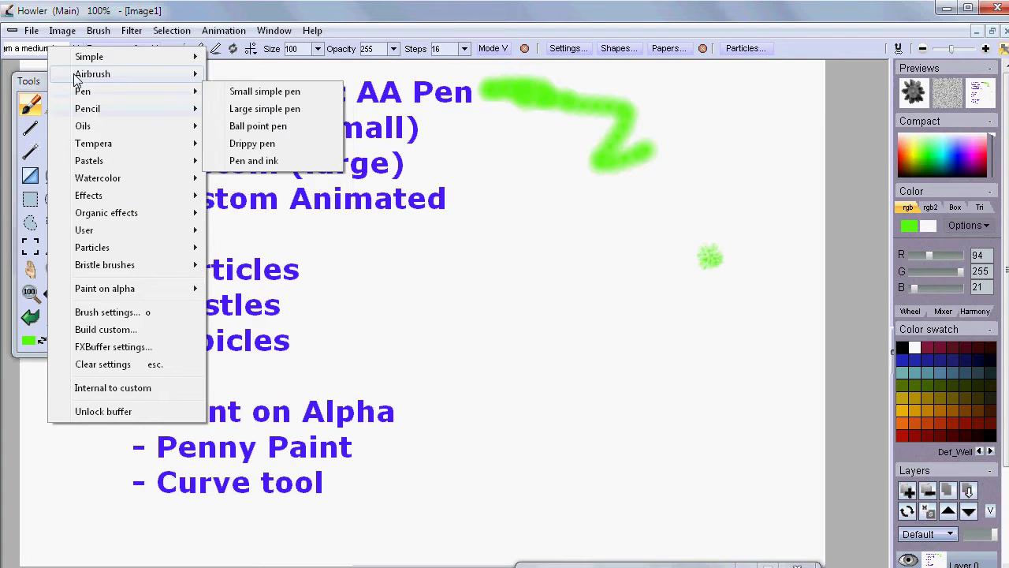
{"action": "left_click", "coordinate": [35, 89]}
{"action": "left_click_drag", "start_coordinate": [36, 89], "coordinate": [74, 102]}
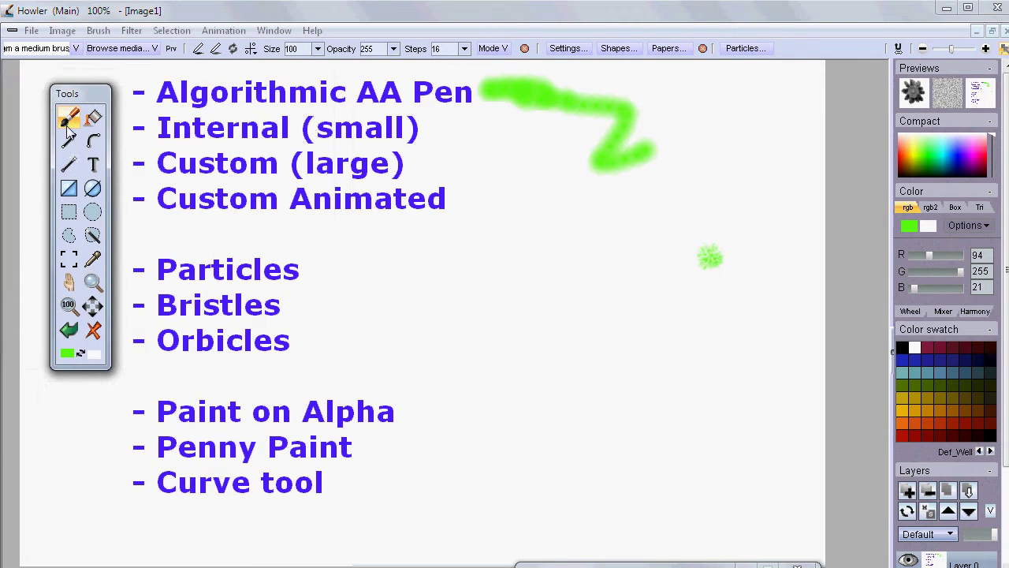
Look through the brush preset categories, such as Pencil, Pastels and Bristle brushes
{"action": "right_click", "coordinate": [70, 123]}
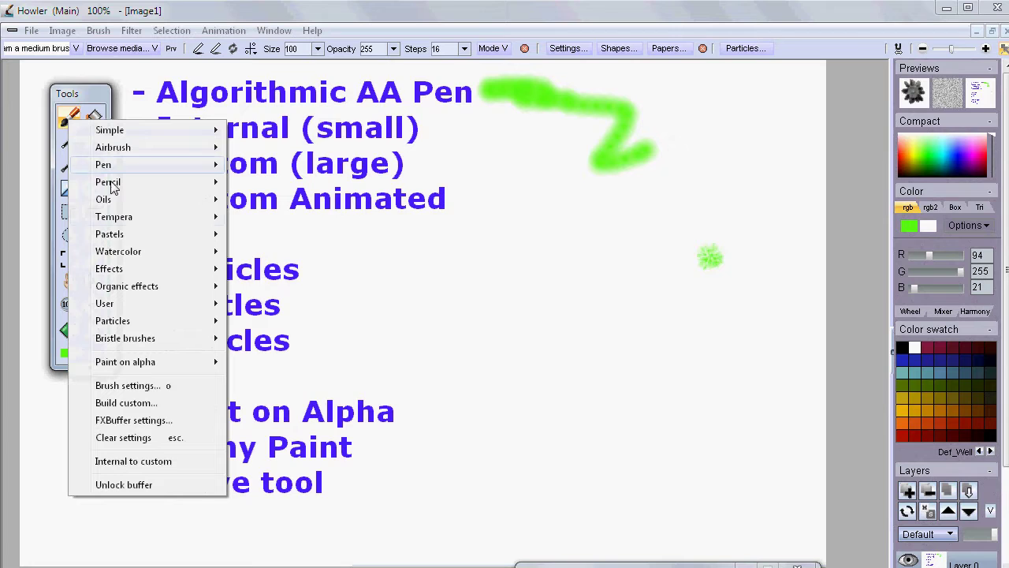
{"action": "mouse_move", "coordinate": [177, 177]}
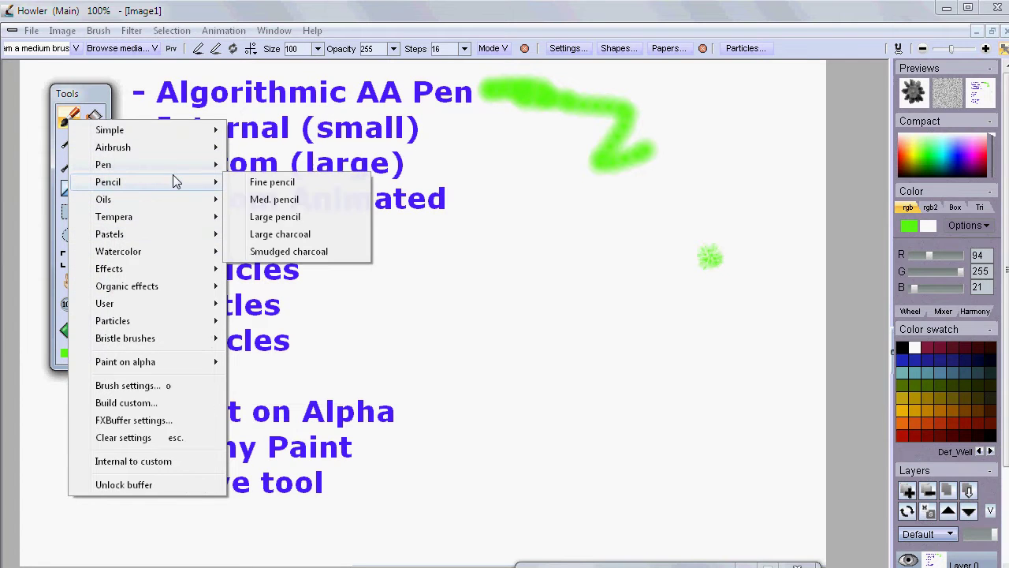
{"action": "mouse_move", "coordinate": [215, 235]}
{"action": "mouse_move", "coordinate": [152, 347]}
{"action": "left_click", "coordinate": [359, 24]}
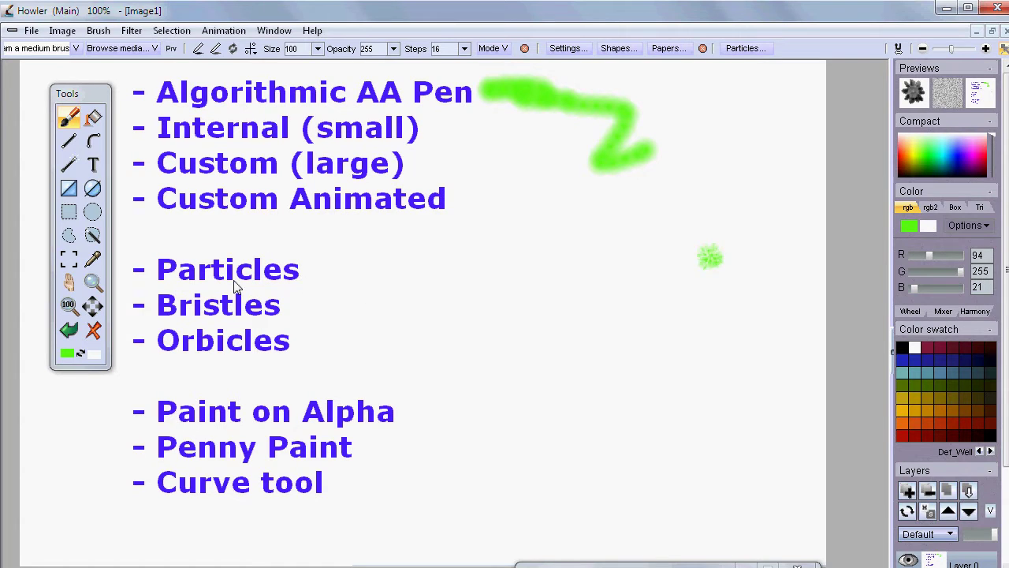
Open the Optipuss particle settings, disable particles, and move the settings window clear of the painted strokes
{"action": "left_click", "coordinate": [745, 49]}
{"action": "left_click", "coordinate": [672, 85]}
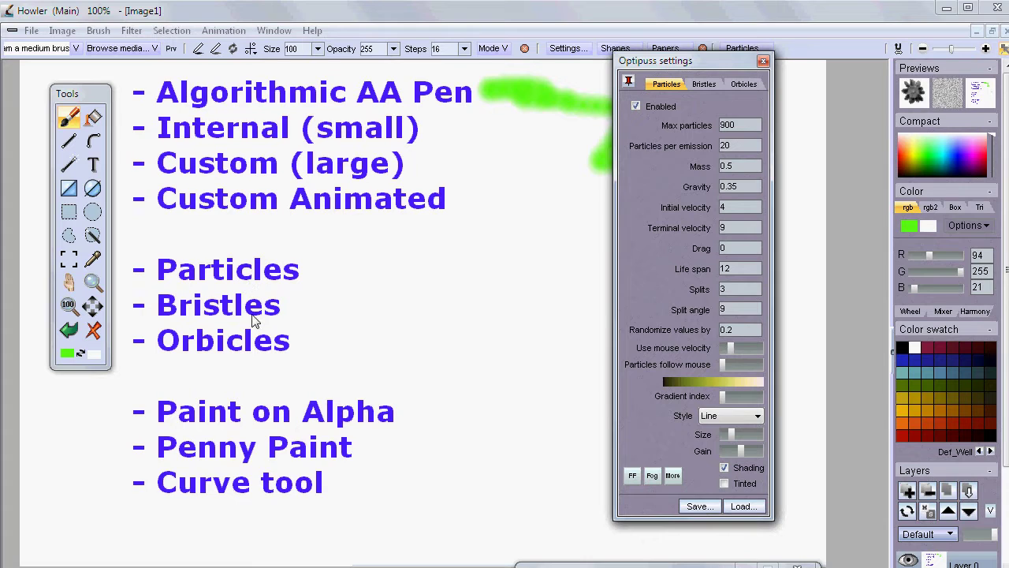
{"action": "left_click_drag", "start_coordinate": [670, 63], "coordinate": [613, 96]}
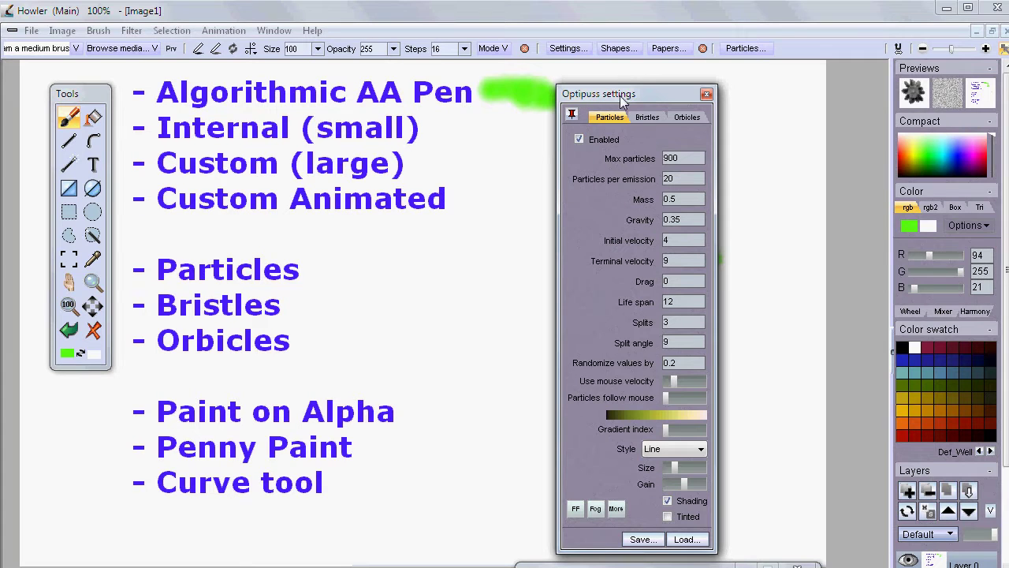
{"action": "left_click_drag", "start_coordinate": [625, 94], "coordinate": [722, 97]}
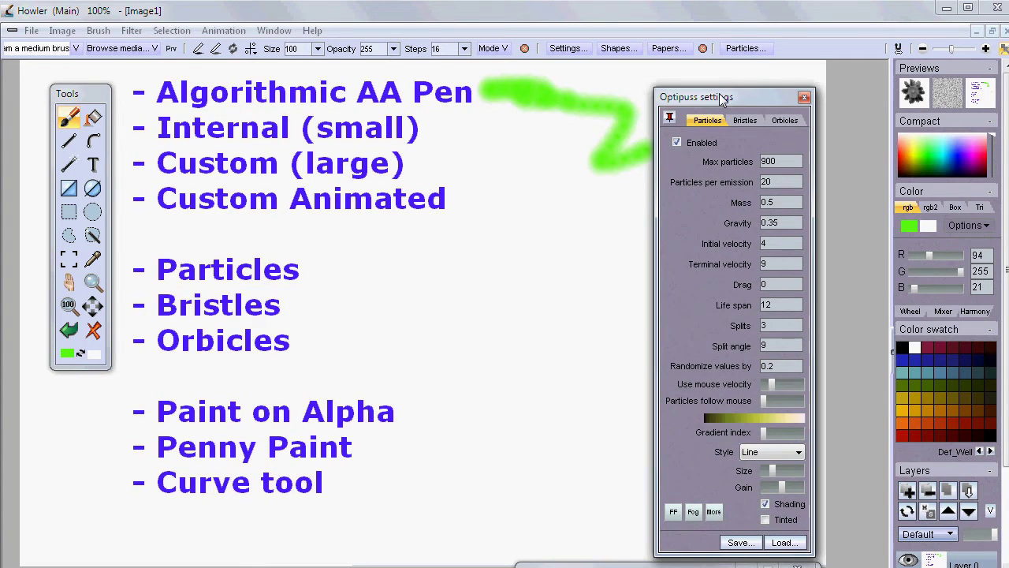
{"action": "left_click", "coordinate": [678, 144]}
{"action": "left_click_drag", "start_coordinate": [709, 97], "coordinate": [802, 379]}
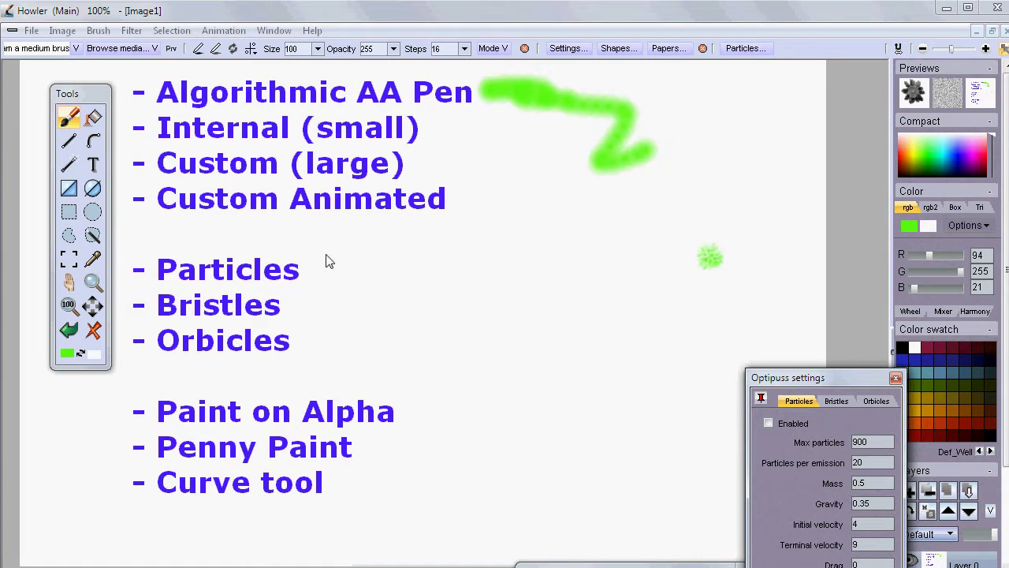
Select the Hard 50 preset of the Paint on alpha brushes
{"action": "left_click", "coordinate": [69, 119]}
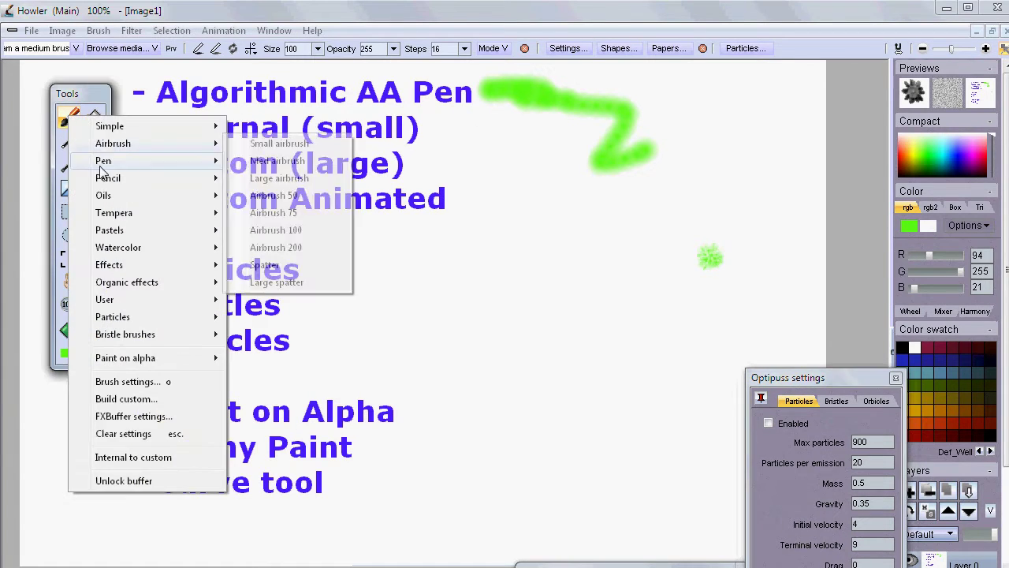
{"action": "mouse_move", "coordinate": [139, 366]}
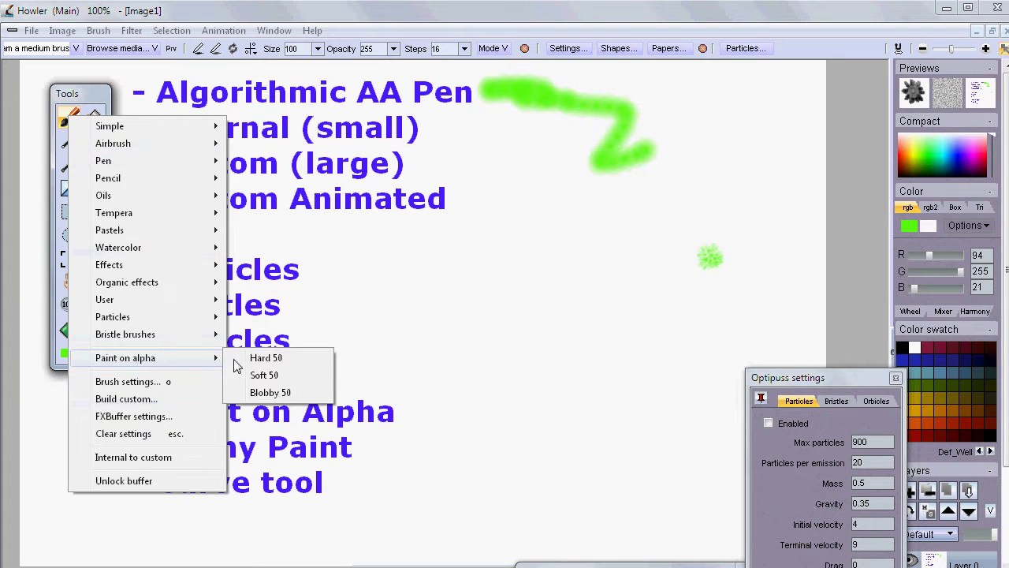
{"action": "left_click", "coordinate": [278, 362]}
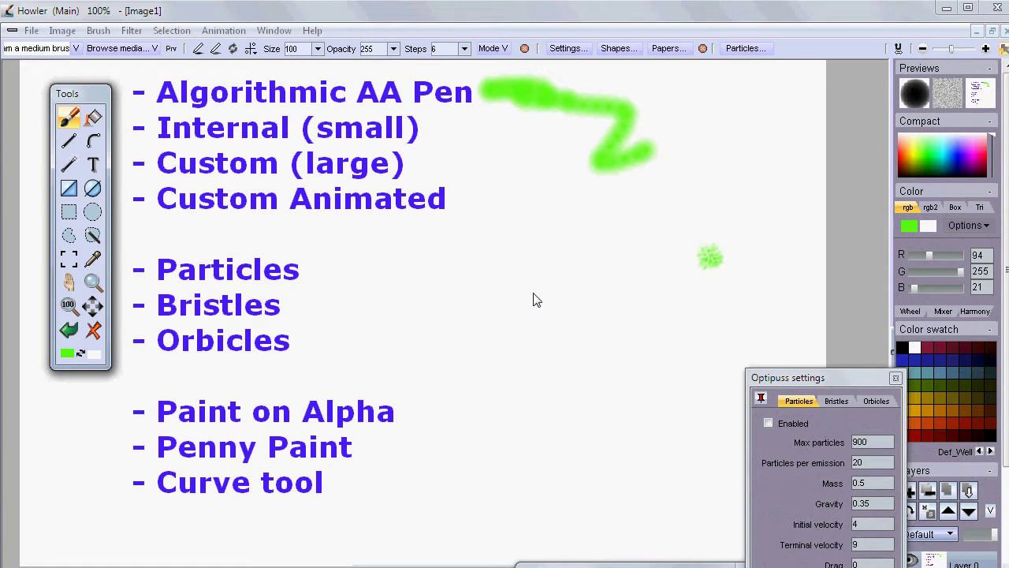
Inspect the current brush image in the Brush buffer and close the buffer window
{"action": "left_click", "coordinate": [96, 32]}
{"action": "left_click", "coordinate": [91, 107]}
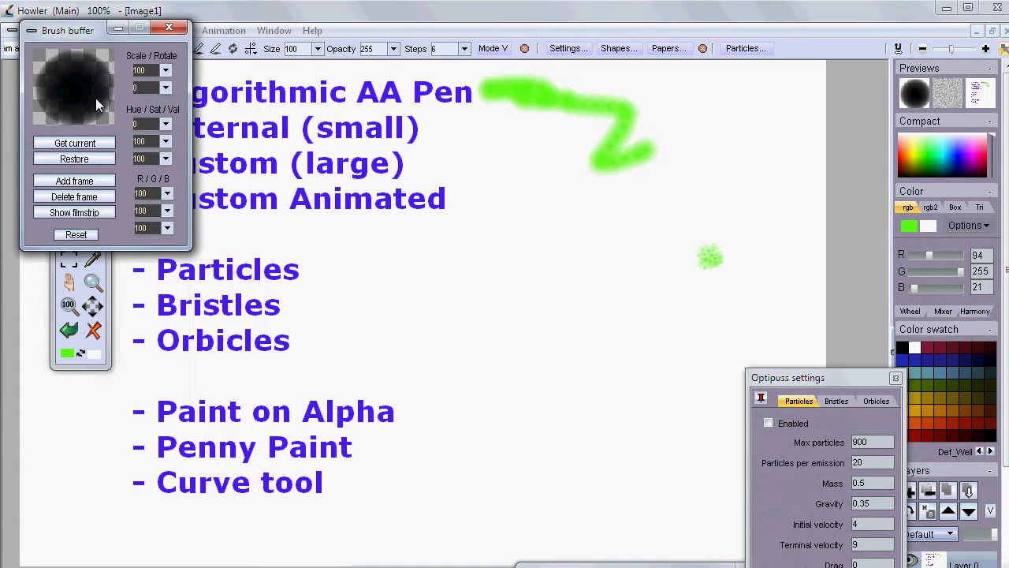
{"action": "left_click", "coordinate": [184, 32]}
Paint a looping stroke and several separate strokes over and around the text with the alpha brush to create selection areas
{"action": "mouse_move", "coordinate": [567, 225]}
{"action": "left_mouse_down"}
{"action": "mouse_move", "coordinate": [512, 227]}
{"action": "mouse_move", "coordinate": [426, 199]}
{"action": "mouse_move", "coordinate": [285, 238]}
{"action": "mouse_move", "coordinate": [507, 278]}
{"action": "mouse_move", "coordinate": [490, 356]}
{"action": "mouse_move", "coordinate": [542, 207]}
{"action": "mouse_move", "coordinate": [284, 205]}
{"action": "mouse_move", "coordinate": [339, 281]}
{"action": "mouse_move", "coordinate": [396, 278]}
{"action": "left_mouse_up"}
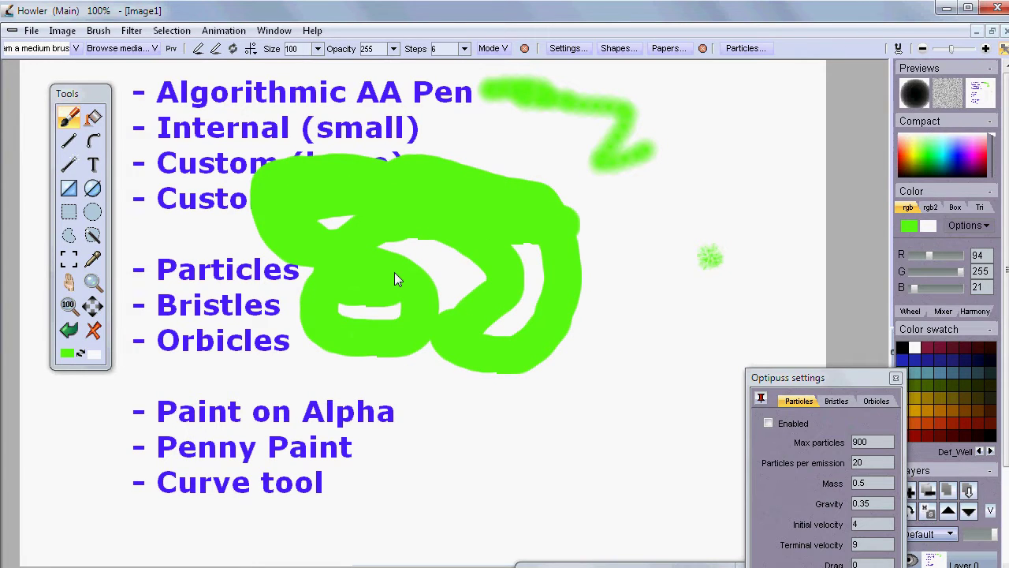
{"action": "key", "text": "a"}
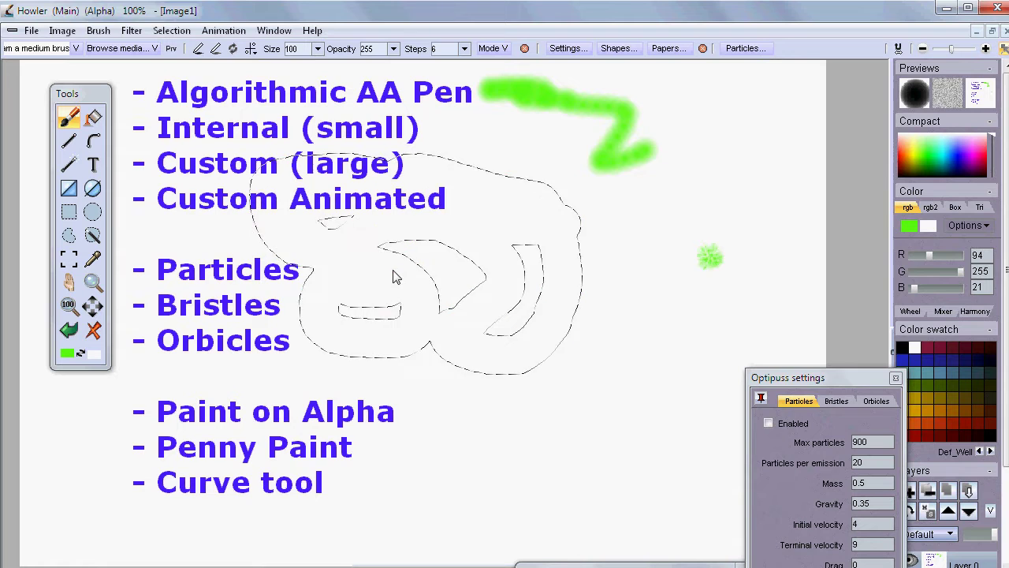
{"action": "mouse_move", "coordinate": [556, 117]}
{"action": "left_mouse_down"}
{"action": "mouse_move", "coordinate": [633, 169]}
{"action": "mouse_move", "coordinate": [622, 417]}
{"action": "mouse_move", "coordinate": [272, 391]}
{"action": "left_mouse_up"}
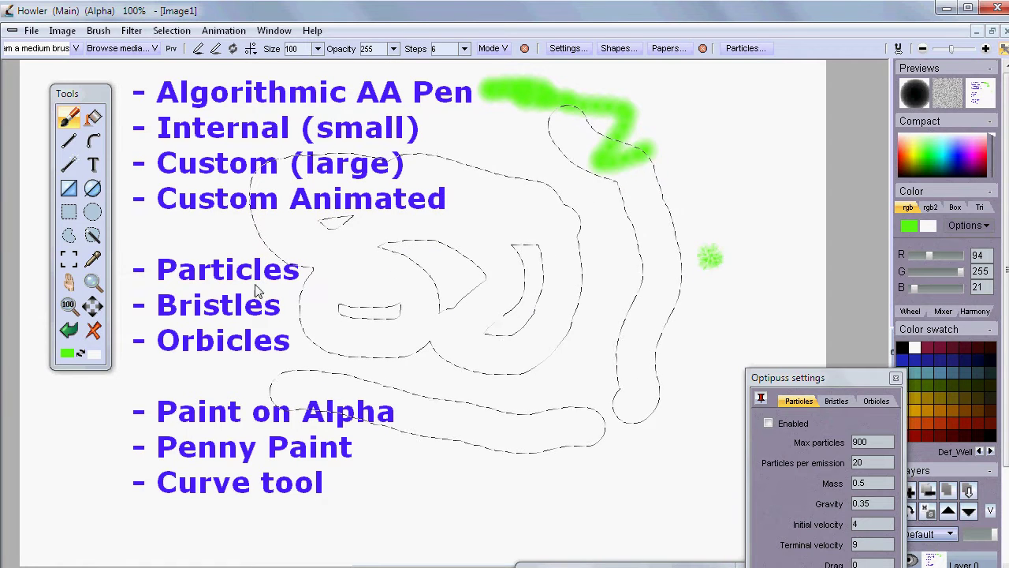
{"action": "mouse_move", "coordinate": [228, 250]}
{"action": "left_mouse_down"}
{"action": "mouse_move", "coordinate": [197, 174]}
{"action": "mouse_move", "coordinate": [233, 142]}
{"action": "left_mouse_up"}
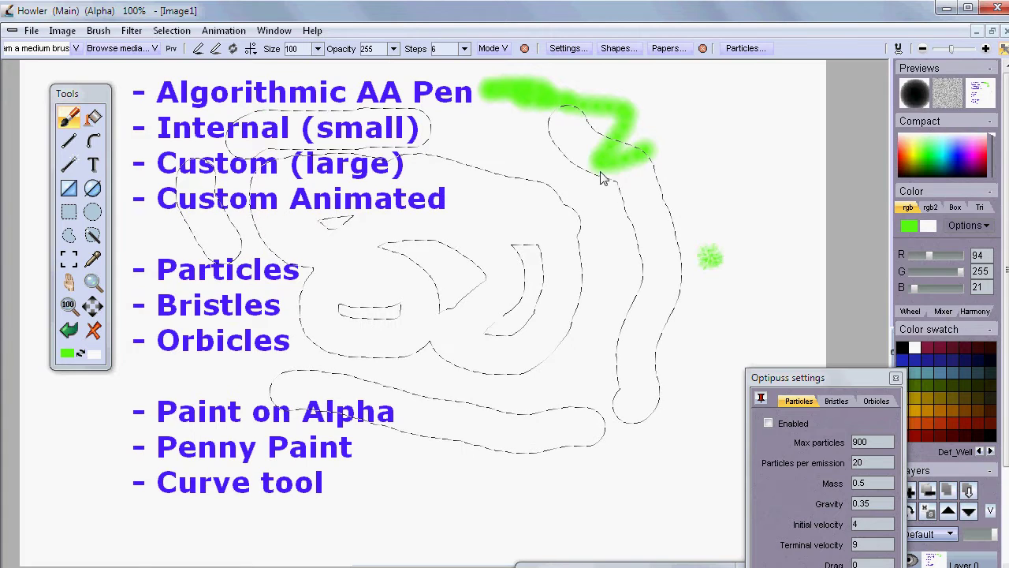
Set the secondary colour to orange and reshape the painted alpha selection in the canvas centre with several more brush strokes
{"action": "right_click", "coordinate": [902, 152]}
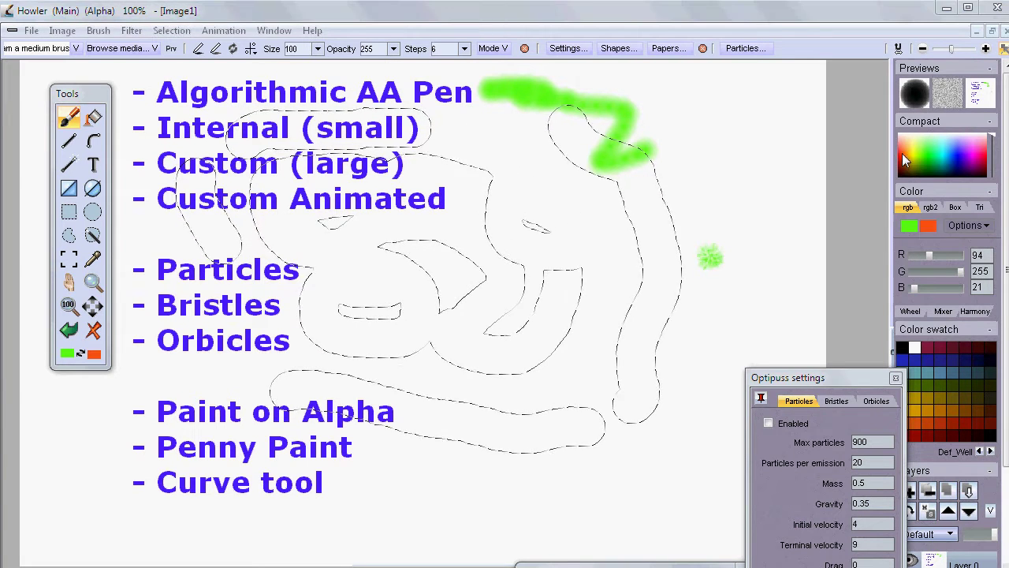
{"action": "mouse_move", "coordinate": [565, 167]}
{"action": "left_mouse_down"}
{"action": "mouse_move", "coordinate": [527, 203]}
{"action": "mouse_move", "coordinate": [486, 272]}
{"action": "mouse_move", "coordinate": [631, 325]}
{"action": "mouse_move", "coordinate": [483, 406]}
{"action": "mouse_move", "coordinate": [505, 417]}
{"action": "mouse_move", "coordinate": [571, 401]}
{"action": "mouse_move", "coordinate": [596, 363]}
{"action": "mouse_move", "coordinate": [620, 365]}
{"action": "left_mouse_up"}
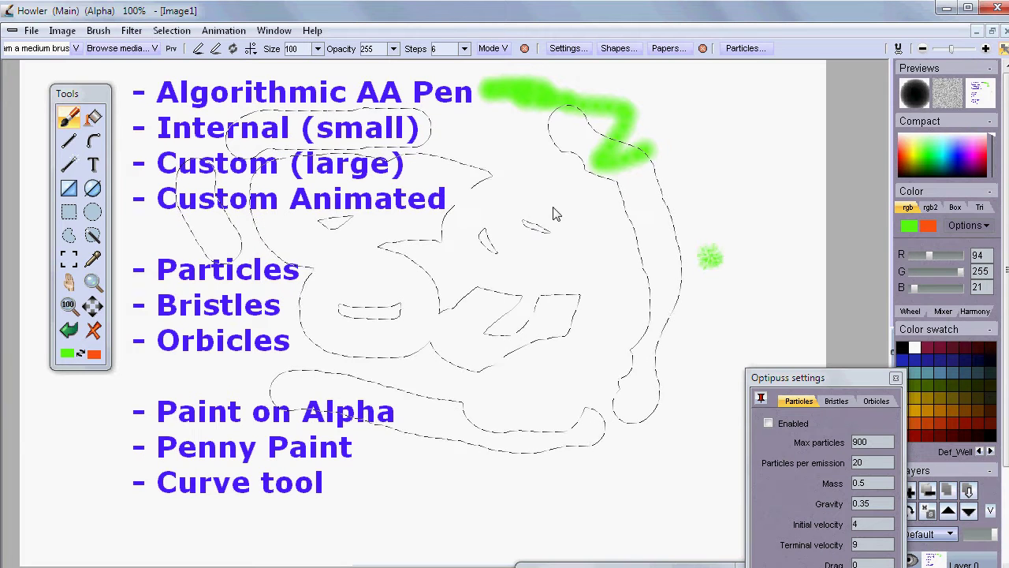
{"action": "left_click_drag", "start_coordinate": [543, 175], "coordinate": [644, 284]}
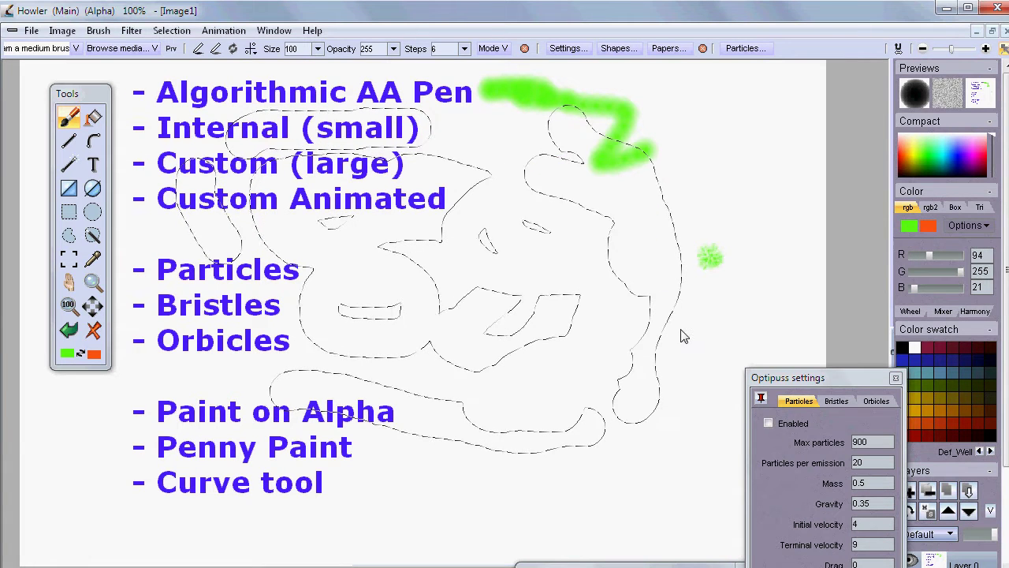
{"action": "left_click_drag", "start_coordinate": [627, 207], "coordinate": [651, 232]}
{"action": "mouse_move", "coordinate": [527, 194]}
{"action": "left_mouse_down"}
{"action": "mouse_move", "coordinate": [392, 203]}
{"action": "mouse_move", "coordinate": [383, 235]}
{"action": "mouse_move", "coordinate": [581, 238]}
{"action": "mouse_move", "coordinate": [476, 179]}
{"action": "mouse_move", "coordinate": [565, 276]}
{"action": "left_mouse_up"}
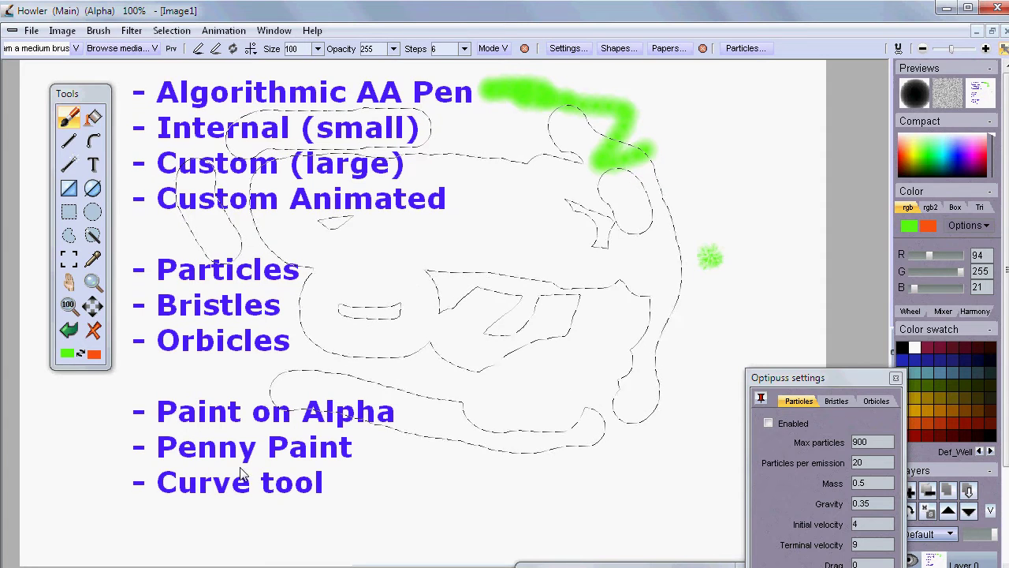
Clear the alpha selection and paint a large ring with a smaller ring inside it on the alpha channel
{"action": "left_click", "coordinate": [177, 32]}
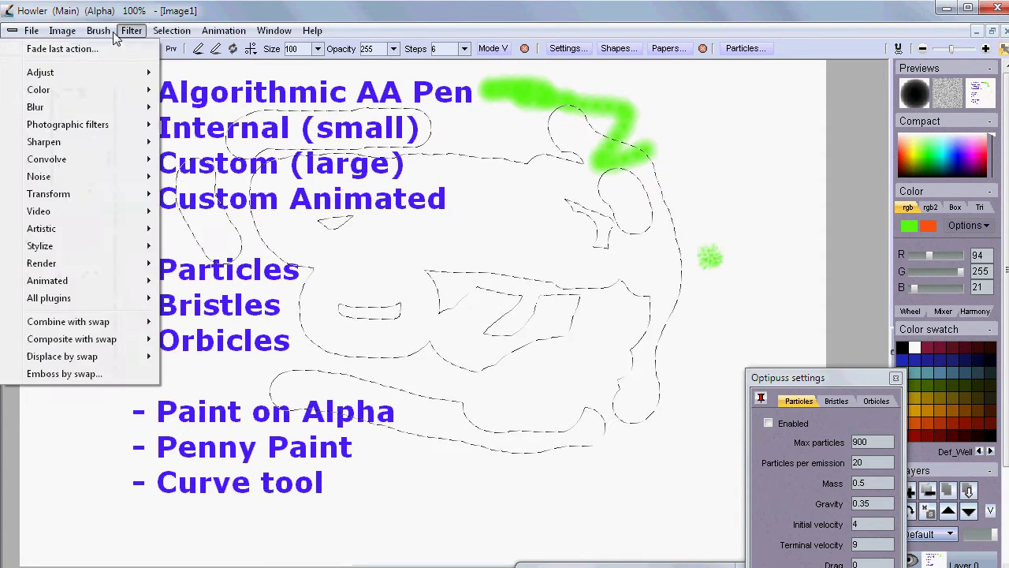
{"action": "left_click", "coordinate": [120, 49]}
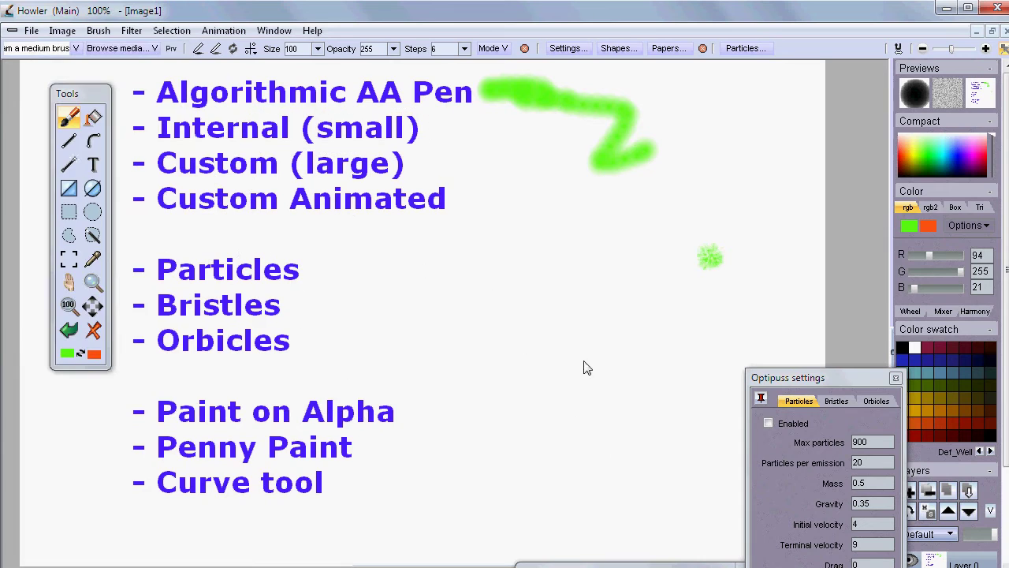
{"action": "mouse_move", "coordinate": [611, 296]}
{"action": "left_mouse_down"}
{"action": "mouse_move", "coordinate": [446, 290]}
{"action": "mouse_move", "coordinate": [530, 456]}
{"action": "mouse_move", "coordinate": [660, 411]}
{"action": "mouse_move", "coordinate": [623, 272]}
{"action": "left_mouse_up"}
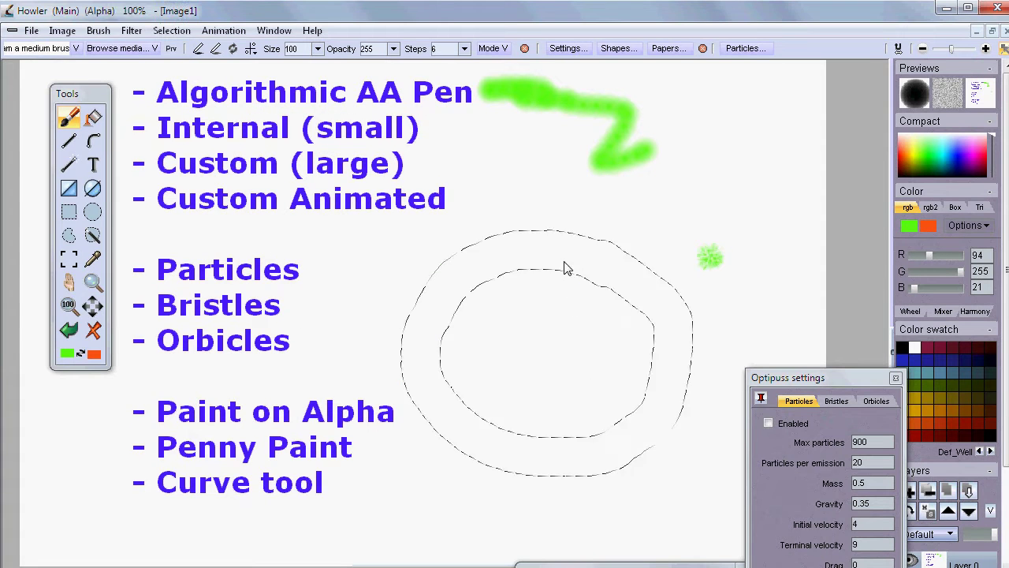
{"action": "mouse_move", "coordinate": [507, 336]}
{"action": "left_mouse_down"}
{"action": "mouse_move", "coordinate": [582, 400]}
{"action": "mouse_move", "coordinate": [551, 326]}
{"action": "mouse_move", "coordinate": [537, 352]}
{"action": "left_mouse_up"}
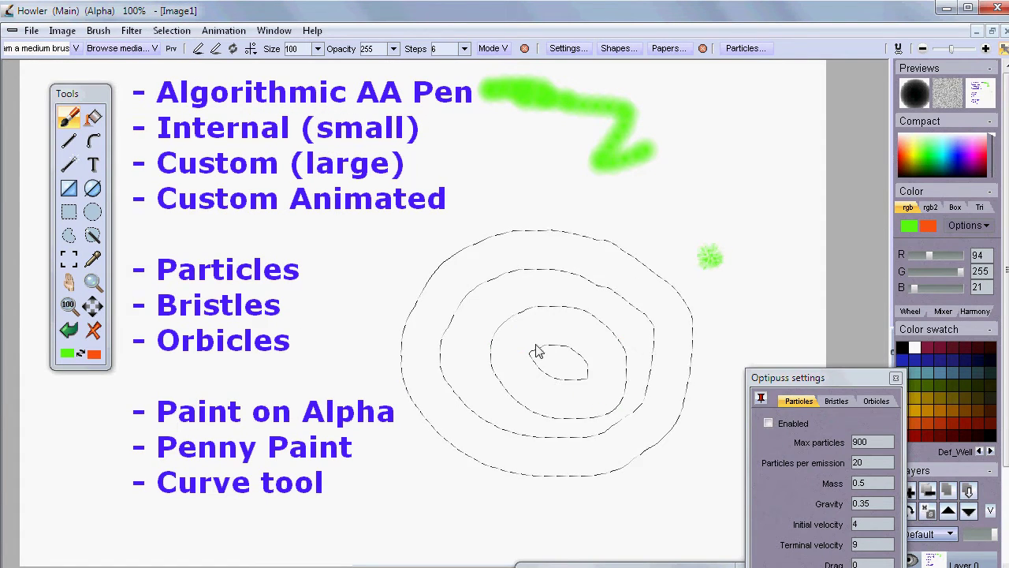
Connect the rings with short strokes and cut round notches around the outer ring to form a gear-shaped selection
{"action": "left_click_drag", "start_coordinate": [550, 265], "coordinate": [550, 311]}
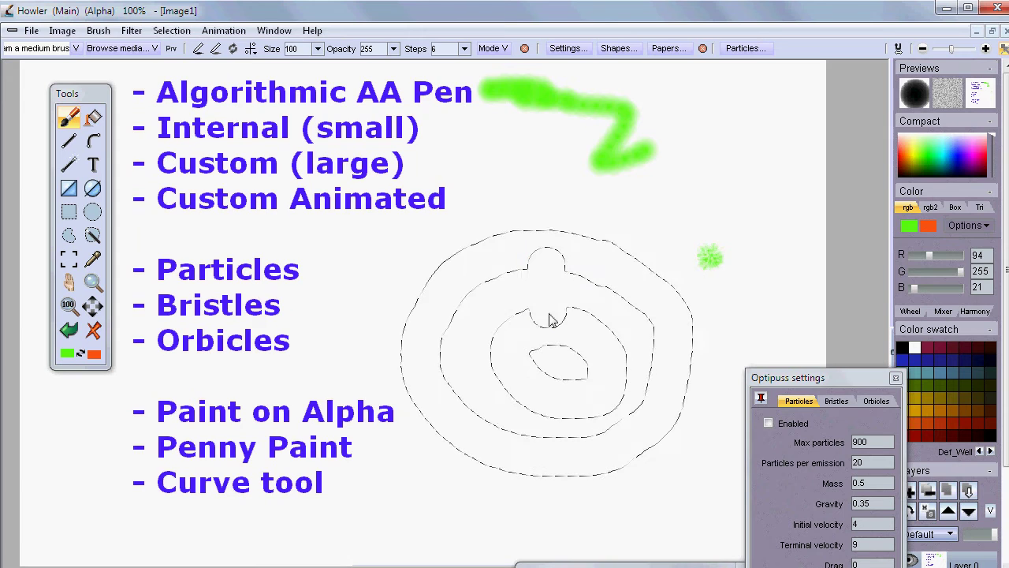
{"action": "left_click_drag", "start_coordinate": [620, 369], "coordinate": [664, 366]}
{"action": "left_click_drag", "start_coordinate": [556, 464], "coordinate": [563, 465]}
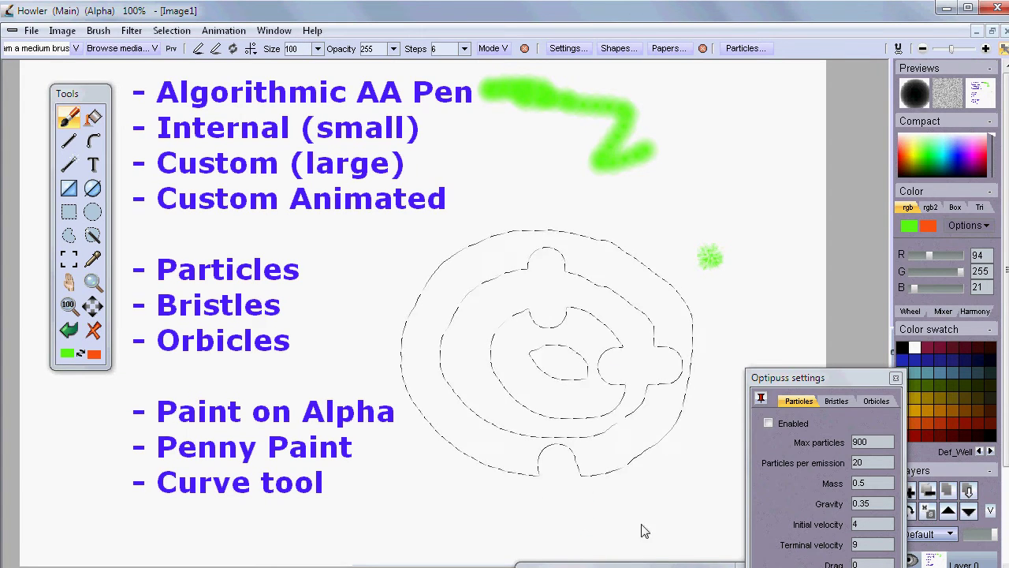
{"action": "left_click", "coordinate": [662, 253]}
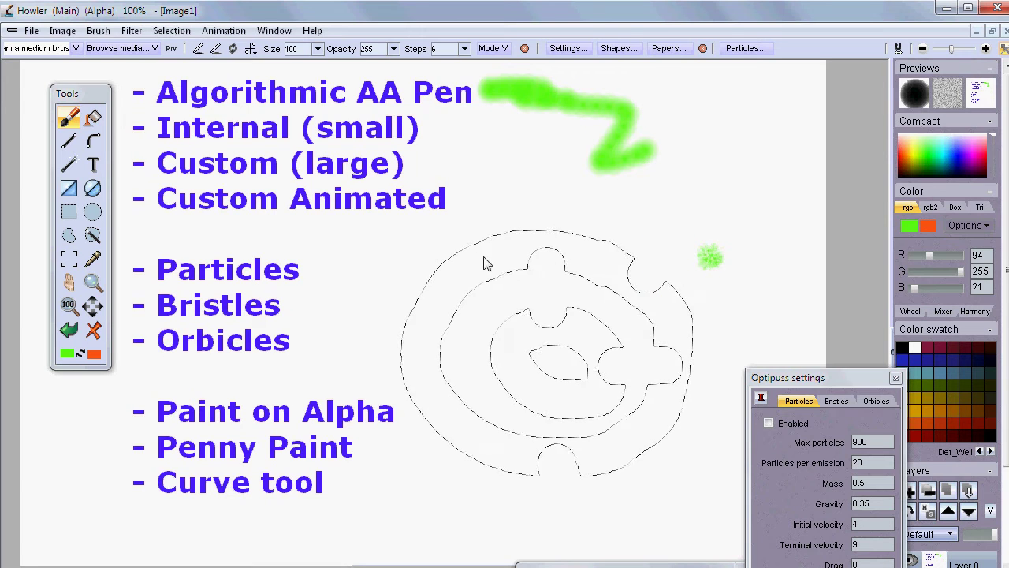
{"action": "left_click_drag", "start_coordinate": [430, 247], "coordinate": [458, 266]}
{"action": "left_click_drag", "start_coordinate": [425, 435], "coordinate": [442, 424]}
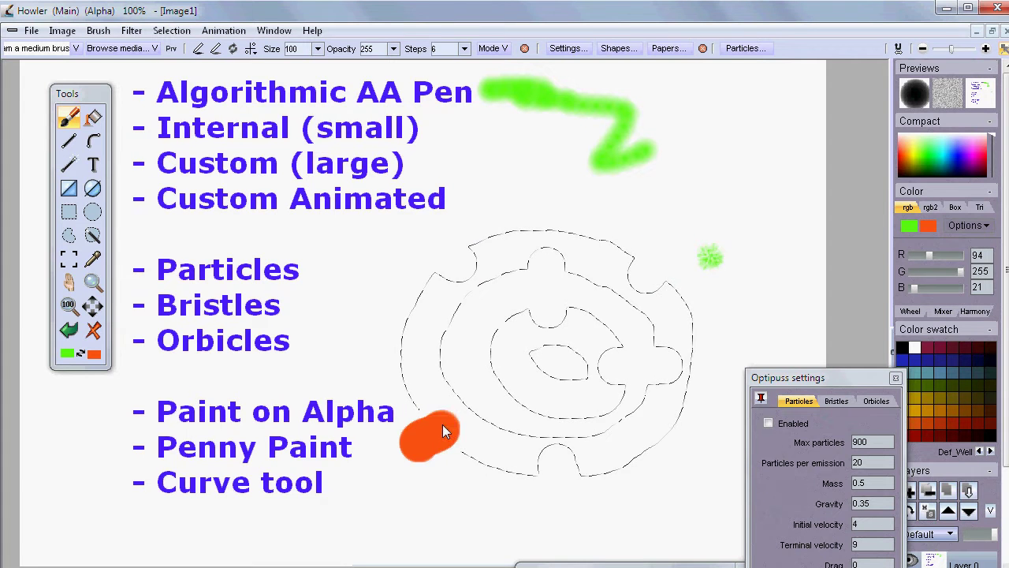
{"action": "left_click_drag", "start_coordinate": [387, 315], "coordinate": [407, 333]}
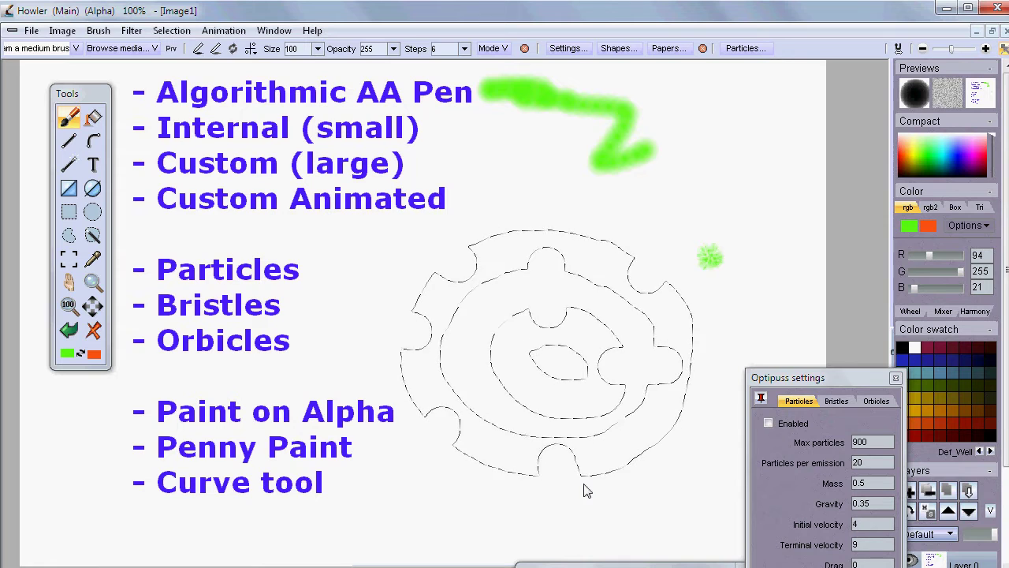
Inspect the gear-shaped selection in the Alpha buffer and close the buffer window
{"action": "left_click", "coordinate": [98, 31]}
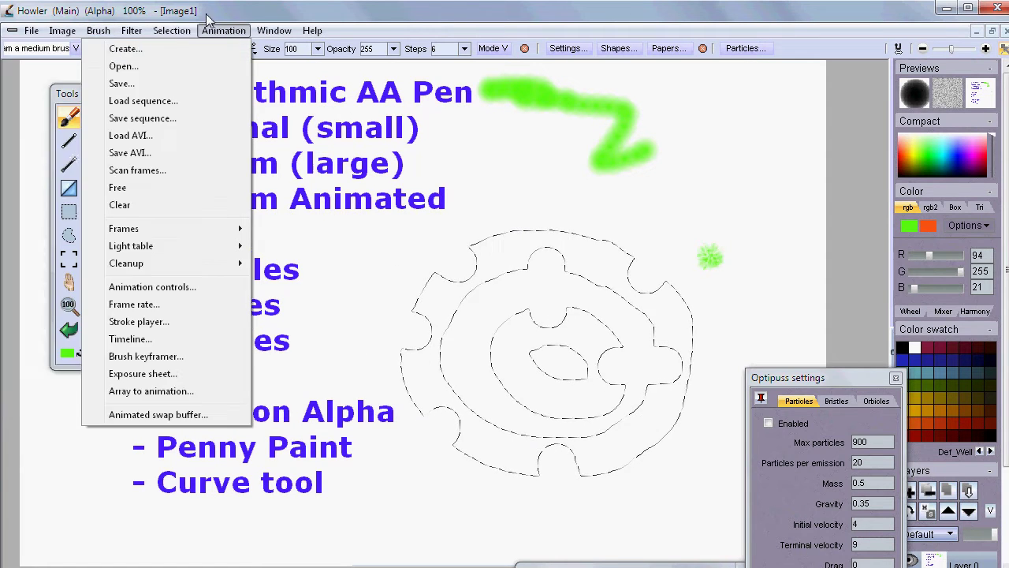
{"action": "mouse_move", "coordinate": [172, 30]}
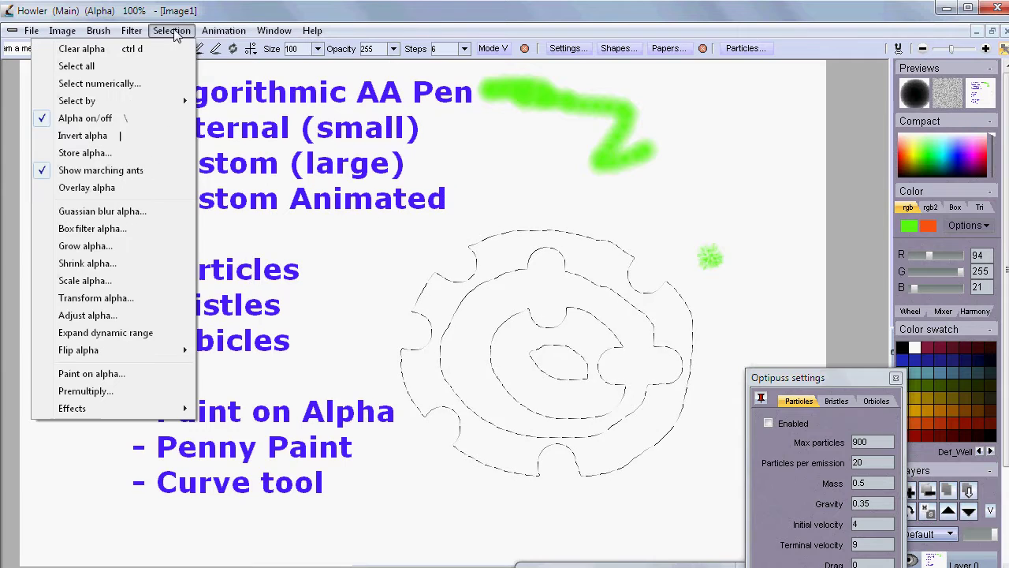
{"action": "left_click", "coordinate": [81, 154]}
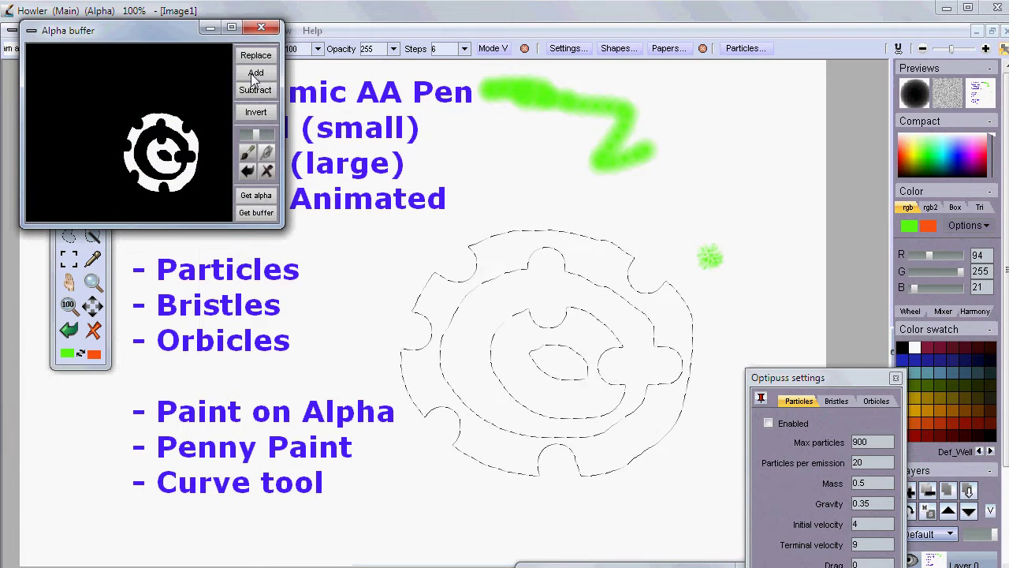
{"action": "left_click", "coordinate": [261, 27]}
Turn the gear-shaped selection into a custom brush and open it in the Brush buffer, placed over the text list
{"action": "left_click", "coordinate": [98, 30]}
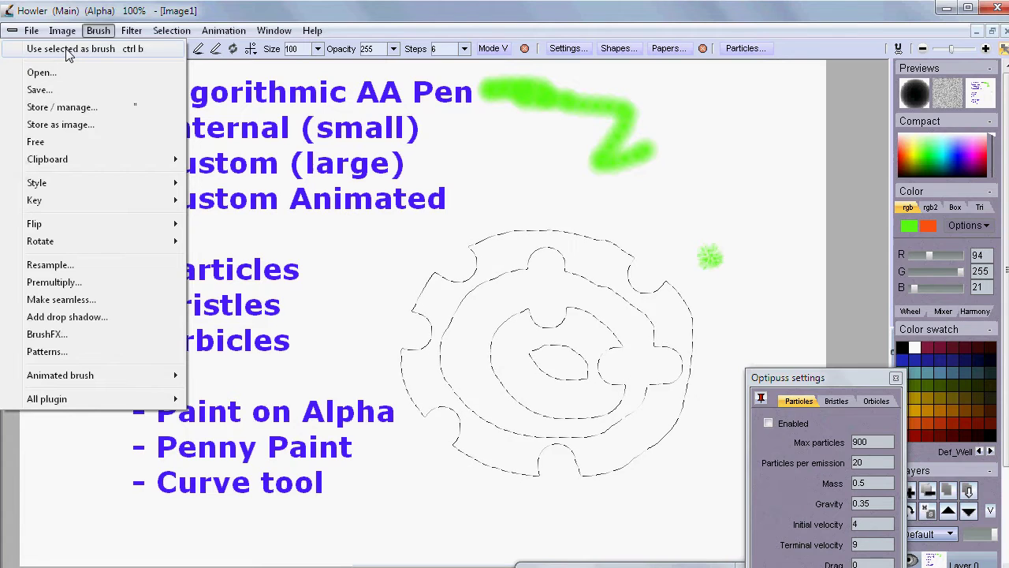
{"action": "left_click", "coordinate": [67, 51]}
{"action": "left_click", "coordinate": [99, 31]}
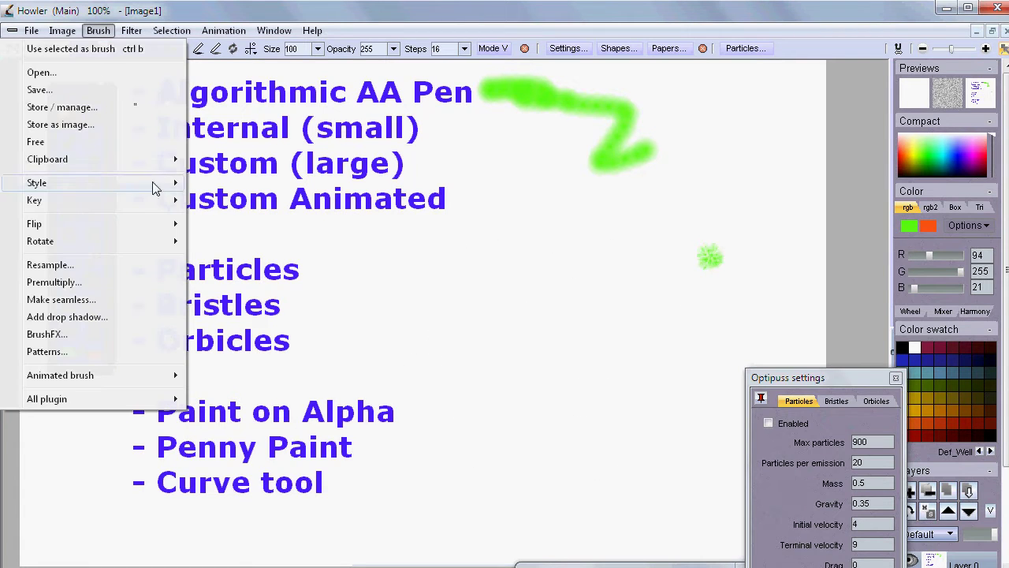
{"action": "left_click", "coordinate": [71, 110]}
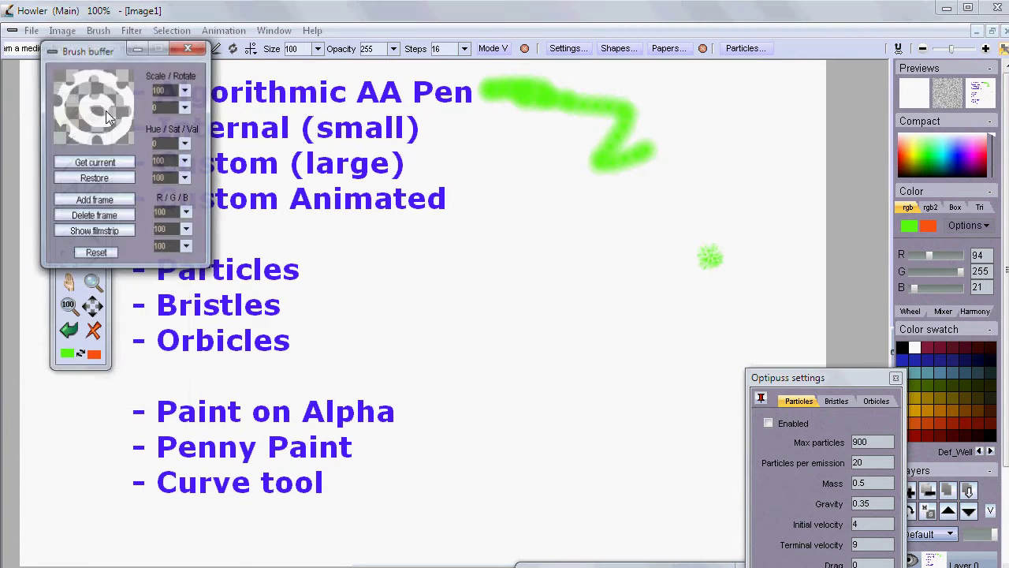
{"action": "mouse_move", "coordinate": [95, 83]}
{"action": "left_mouse_down"}
{"action": "mouse_move", "coordinate": [463, 255]}
{"action": "mouse_move", "coordinate": [585, 288]}
{"action": "left_mouse_up"}
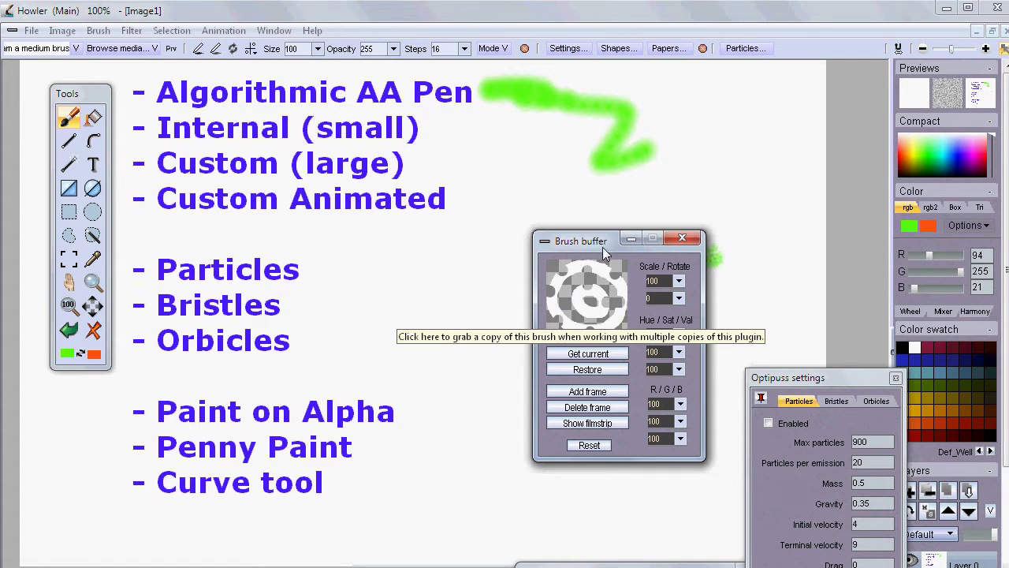
{"action": "mouse_move", "coordinate": [595, 241]}
{"action": "left_mouse_down"}
{"action": "mouse_move", "coordinate": [239, 243]}
{"action": "mouse_move", "coordinate": [155, 254]}
{"action": "left_mouse_up"}
Clear the alpha selection painted with the gear brush and paint on the canvas with the brush and orange secondary colour
{"action": "key", "text": "a"}
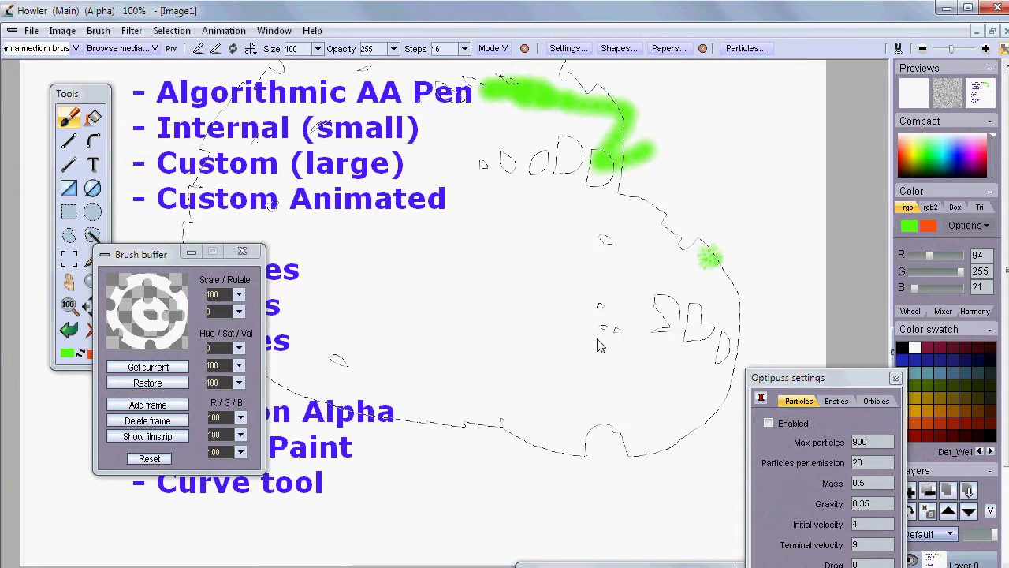
{"action": "key", "text": "ctrl+d"}
{"action": "mouse_move", "coordinate": [649, 304]}
{"action": "left_mouse_down"}
{"action": "mouse_move", "coordinate": [613, 356]}
{"action": "mouse_move", "coordinate": [548, 327]}
{"action": "mouse_move", "coordinate": [615, 428]}
{"action": "mouse_move", "coordinate": [640, 490]}
{"action": "mouse_move", "coordinate": [639, 272]}
{"action": "mouse_move", "coordinate": [595, 398]}
{"action": "mouse_move", "coordinate": [752, 356]}
{"action": "mouse_move", "coordinate": [670, 257]}
{"action": "mouse_move", "coordinate": [632, 451]}
{"action": "mouse_move", "coordinate": [611, 339]}
{"action": "mouse_move", "coordinate": [549, 338]}
{"action": "mouse_move", "coordinate": [614, 328]}
{"action": "left_mouse_up"}
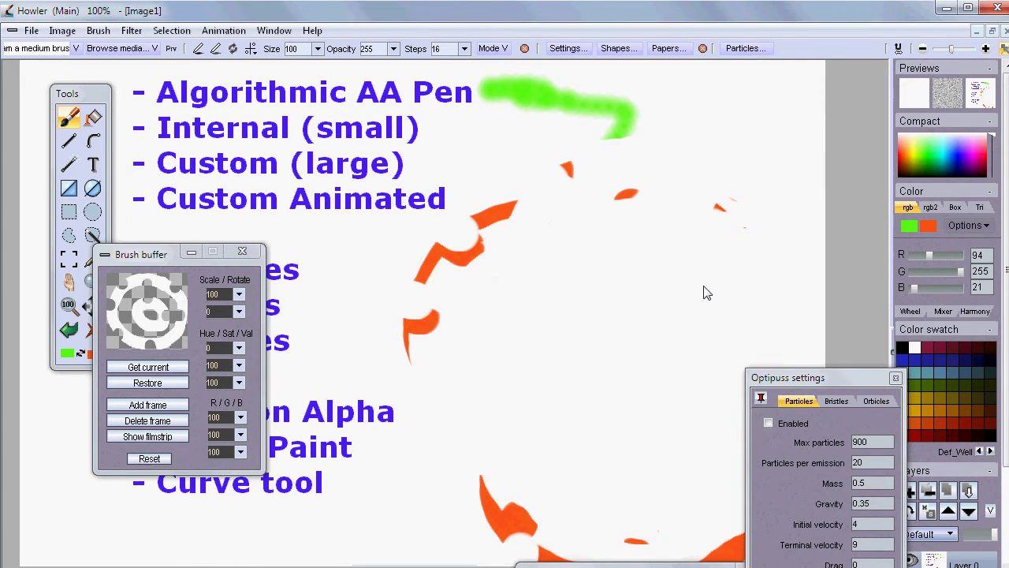
Set the secondary colour to blue, paint over the orange shapes with the gear brush, and close the Brush buffer
{"action": "left_click", "coordinate": [954, 154]}
{"action": "mouse_move", "coordinate": [658, 285]}
{"action": "left_mouse_down"}
{"action": "mouse_move", "coordinate": [642, 357]}
{"action": "mouse_move", "coordinate": [680, 324]}
{"action": "mouse_move", "coordinate": [702, 386]}
{"action": "mouse_move", "coordinate": [655, 347]}
{"action": "mouse_move", "coordinate": [654, 236]}
{"action": "mouse_move", "coordinate": [590, 412]}
{"action": "mouse_move", "coordinate": [607, 385]}
{"action": "left_mouse_up"}
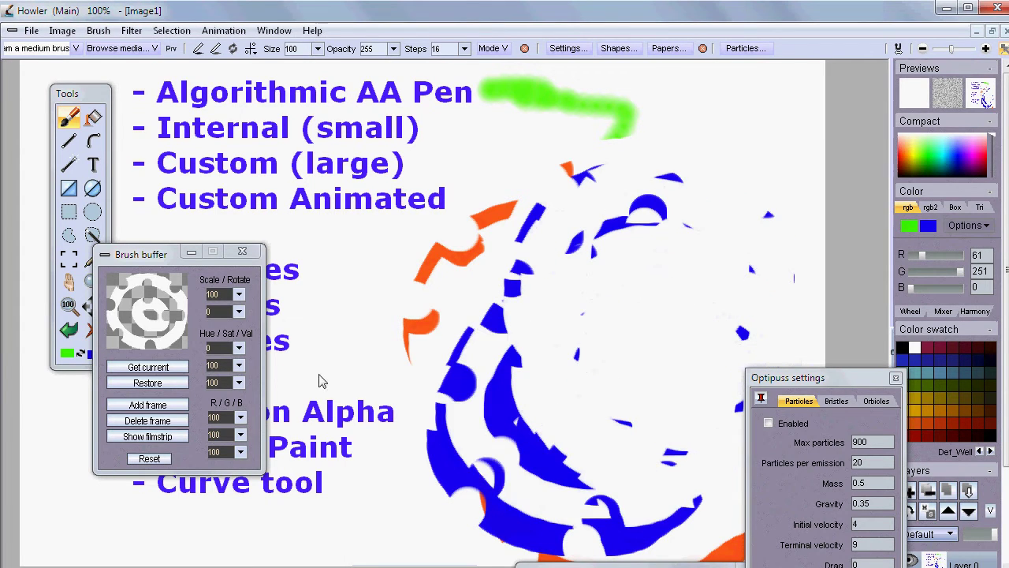
{"action": "left_click", "coordinate": [237, 255]}
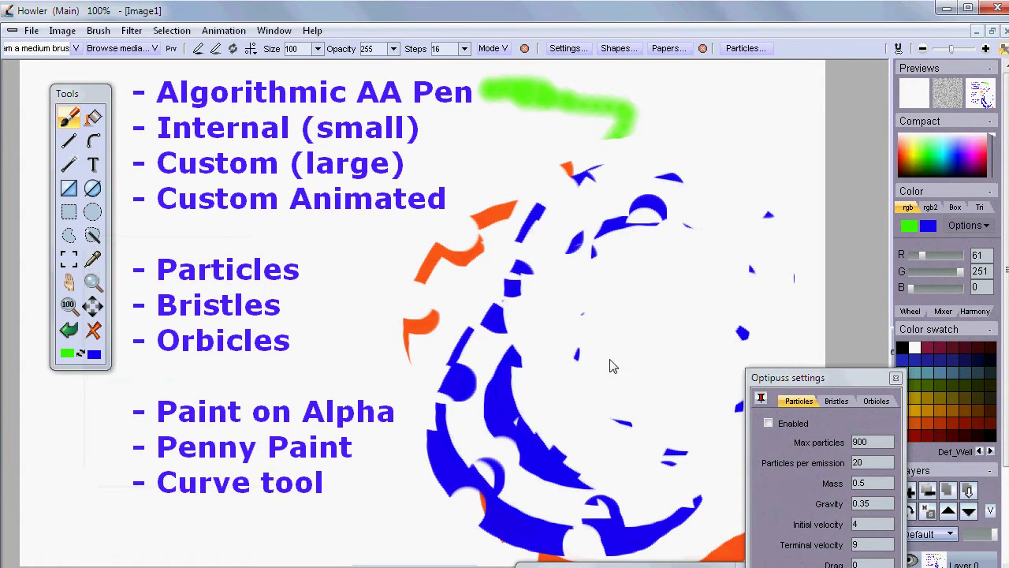
{"action": "left_click", "coordinate": [69, 118]}
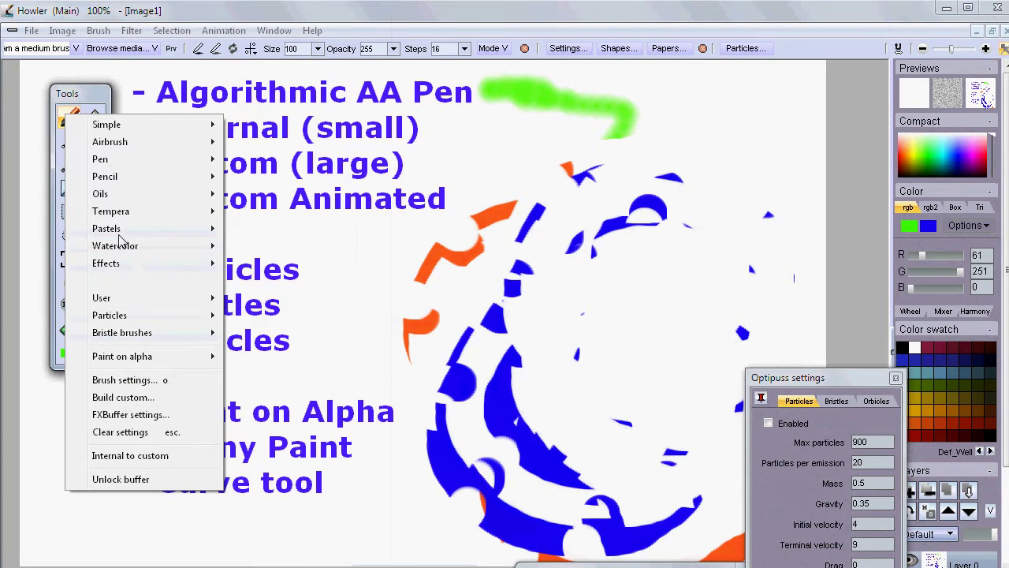
{"action": "left_click", "coordinate": [171, 30]}
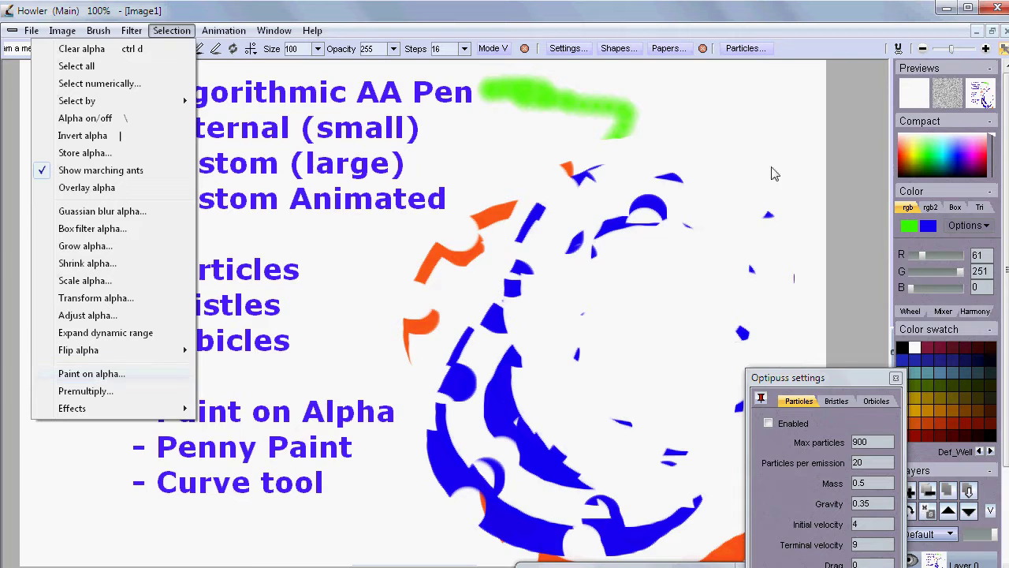
Close the Optipuss settings and open the PostFX options in the Brush settings
{"action": "left_click", "coordinate": [855, 379]}
{"action": "left_click_drag", "start_coordinate": [857, 378], "coordinate": [767, 74]}
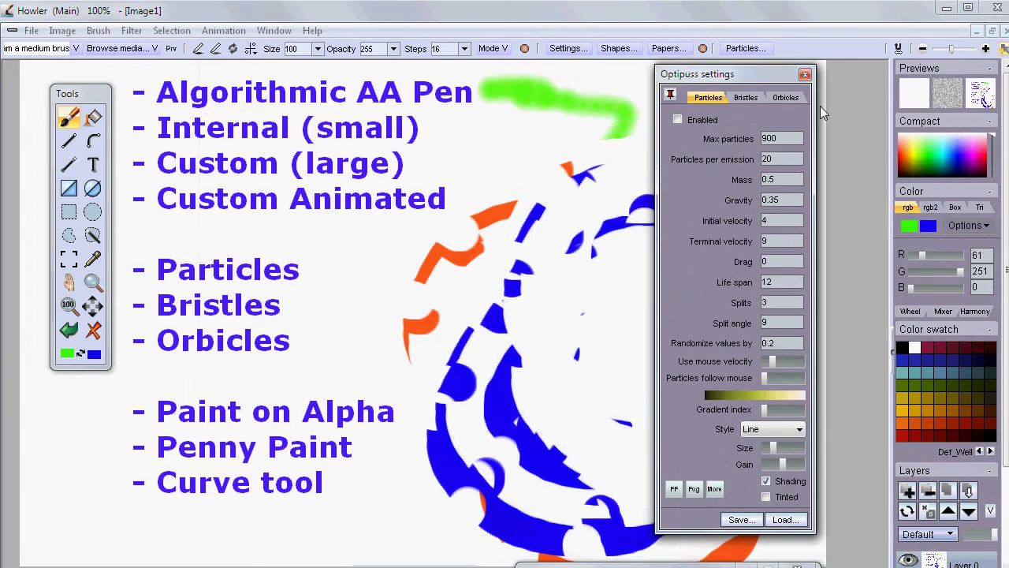
{"action": "left_click", "coordinate": [804, 74]}
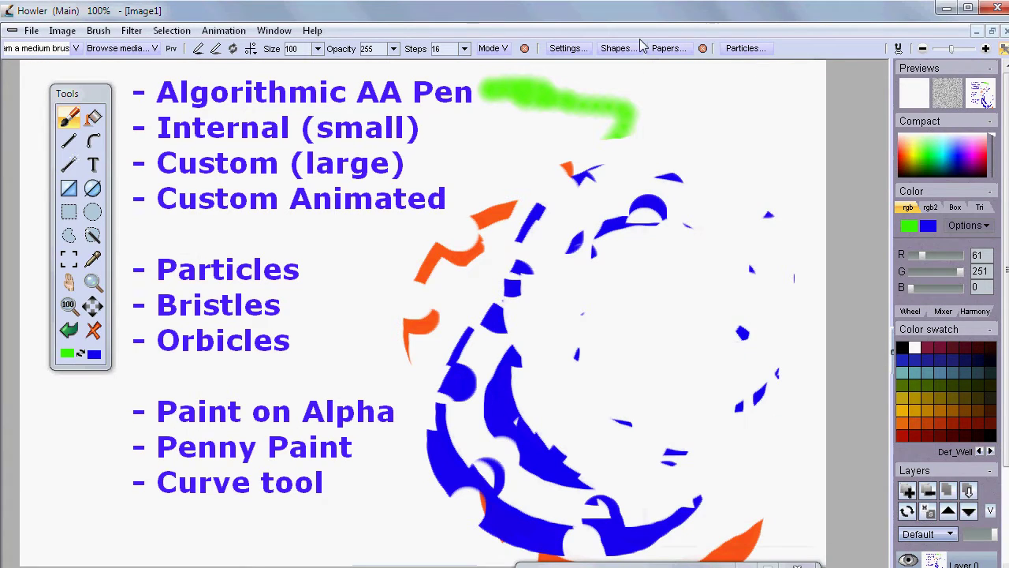
{"action": "left_click", "coordinate": [564, 49]}
{"action": "left_click_drag", "start_coordinate": [618, 69], "coordinate": [761, 132]}
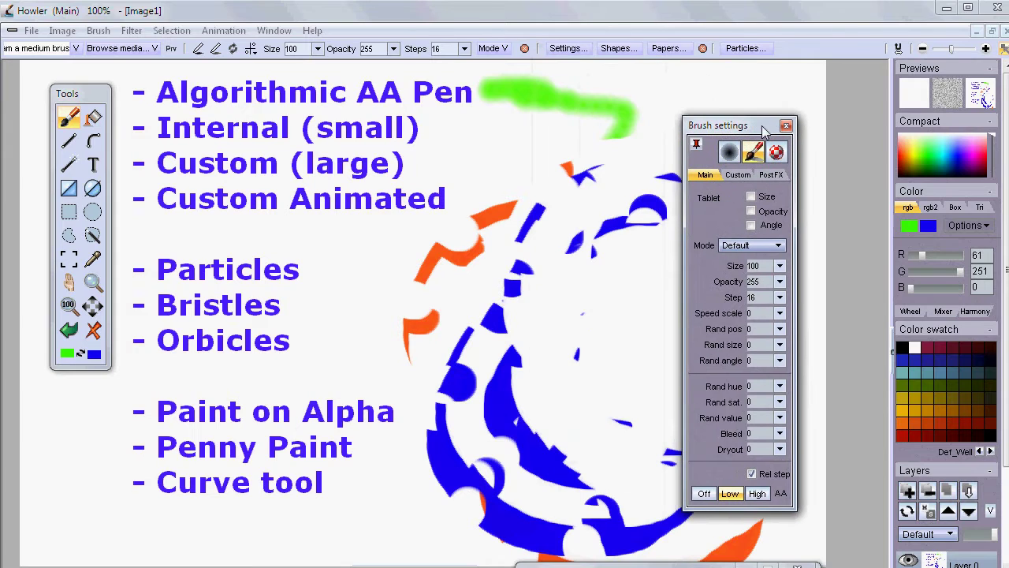
{"action": "left_click", "coordinate": [779, 177]}
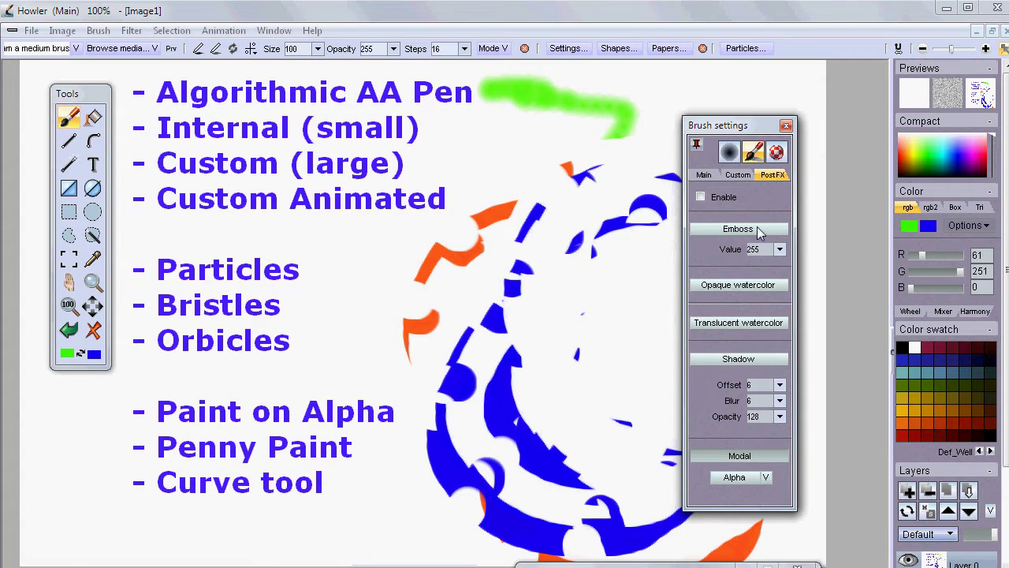
Try the Shadow, Emboss, Translucent watercolor and Opaque watercolor effects in turn and switch back to Modal
{"action": "left_click", "coordinate": [745, 362]}
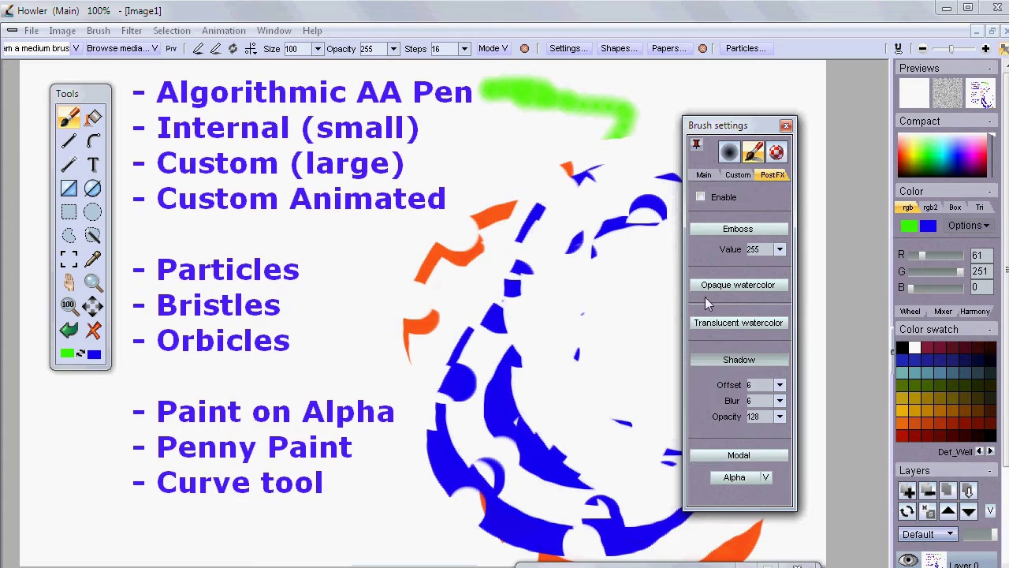
{"action": "left_click", "coordinate": [732, 229]}
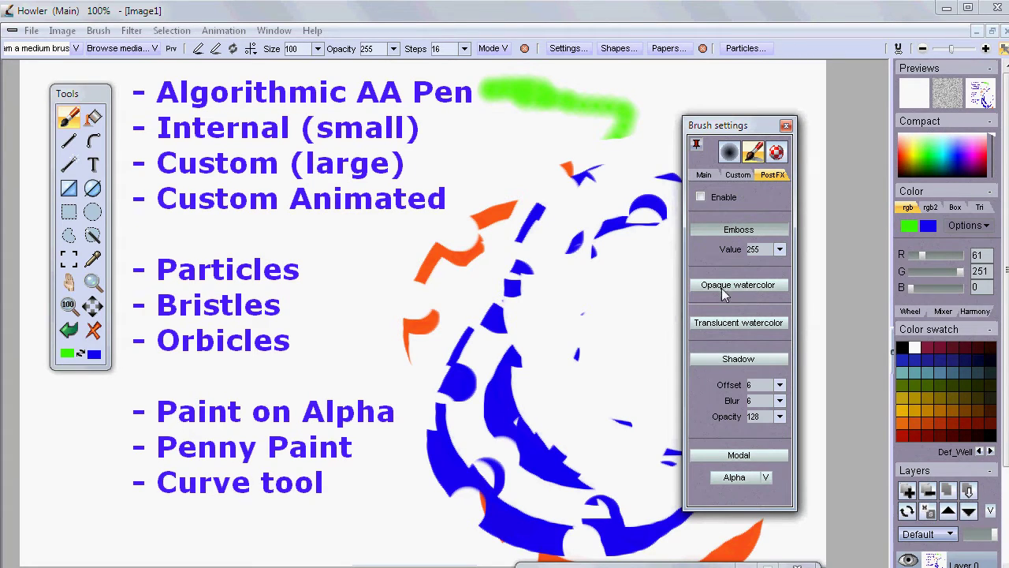
{"action": "left_click", "coordinate": [733, 330]}
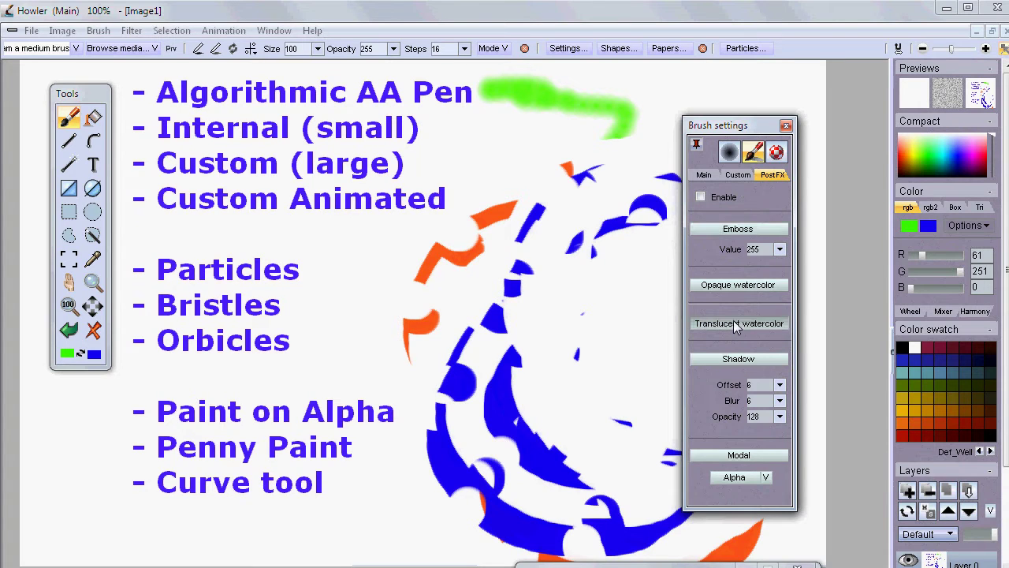
{"action": "left_click", "coordinate": [739, 288]}
{"action": "left_click", "coordinate": [749, 358]}
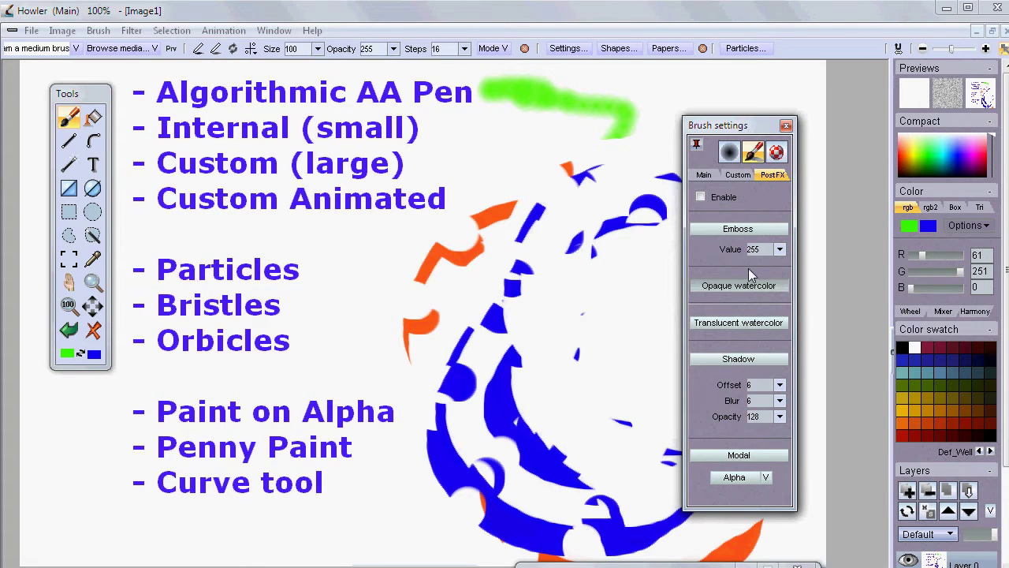
{"action": "left_click", "coordinate": [732, 457]}
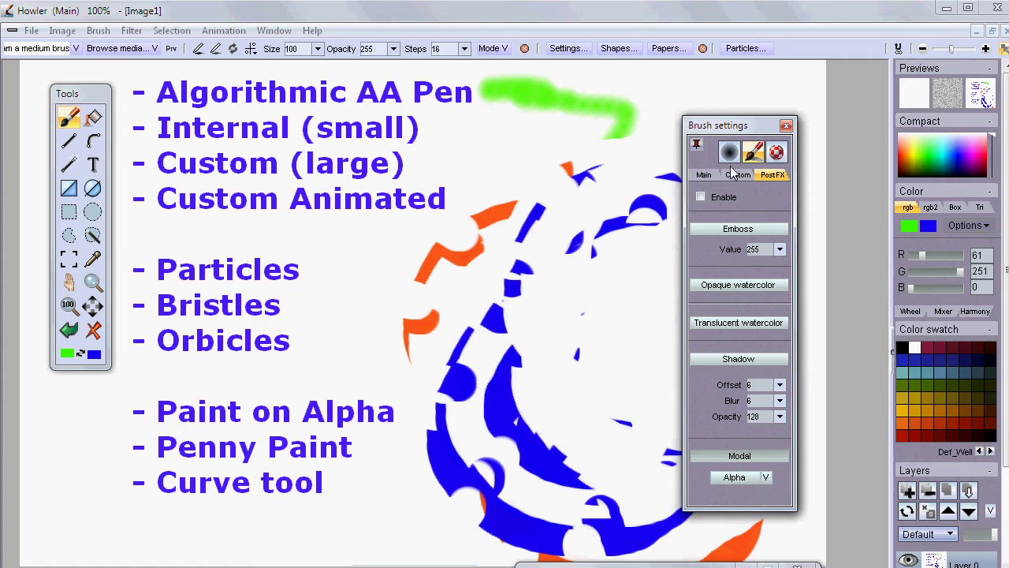
Examine the modes offered for the Modal effect, including Additive, Multiply, Screen and Paint on alpha
{"action": "left_click_drag", "start_coordinate": [735, 132], "coordinate": [629, 28]}
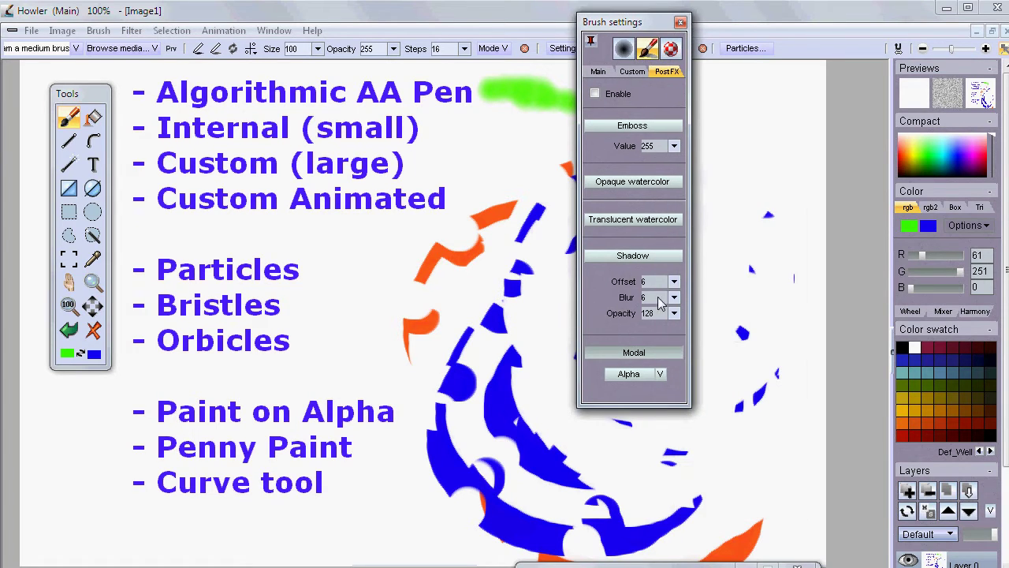
{"action": "left_click", "coordinate": [661, 375]}
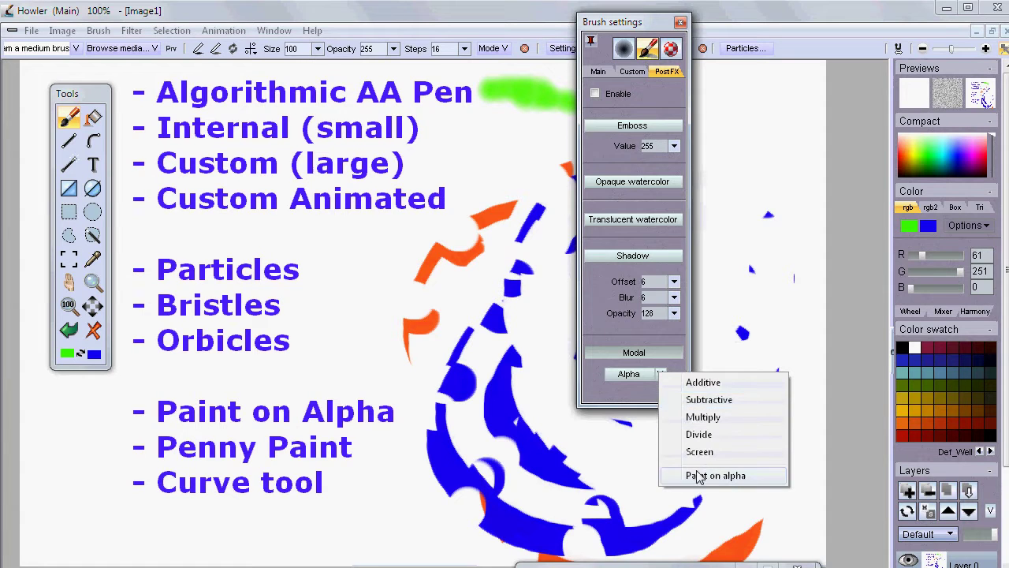
{"action": "left_click", "coordinate": [661, 377]}
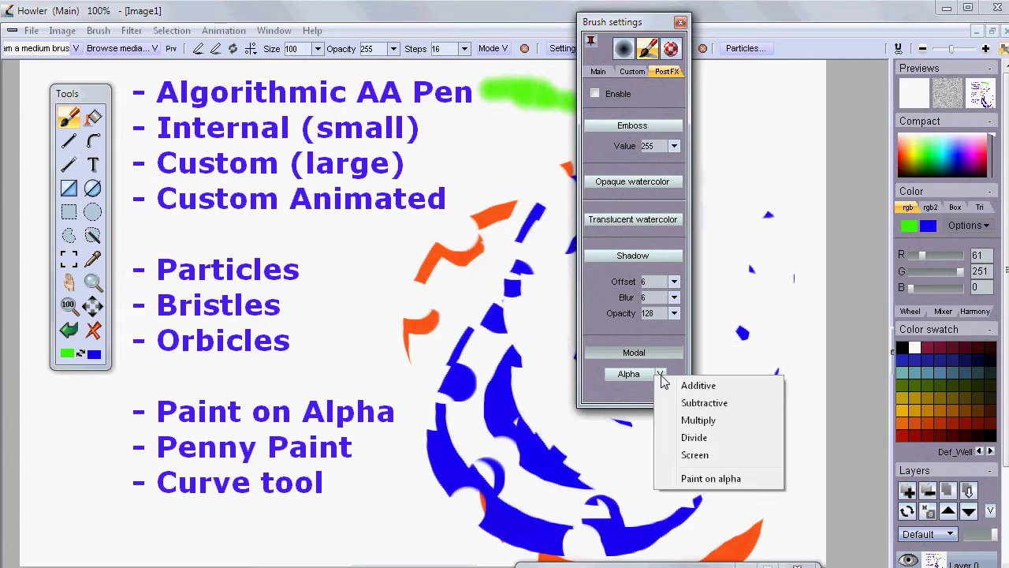
{"action": "left_click", "coordinate": [631, 386]}
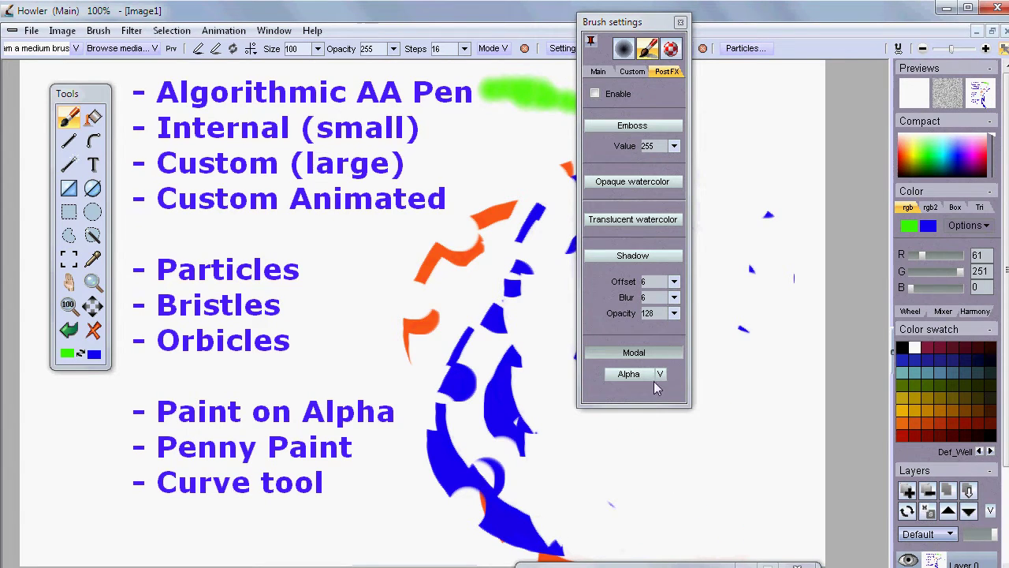
Enable PostFX in the Modal Alpha mode, paint a gear-shaped selection across the canvas, and move the Brush settings clear of it
{"action": "left_click", "coordinate": [595, 93]}
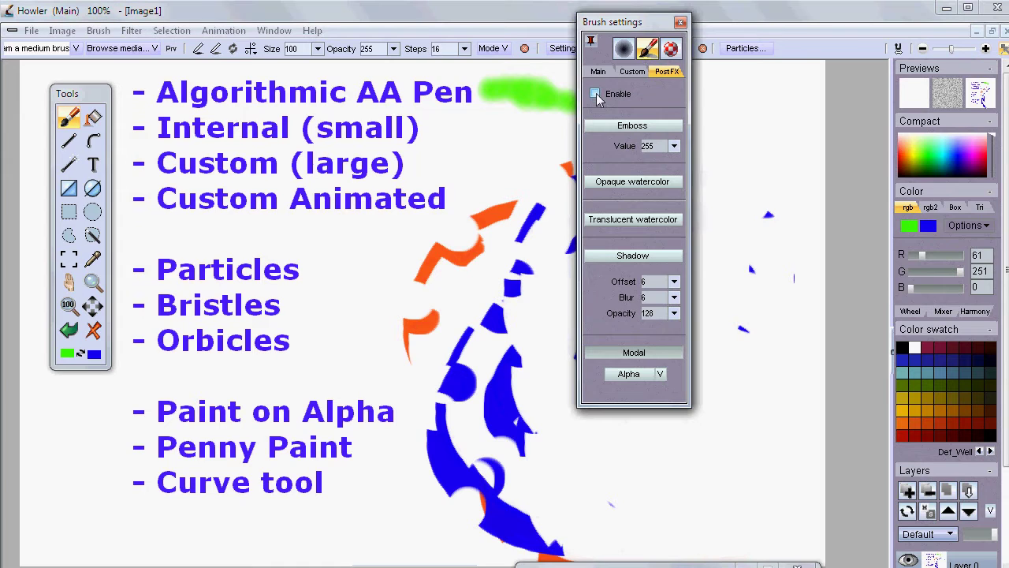
{"action": "left_click", "coordinate": [708, 476]}
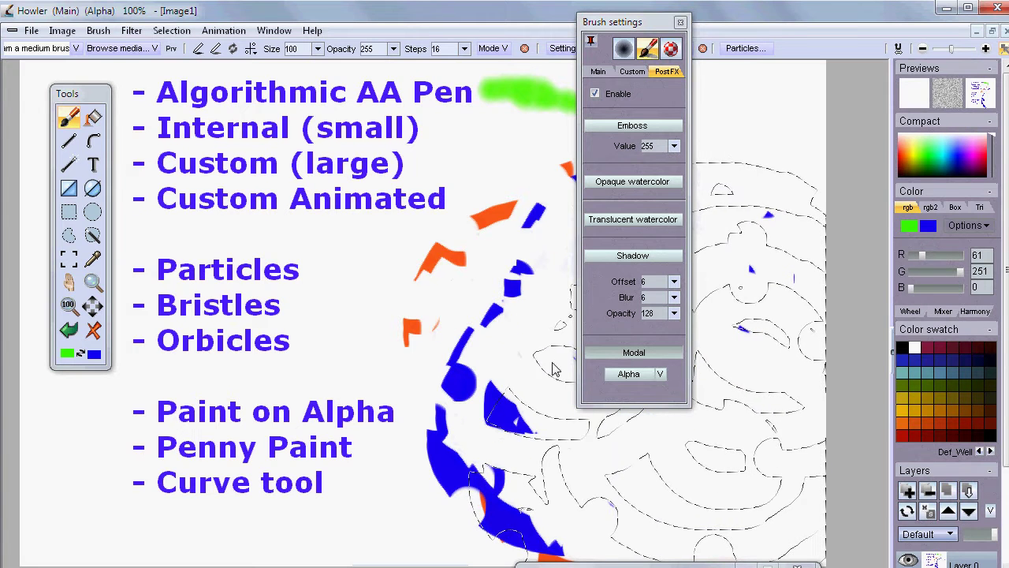
{"action": "mouse_move", "coordinate": [644, 25]}
{"action": "left_mouse_down"}
{"action": "mouse_move", "coordinate": [310, 142]}
{"action": "mouse_move", "coordinate": [727, 109]}
{"action": "mouse_move", "coordinate": [689, 120]}
{"action": "mouse_move", "coordinate": [667, 107]}
{"action": "left_mouse_up"}
Disable the PostFX effect and close the Brush settings from its Main options
{"action": "left_click", "coordinate": [618, 175]}
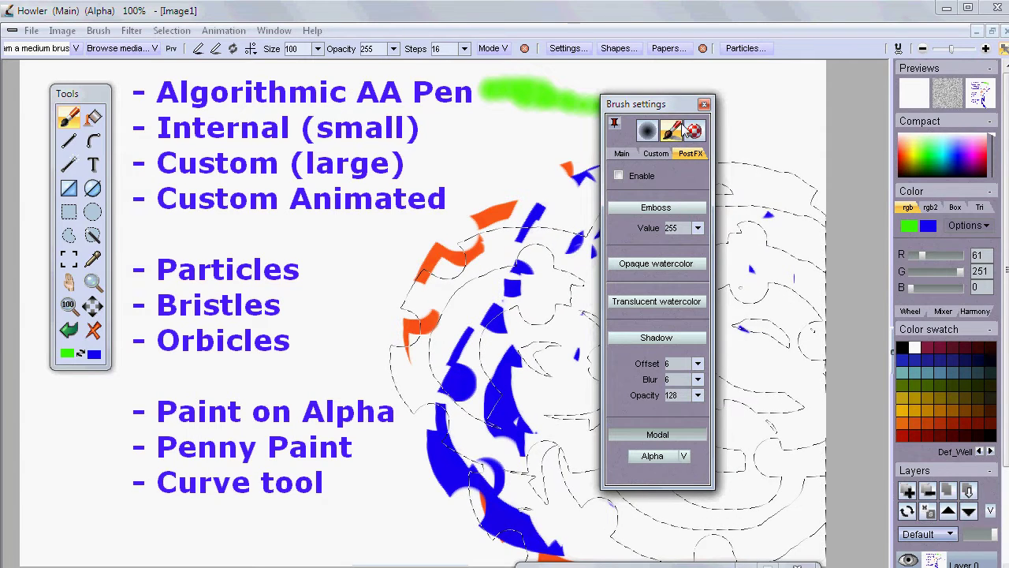
{"action": "left_click", "coordinate": [628, 154]}
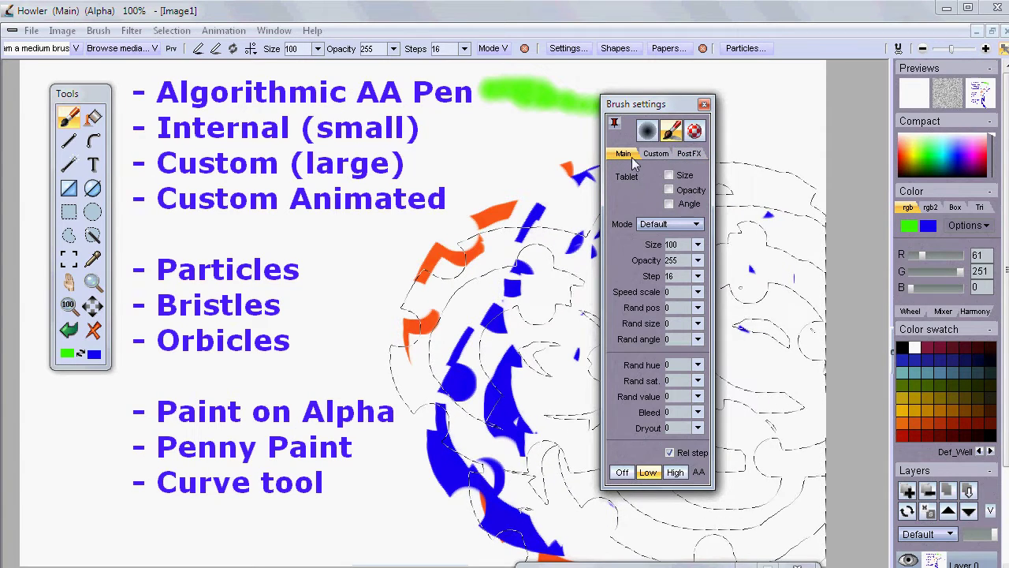
{"action": "left_click", "coordinate": [705, 105]}
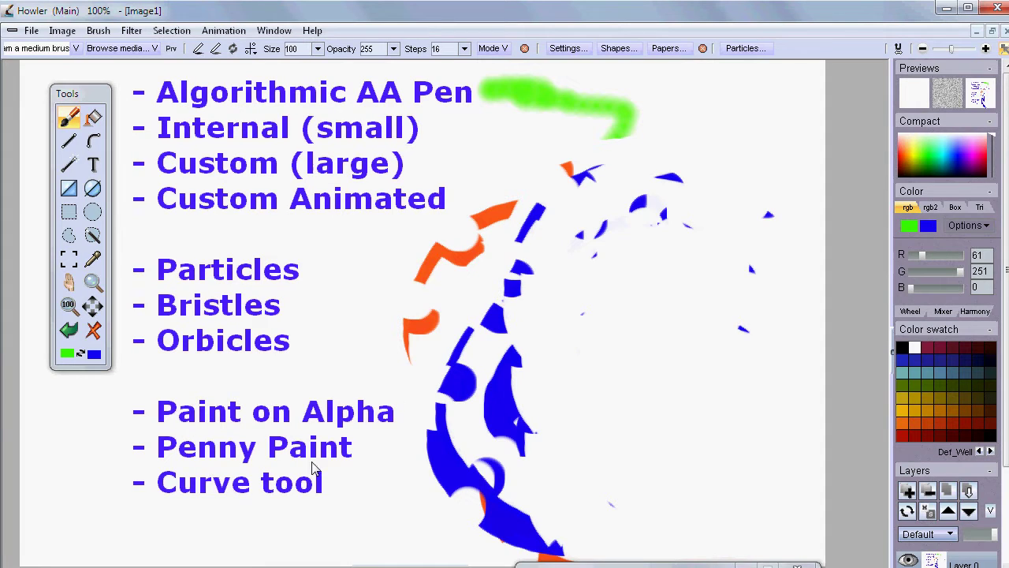
Open the Penny Paint spline-based paint engine
{"action": "left_click", "coordinate": [274, 31]}
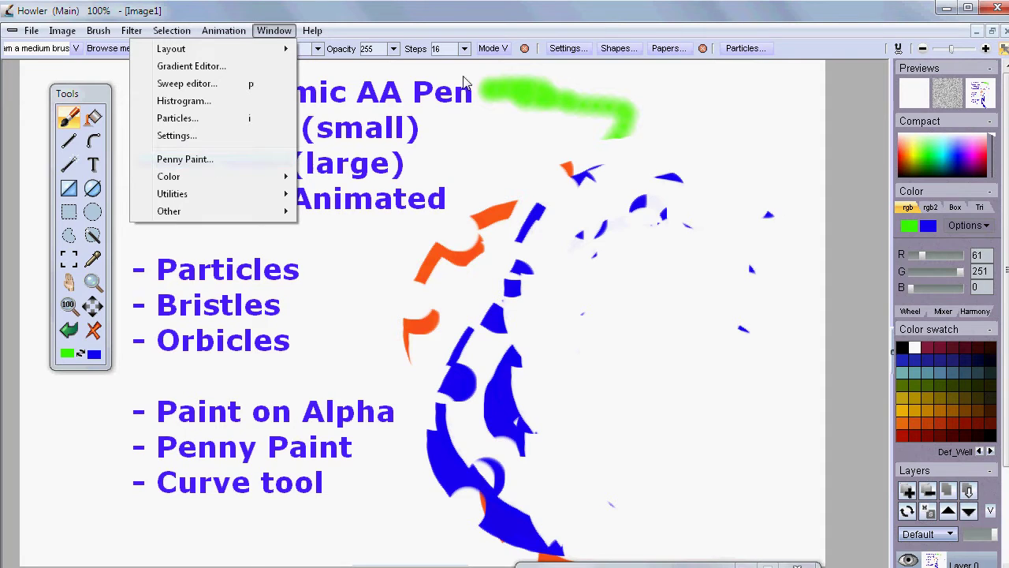
{"action": "mouse_move", "coordinate": [315, 30]}
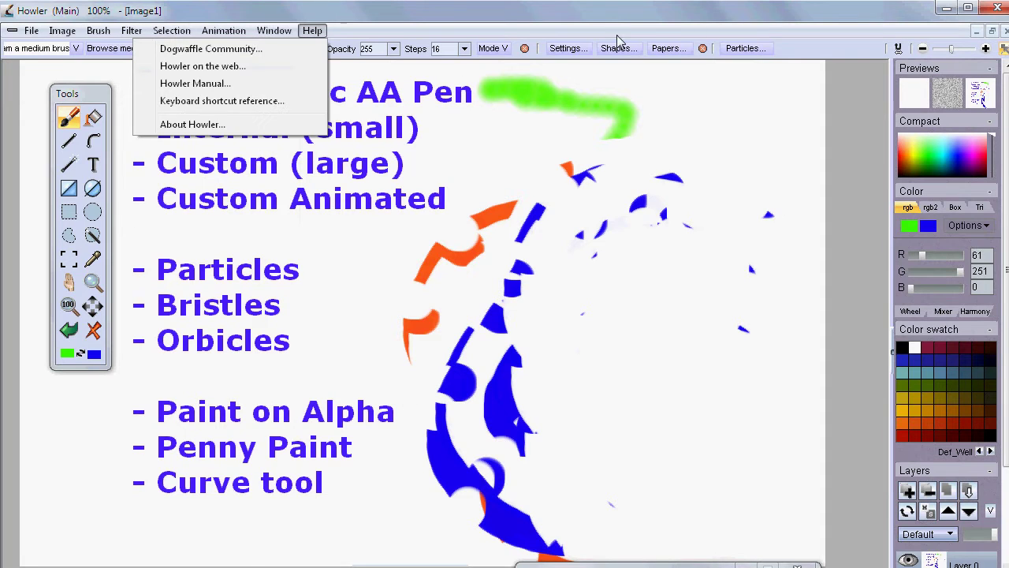
{"action": "mouse_move", "coordinate": [273, 30]}
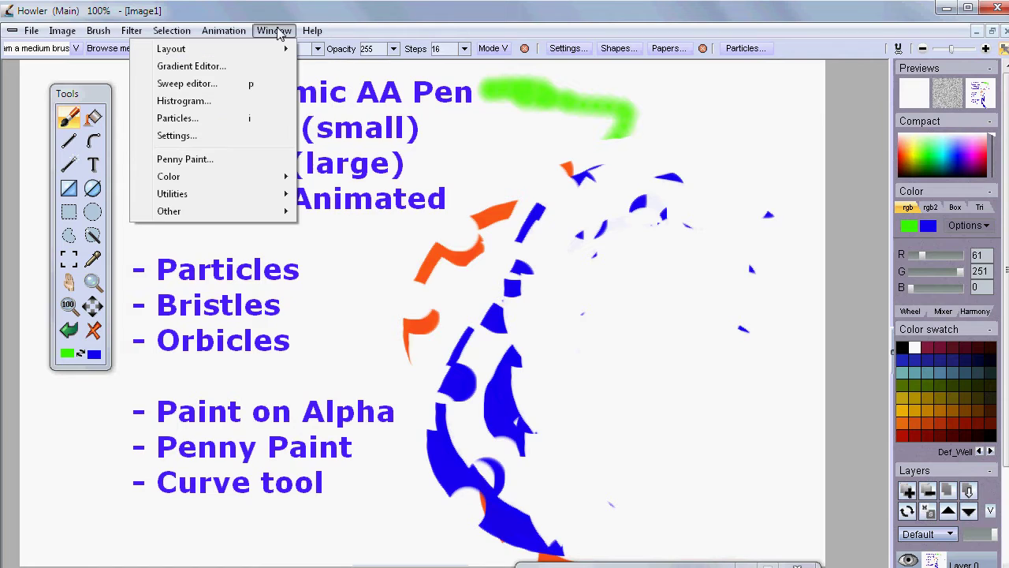
{"action": "left_click", "coordinate": [233, 160]}
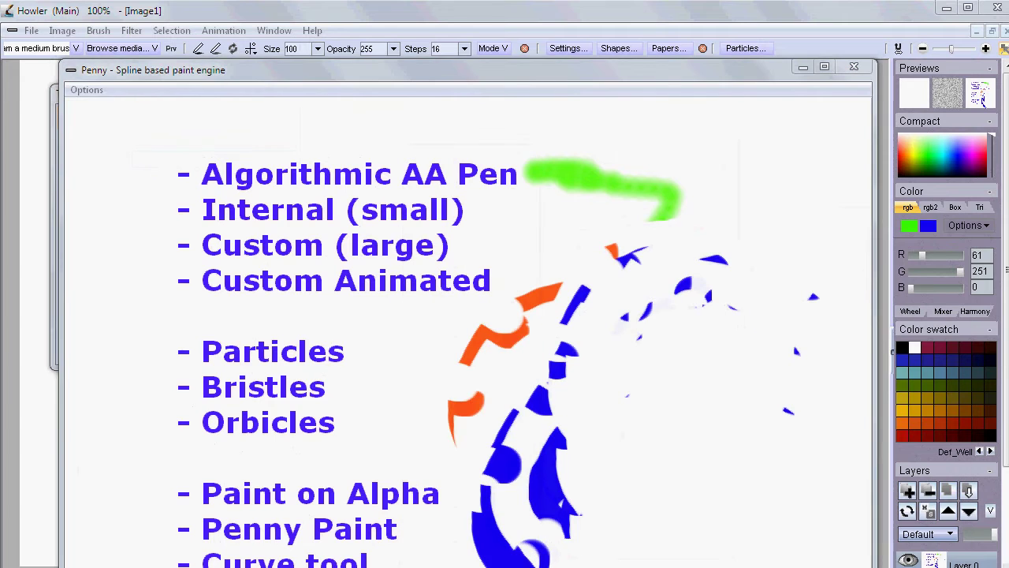
Move the Penny window up to show more of its canvas and place its Tools panel beside the artwork
{"action": "left_click_drag", "start_coordinate": [645, 73], "coordinate": [600, 0]}
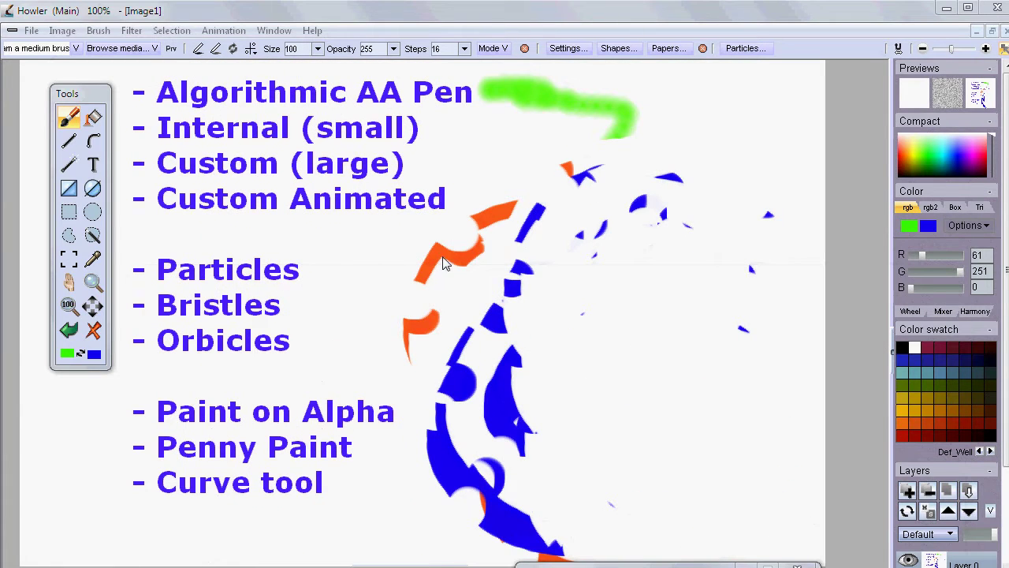
{"action": "left_click_drag", "start_coordinate": [552, 564], "coordinate": [370, 18]}
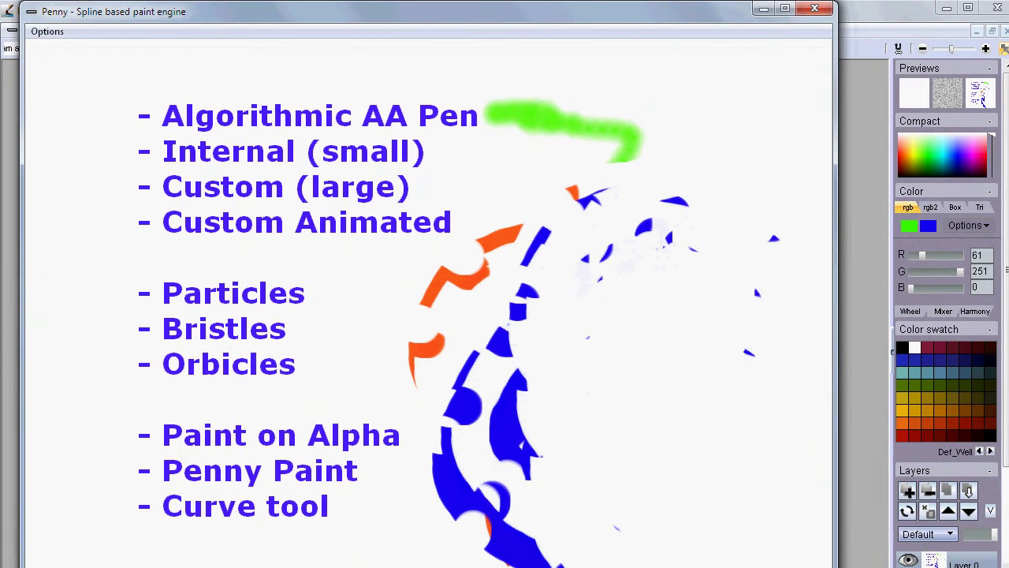
{"action": "left_click_drag", "start_coordinate": [819, 172], "coordinate": [604, 73]}
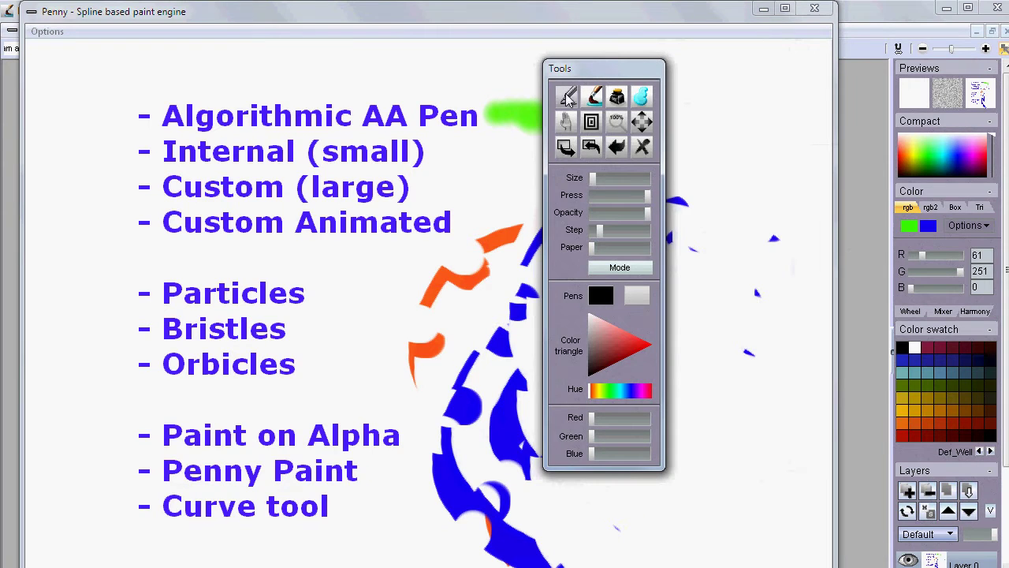
{"action": "left_click_drag", "start_coordinate": [607, 68], "coordinate": [759, 141]}
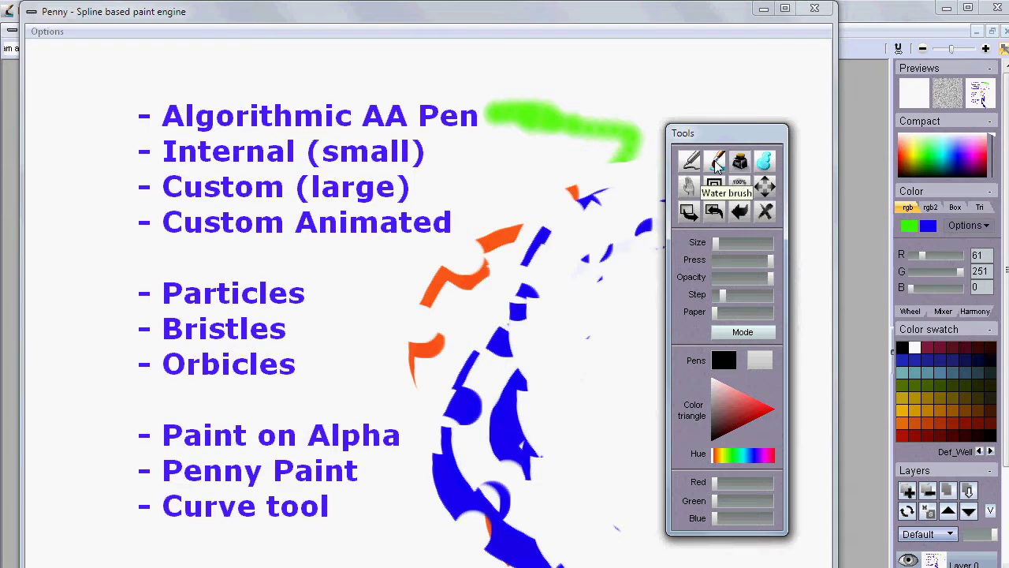
Raise the Penny brush size to about half and paint thick black looping strokes over the image
{"action": "left_click", "coordinate": [686, 164]}
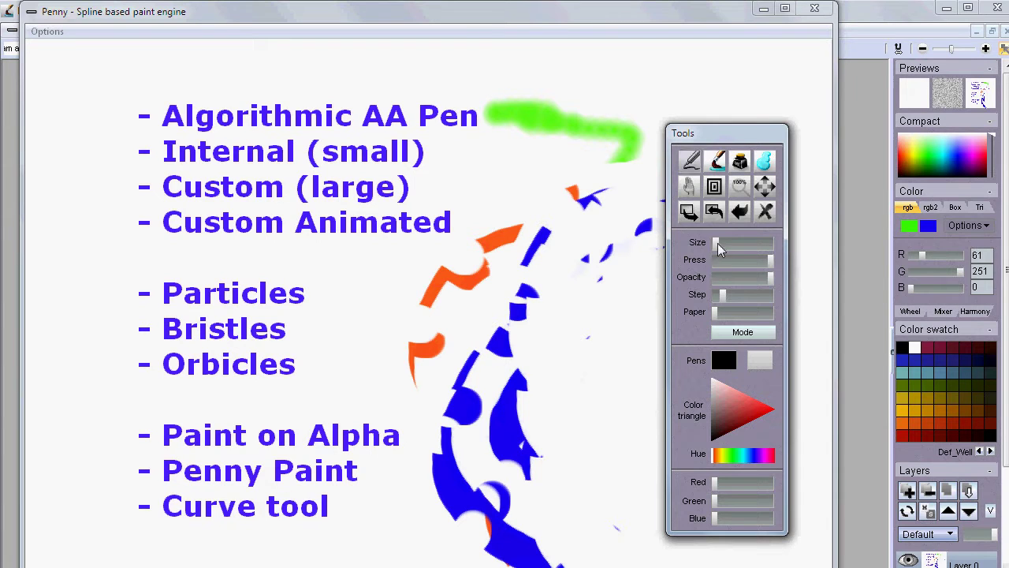
{"action": "mouse_move", "coordinate": [627, 100]}
{"action": "left_mouse_down"}
{"action": "mouse_move", "coordinate": [473, 135]}
{"action": "mouse_move", "coordinate": [420, 313]}
{"action": "mouse_move", "coordinate": [327, 343]}
{"action": "mouse_move", "coordinate": [276, 441]}
{"action": "mouse_move", "coordinate": [497, 552]}
{"action": "mouse_move", "coordinate": [196, 154]}
{"action": "mouse_move", "coordinate": [225, 375]}
{"action": "mouse_move", "coordinate": [457, 443]}
{"action": "left_mouse_up"}
{"action": "mouse_move", "coordinate": [557, 211]}
{"action": "left_mouse_down"}
{"action": "mouse_move", "coordinate": [531, 300]}
{"action": "mouse_move", "coordinate": [537, 402]}
{"action": "mouse_move", "coordinate": [578, 493]}
{"action": "left_mouse_up"}
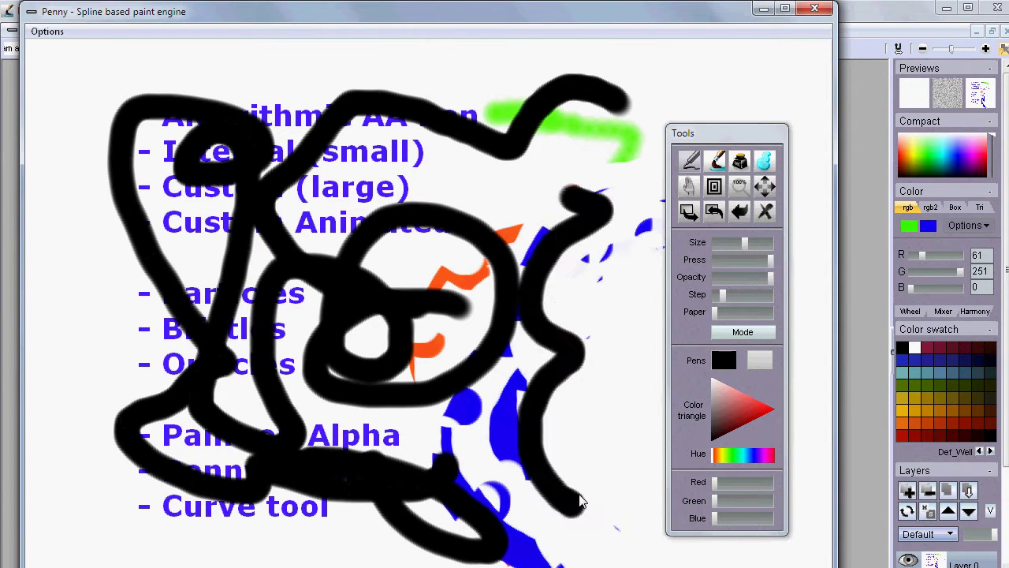
{"action": "mouse_move", "coordinate": [577, 154]}
{"action": "left_mouse_down"}
{"action": "mouse_move", "coordinate": [552, 194]}
{"action": "mouse_move", "coordinate": [400, 197]}
{"action": "left_mouse_up"}
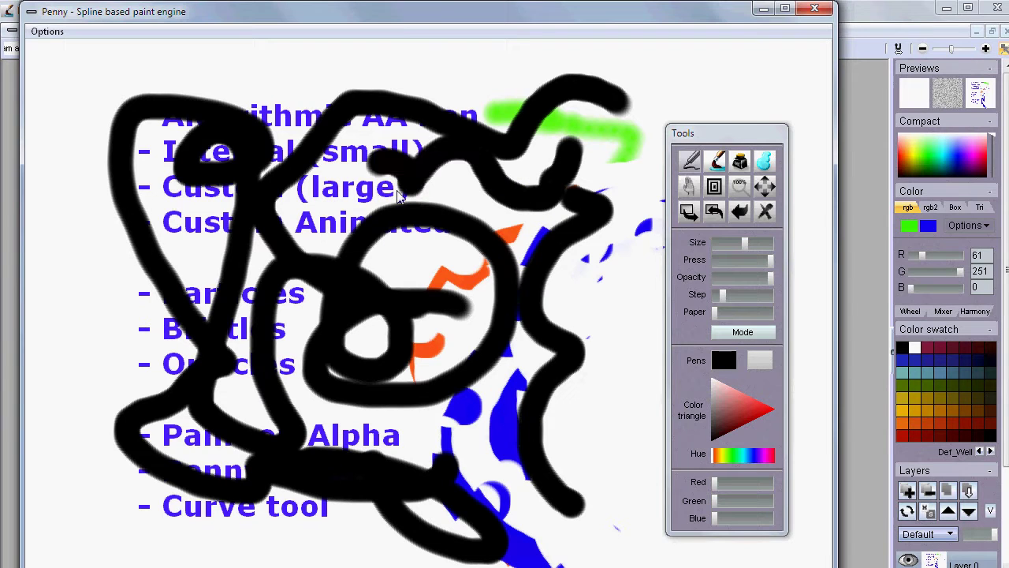
{"action": "mouse_move", "coordinate": [444, 95]}
{"action": "left_mouse_down"}
{"action": "mouse_move", "coordinate": [303, 98]}
{"action": "mouse_move", "coordinate": [123, 158]}
{"action": "mouse_move", "coordinate": [347, 402]}
{"action": "left_mouse_up"}
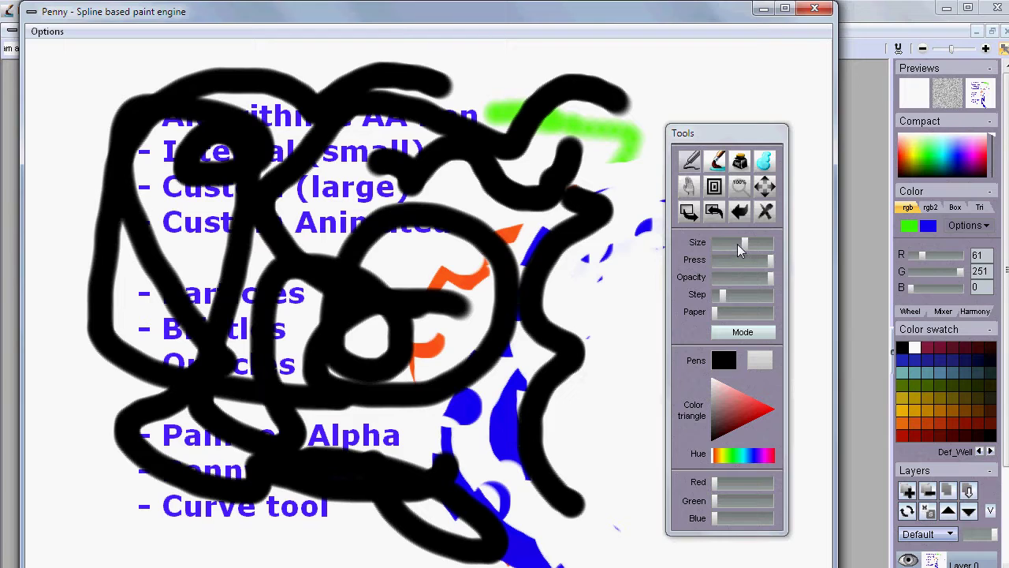
Reduce the brush size to nearly the minimum, clear the canvas, and draw thin black looping curves across it
{"action": "left_click_drag", "start_coordinate": [744, 243], "coordinate": [721, 244]}
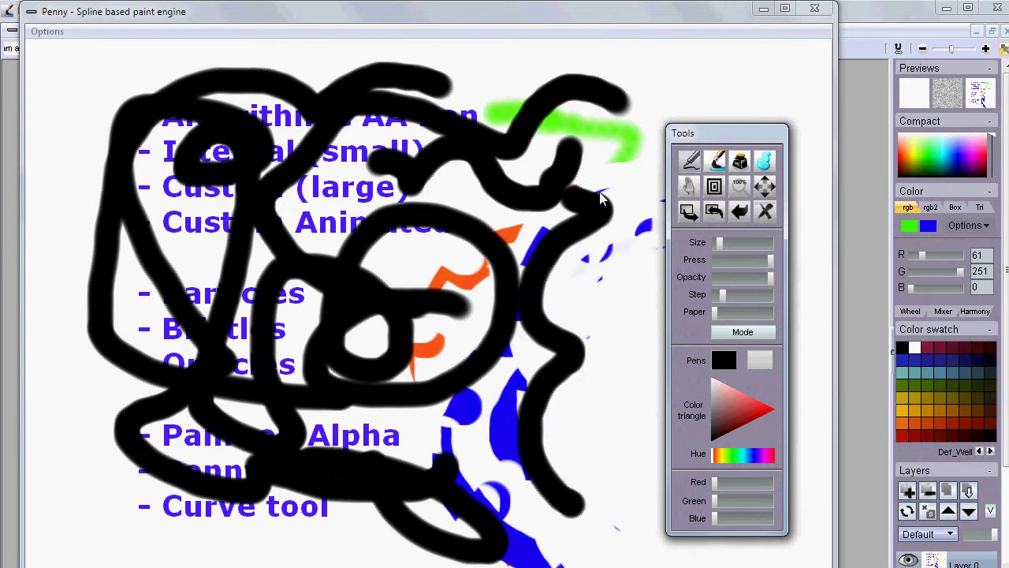
{"action": "left_click", "coordinate": [765, 211]}
{"action": "mouse_move", "coordinate": [613, 135]}
{"action": "left_mouse_down"}
{"action": "mouse_move", "coordinate": [562, 346]}
{"action": "mouse_move", "coordinate": [567, 293]}
{"action": "mouse_move", "coordinate": [358, 420]}
{"action": "mouse_move", "coordinate": [153, 407]}
{"action": "mouse_move", "coordinate": [335, 446]}
{"action": "mouse_move", "coordinate": [175, 466]}
{"action": "mouse_move", "coordinate": [55, 294]}
{"action": "mouse_move", "coordinate": [309, 1]}
{"action": "mouse_move", "coordinate": [582, 274]}
{"action": "mouse_move", "coordinate": [412, 534]}
{"action": "mouse_move", "coordinate": [318, 480]}
{"action": "left_mouse_up"}
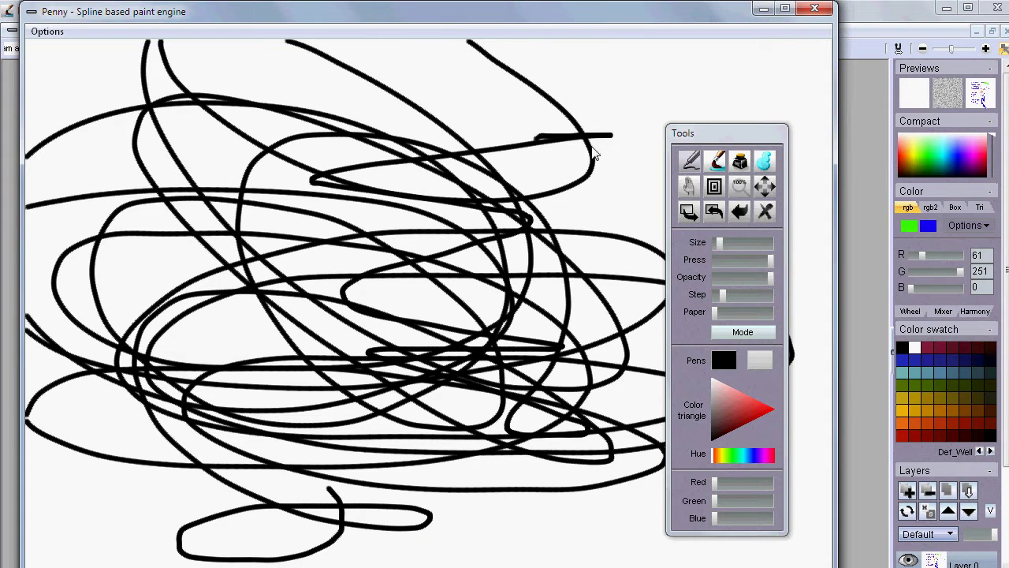
Examine the smoothness of the black spline curves up close at up to 600% zoom and return to 100%
{"action": "scroll", "coordinate": [378, 404], "scroll_direction": "up", "scroll_amount": 5}
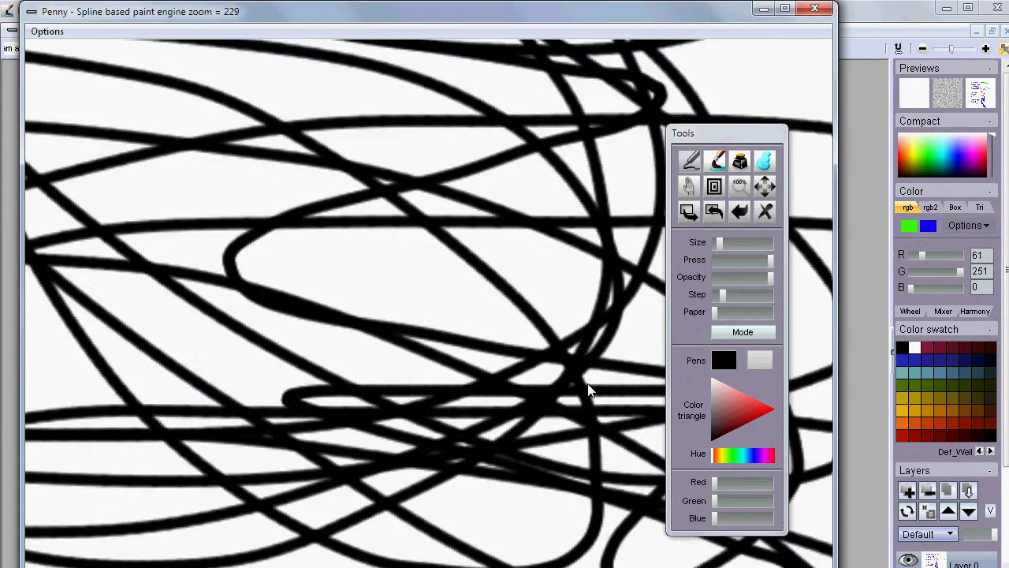
{"action": "scroll", "coordinate": [367, 308], "scroll_direction": "up", "scroll_amount": 1}
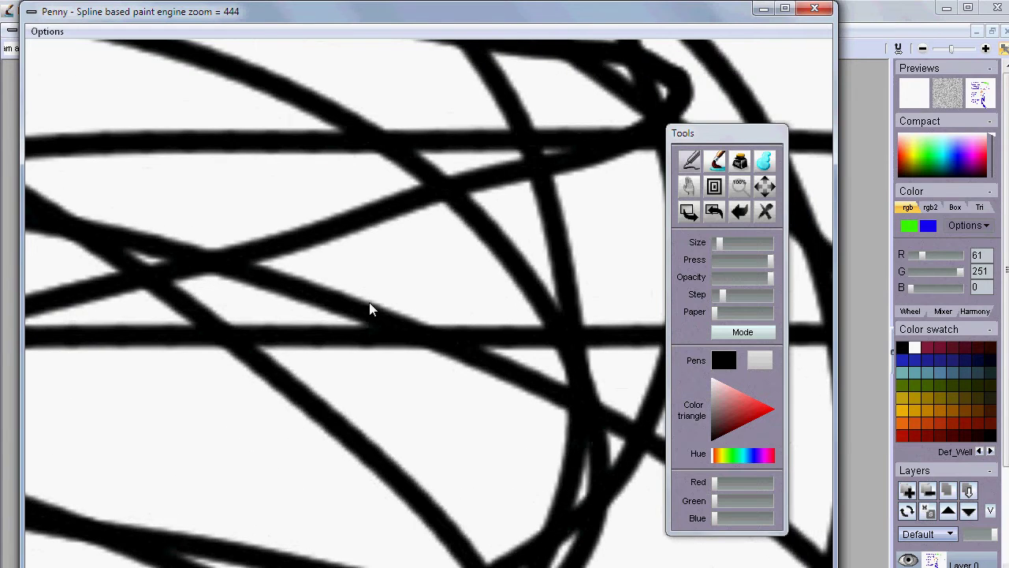
{"action": "scroll", "coordinate": [455, 203], "scroll_direction": "up", "scroll_amount": 1}
{"action": "scroll", "coordinate": [246, 401], "scroll_direction": "up", "scroll_amount": 1}
{"action": "scroll", "coordinate": [87, 501], "scroll_direction": "up", "scroll_amount": 1}
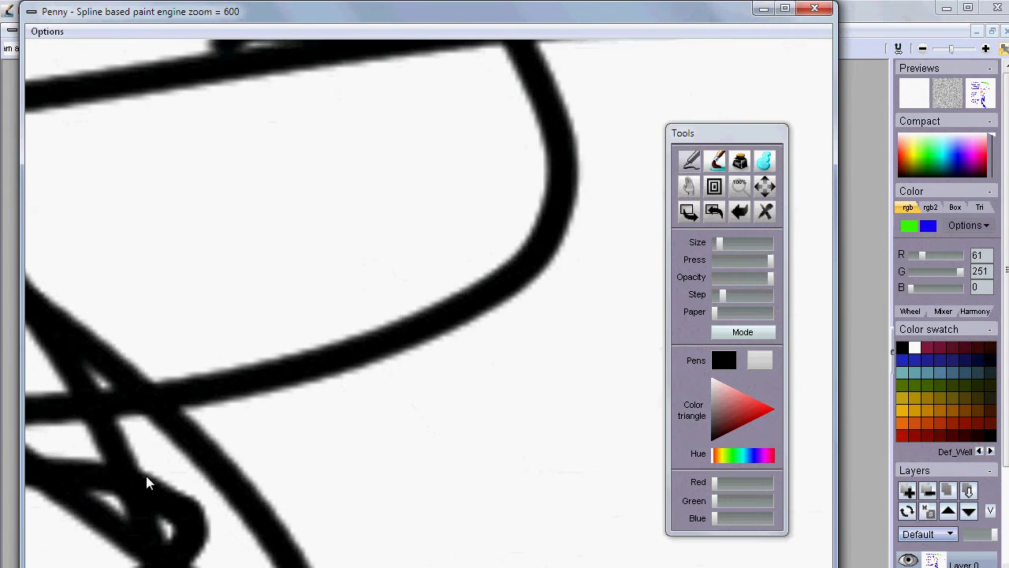
{"action": "scroll", "coordinate": [442, 417], "scroll_direction": "down", "scroll_amount": 4}
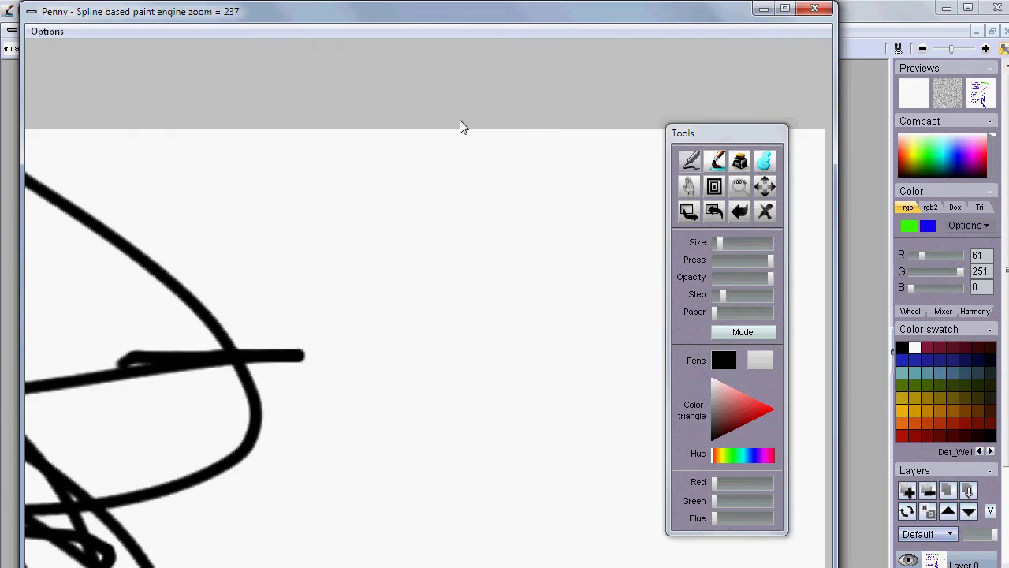
{"action": "scroll", "coordinate": [483, 280], "scroll_direction": "down", "scroll_amount": 5}
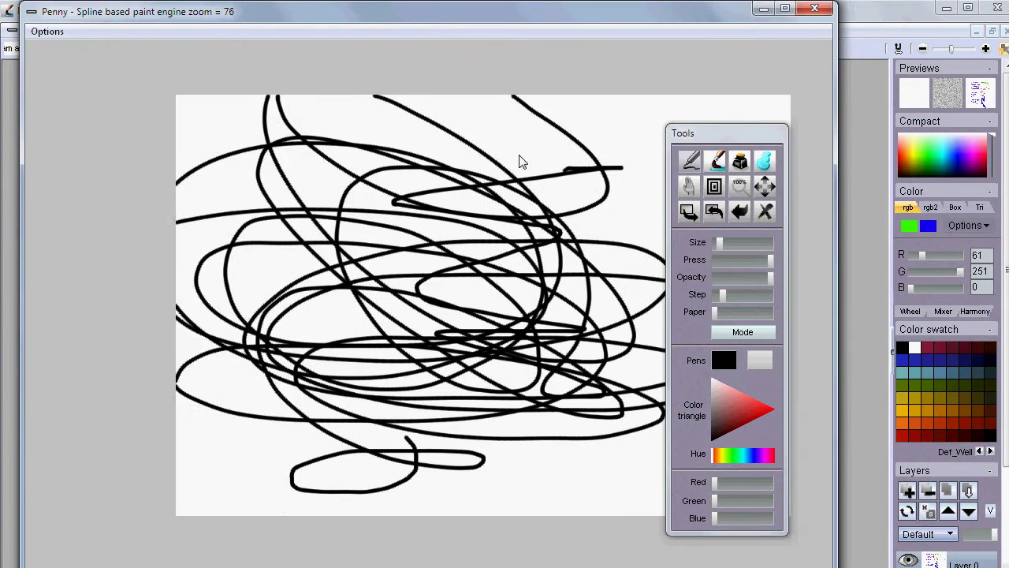
{"action": "scroll", "coordinate": [423, 196], "scroll_direction": "up", "scroll_amount": 2}
{"action": "scroll", "coordinate": [423, 196], "scroll_direction": "down", "scroll_amount": 1}
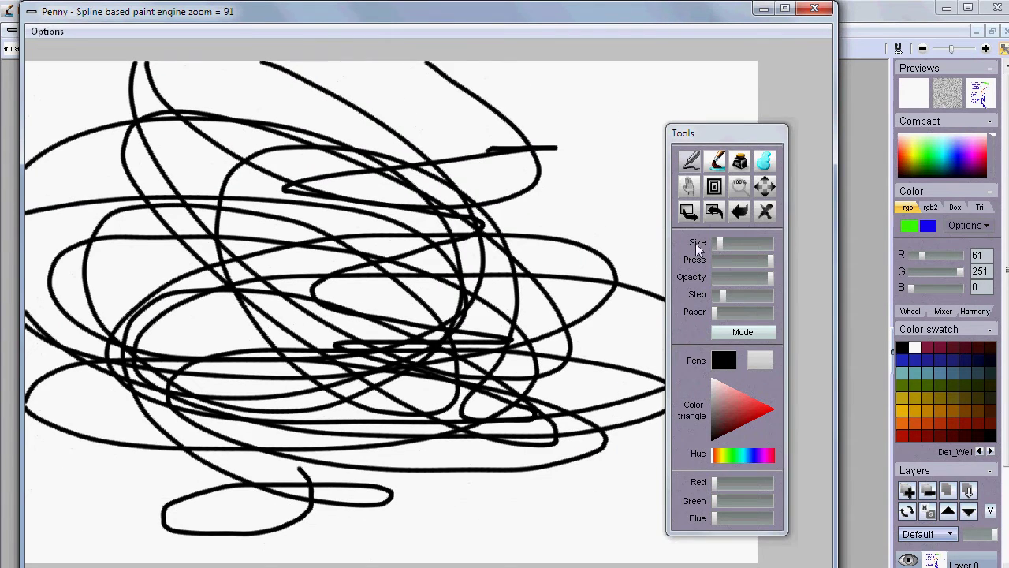
{"action": "left_click", "coordinate": [740, 185]}
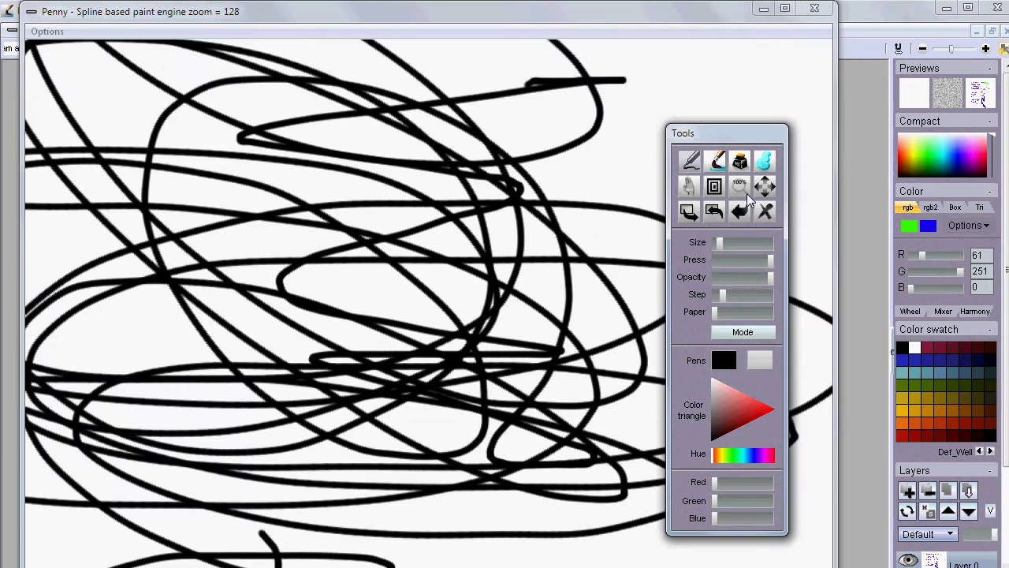
{"action": "left_click", "coordinate": [740, 185]}
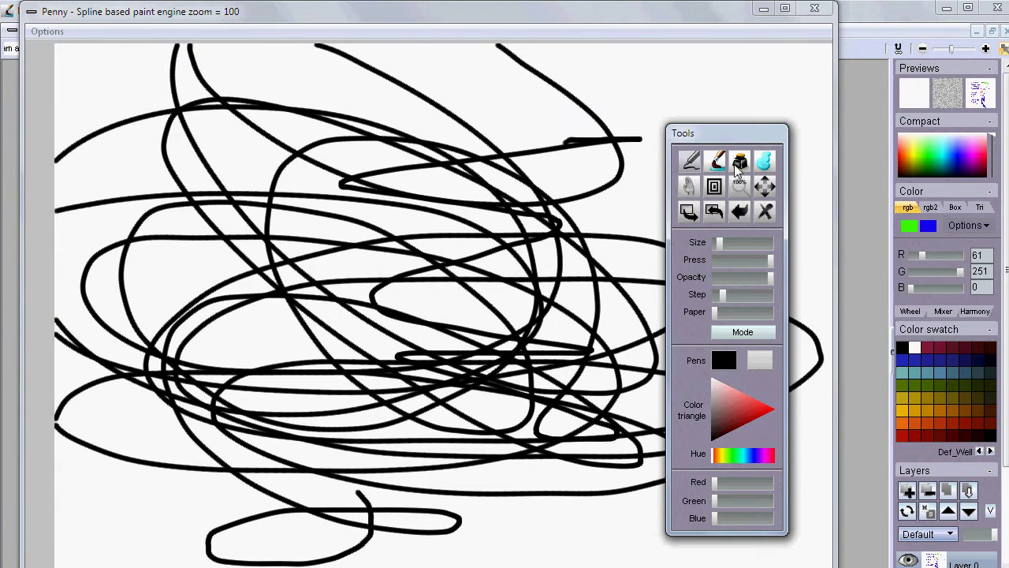
Select the Water brush, pick a light red pen colour, lower Press and Opacity slightly, and paint looping strokes over the black curves
{"action": "left_click", "coordinate": [718, 161]}
{"action": "left_click", "coordinate": [735, 424]}
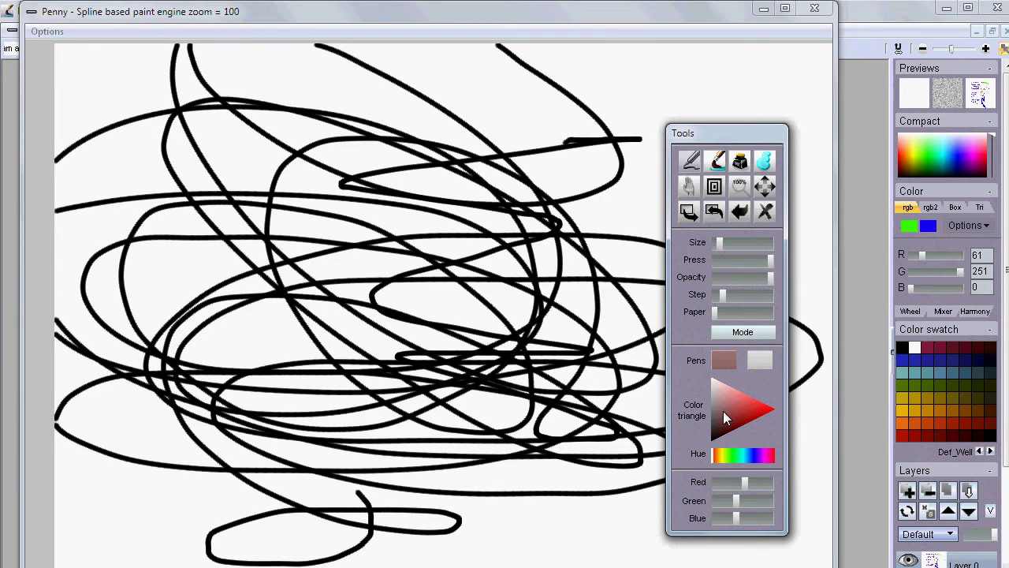
{"action": "left_click", "coordinate": [734, 331]}
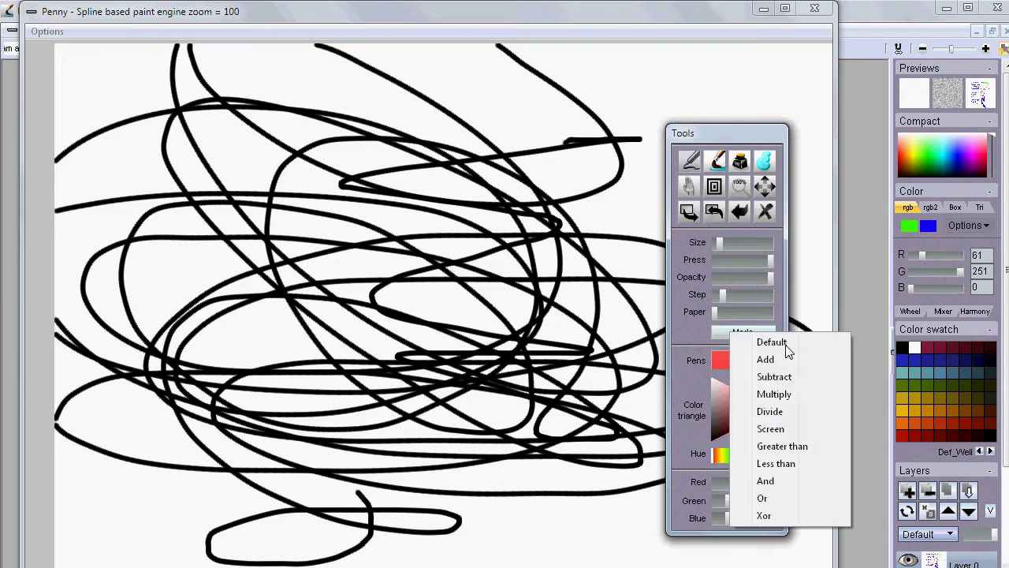
{"action": "left_click", "coordinate": [694, 330]}
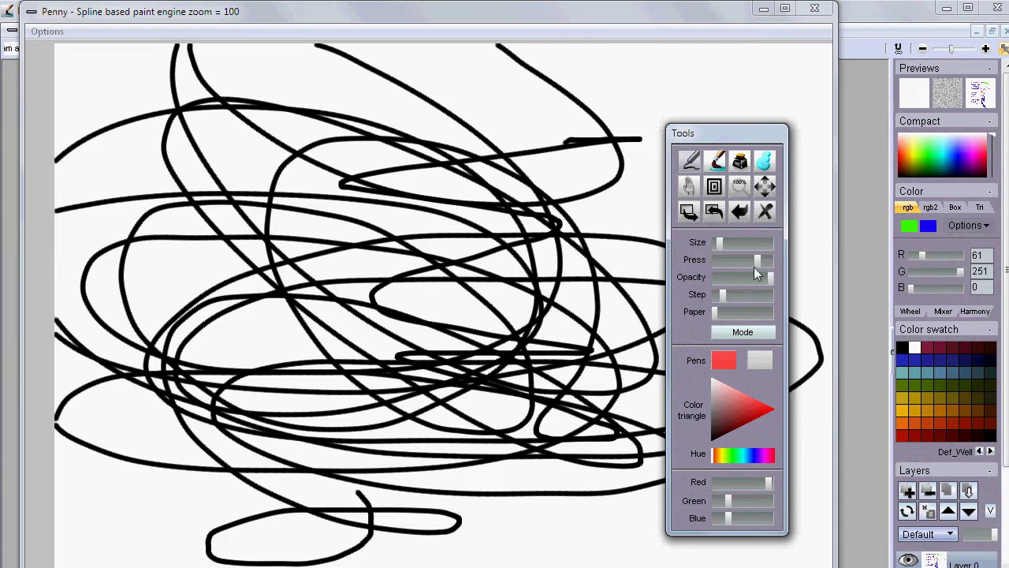
{"action": "left_click_drag", "start_coordinate": [761, 278], "coordinate": [755, 278]}
{"action": "mouse_move", "coordinate": [615, 154]}
{"action": "left_mouse_down"}
{"action": "mouse_move", "coordinate": [491, 198]}
{"action": "mouse_move", "coordinate": [425, 170]}
{"action": "mouse_move", "coordinate": [387, 355]}
{"action": "left_mouse_up"}
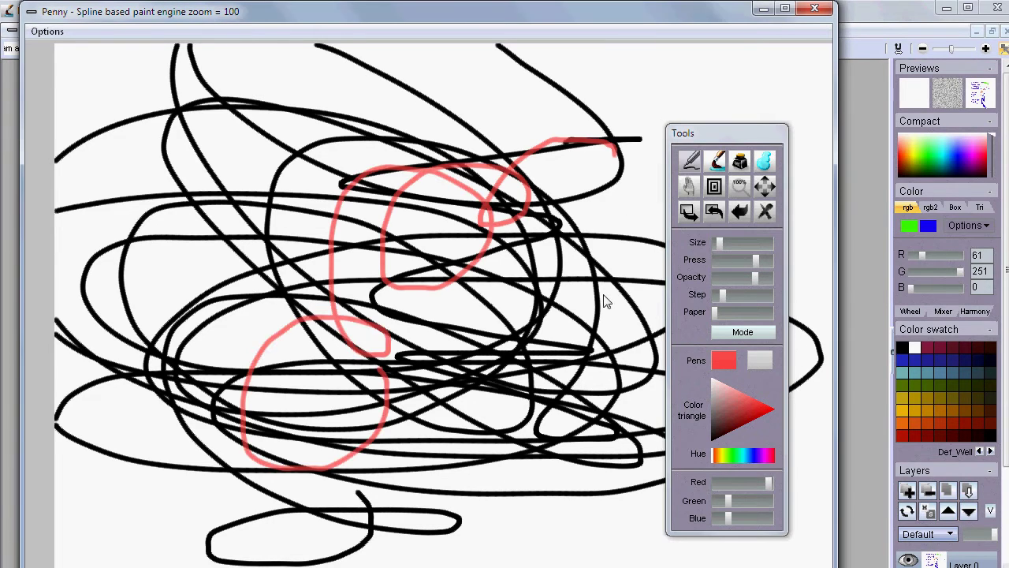
Raise the Paper texture and brush size, and paint wide grainy red strokes across the canvas
{"action": "left_click", "coordinate": [725, 244]}
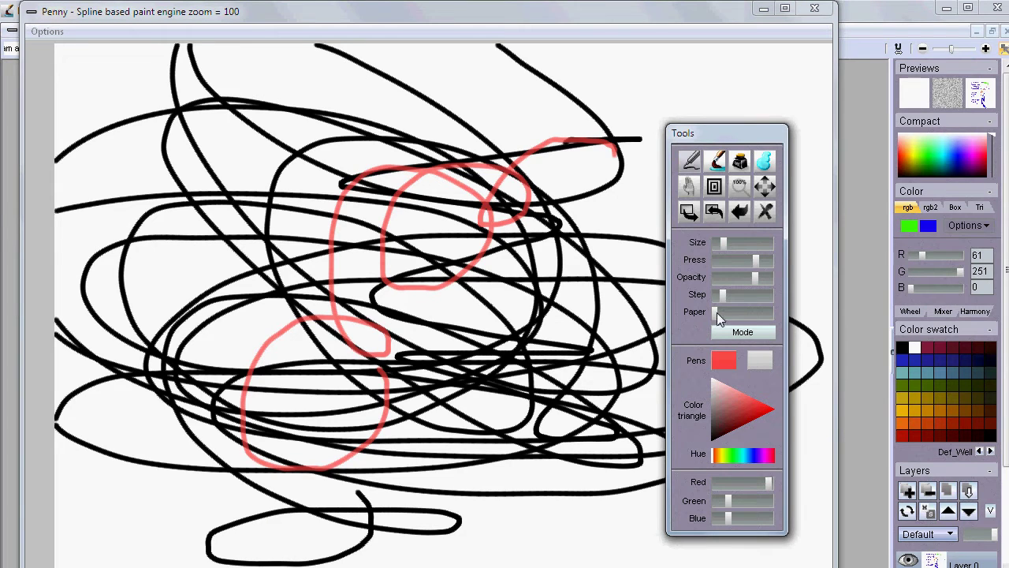
{"action": "mouse_move", "coordinate": [410, 225]}
{"action": "left_mouse_down"}
{"action": "mouse_move", "coordinate": [394, 183]}
{"action": "mouse_move", "coordinate": [316, 307]}
{"action": "mouse_move", "coordinate": [508, 314]}
{"action": "left_mouse_up"}
{"action": "left_click_drag", "start_coordinate": [724, 244], "coordinate": [761, 243]}
{"action": "mouse_move", "coordinate": [456, 91]}
{"action": "left_mouse_down"}
{"action": "mouse_move", "coordinate": [343, 149]}
{"action": "mouse_move", "coordinate": [434, 311]}
{"action": "mouse_move", "coordinate": [412, 476]}
{"action": "mouse_move", "coordinate": [425, 473]}
{"action": "left_mouse_up"}
Change the pen colour to dark blue, paint broad textured strokes over the drawing, and clear the canvas
{"action": "left_click_drag", "start_coordinate": [754, 431], "coordinate": [731, 423]}
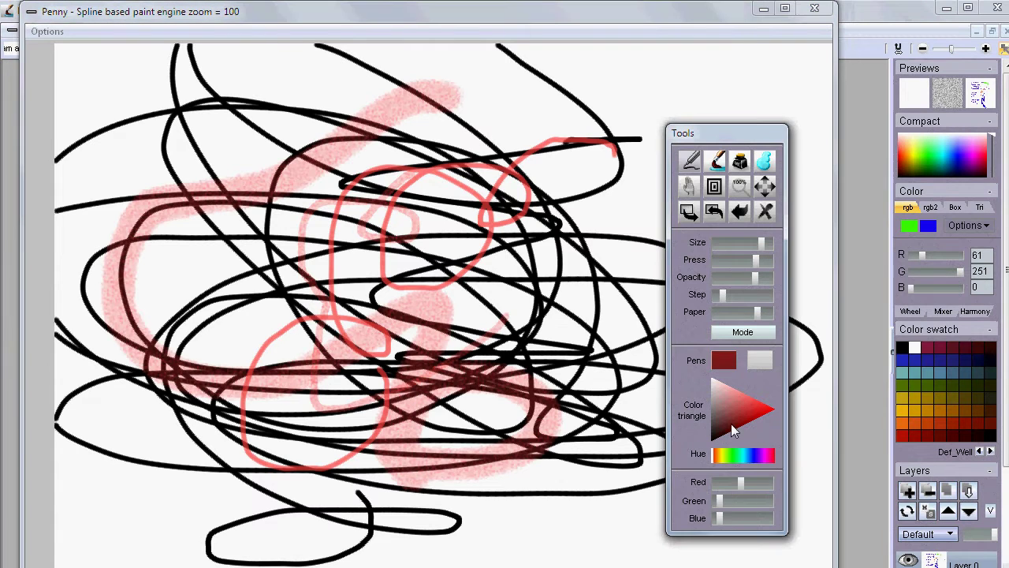
{"action": "left_click", "coordinate": [751, 455]}
{"action": "mouse_move", "coordinate": [588, 328]}
{"action": "left_mouse_down"}
{"action": "mouse_move", "coordinate": [465, 351]}
{"action": "mouse_move", "coordinate": [207, 185]}
{"action": "mouse_move", "coordinate": [201, 380]}
{"action": "mouse_move", "coordinate": [149, 311]}
{"action": "mouse_move", "coordinate": [930, 120]}
{"action": "left_mouse_up"}
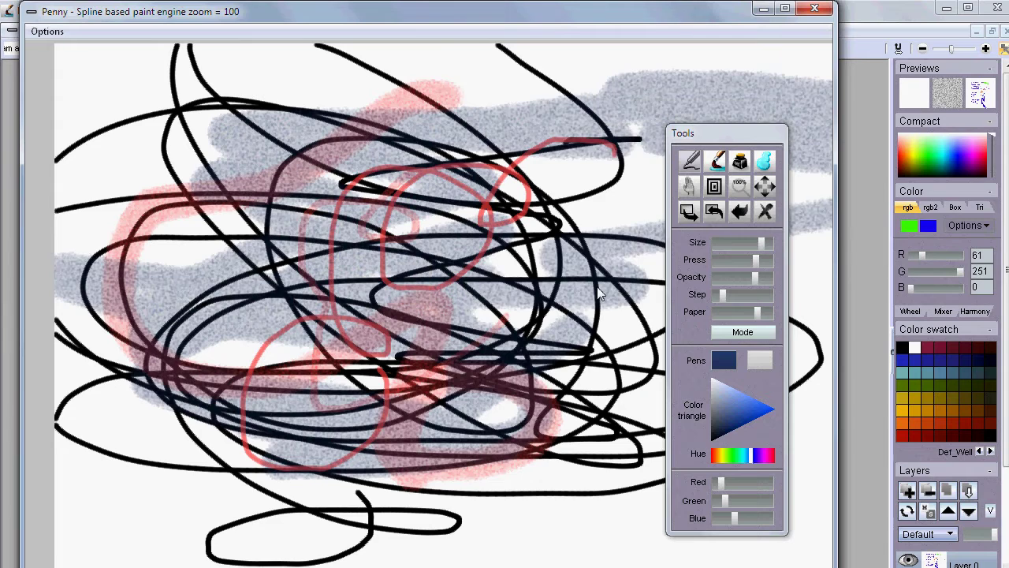
{"action": "left_click", "coordinate": [764, 213]}
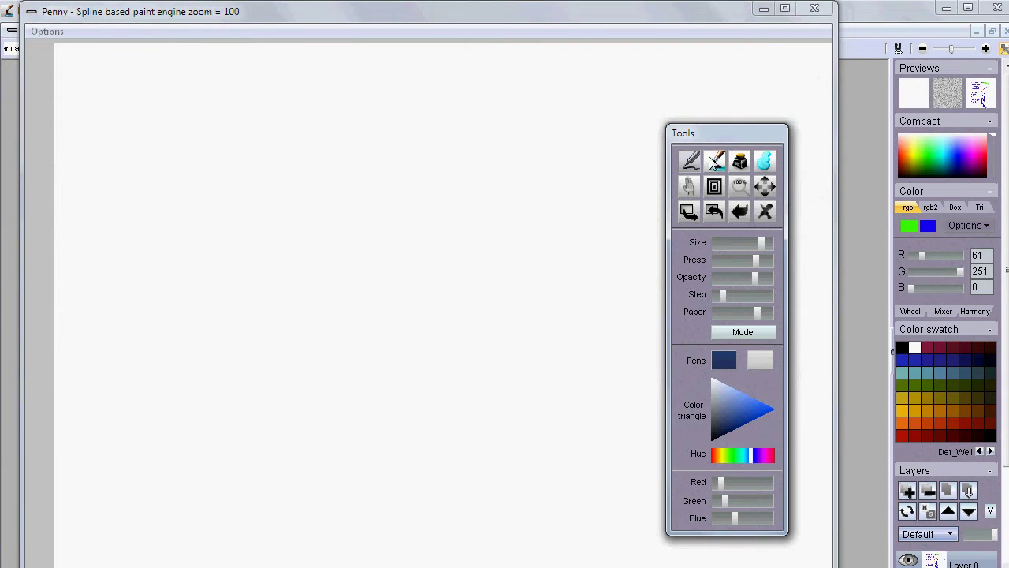
Paint a grainy dark blue zigzag, then lower Paper to its minimum and paint two smooth winding strokes beside it
{"action": "mouse_move", "coordinate": [551, 136]}
{"action": "left_mouse_down"}
{"action": "mouse_move", "coordinate": [494, 183]}
{"action": "mouse_move", "coordinate": [499, 244]}
{"action": "mouse_move", "coordinate": [433, 291]}
{"action": "mouse_move", "coordinate": [535, 459]}
{"action": "left_mouse_up"}
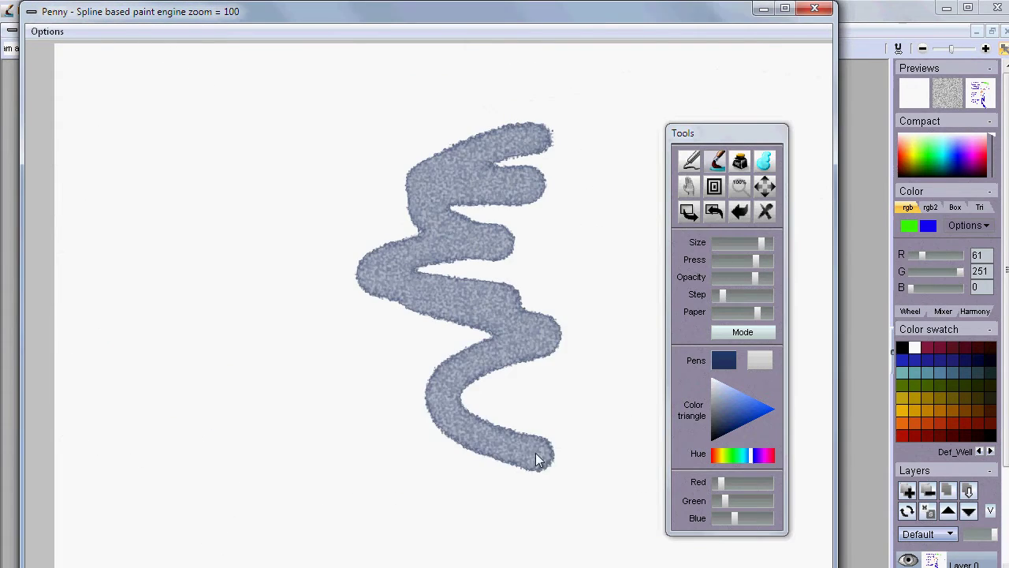
{"action": "left_click_drag", "start_coordinate": [749, 314], "coordinate": [696, 320]}
{"action": "mouse_move", "coordinate": [315, 162]}
{"action": "left_mouse_down"}
{"action": "mouse_move", "coordinate": [278, 302]}
{"action": "mouse_move", "coordinate": [275, 358]}
{"action": "mouse_move", "coordinate": [386, 418]}
{"action": "left_mouse_up"}
{"action": "mouse_move", "coordinate": [337, 237]}
{"action": "left_mouse_down"}
{"action": "mouse_move", "coordinate": [466, 410]}
{"action": "mouse_move", "coordinate": [566, 437]}
{"action": "left_mouse_up"}
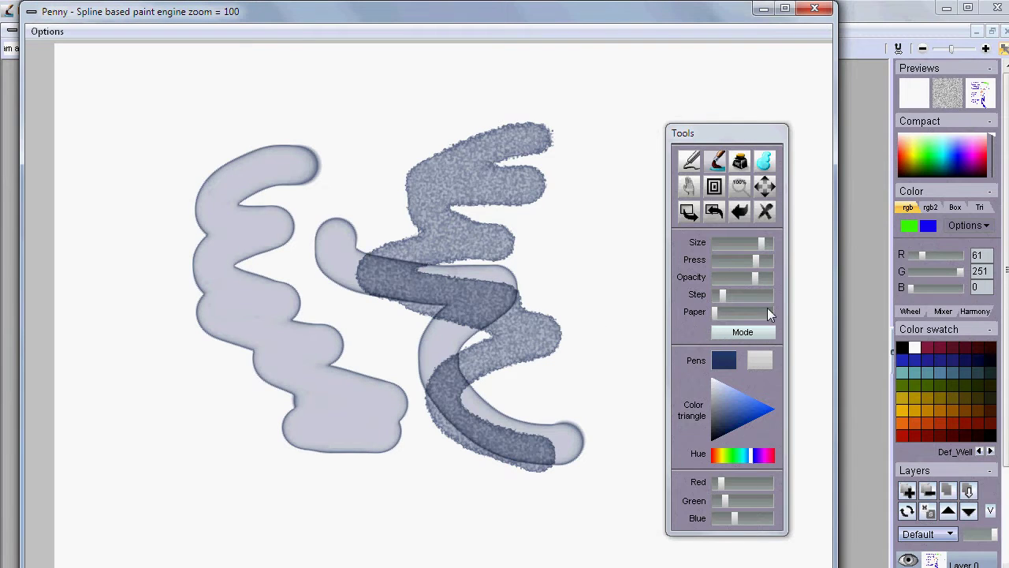
Clear the canvas and paint broad smooth blue strokes, layering further scribbles over them to build up a dark centre
{"action": "left_click", "coordinate": [769, 210]}
{"action": "mouse_move", "coordinate": [165, 242]}
{"action": "left_mouse_down"}
{"action": "mouse_move", "coordinate": [297, 131]}
{"action": "mouse_move", "coordinate": [214, 307]}
{"action": "mouse_move", "coordinate": [395, 335]}
{"action": "mouse_move", "coordinate": [504, 331]}
{"action": "mouse_move", "coordinate": [345, 532]}
{"action": "mouse_move", "coordinate": [279, 427]}
{"action": "mouse_move", "coordinate": [331, 301]}
{"action": "mouse_move", "coordinate": [393, 216]}
{"action": "mouse_move", "coordinate": [589, 176]}
{"action": "mouse_move", "coordinate": [471, 324]}
{"action": "mouse_move", "coordinate": [483, 459]}
{"action": "mouse_move", "coordinate": [548, 502]}
{"action": "mouse_move", "coordinate": [561, 187]}
{"action": "mouse_move", "coordinate": [351, 64]}
{"action": "mouse_move", "coordinate": [120, 183]}
{"action": "mouse_move", "coordinate": [83, 470]}
{"action": "mouse_move", "coordinate": [227, 297]}
{"action": "mouse_move", "coordinate": [448, 172]}
{"action": "mouse_move", "coordinate": [198, 259]}
{"action": "mouse_move", "coordinate": [256, 465]}
{"action": "mouse_move", "coordinate": [448, 230]}
{"action": "mouse_move", "coordinate": [234, 483]}
{"action": "mouse_move", "coordinate": [518, 506]}
{"action": "mouse_move", "coordinate": [219, 265]}
{"action": "mouse_move", "coordinate": [474, 271]}
{"action": "mouse_move", "coordinate": [504, 236]}
{"action": "mouse_move", "coordinate": [425, 216]}
{"action": "mouse_move", "coordinate": [542, 175]}
{"action": "mouse_move", "coordinate": [284, 228]}
{"action": "left_mouse_up"}
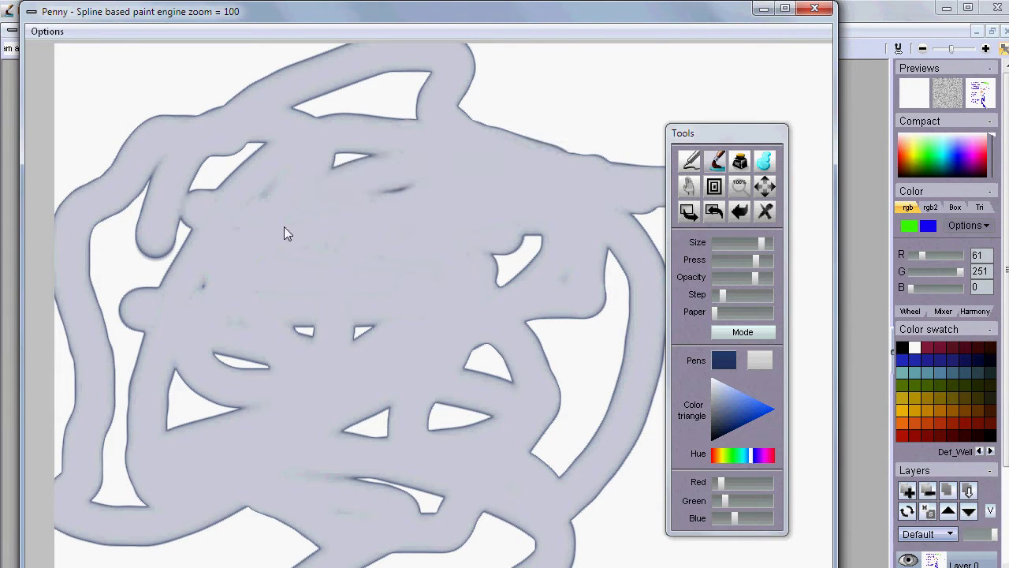
{"action": "mouse_move", "coordinate": [593, 88]}
{"action": "left_mouse_down"}
{"action": "mouse_move", "coordinate": [316, 282]}
{"action": "mouse_move", "coordinate": [480, 330]}
{"action": "mouse_move", "coordinate": [317, 382]}
{"action": "mouse_move", "coordinate": [331, 242]}
{"action": "mouse_move", "coordinate": [339, 314]}
{"action": "mouse_move", "coordinate": [263, 433]}
{"action": "mouse_move", "coordinate": [292, 507]}
{"action": "mouse_move", "coordinate": [355, 401]}
{"action": "mouse_move", "coordinate": [317, 303]}
{"action": "mouse_move", "coordinate": [384, 152]}
{"action": "mouse_move", "coordinate": [455, 254]}
{"action": "mouse_move", "coordinate": [434, 466]}
{"action": "mouse_move", "coordinate": [372, 248]}
{"action": "mouse_move", "coordinate": [404, 500]}
{"action": "mouse_move", "coordinate": [542, 326]}
{"action": "mouse_move", "coordinate": [466, 360]}
{"action": "mouse_move", "coordinate": [322, 450]}
{"action": "mouse_move", "coordinate": [543, 542]}
{"action": "mouse_move", "coordinate": [481, 282]}
{"action": "mouse_move", "coordinate": [464, 350]}
{"action": "mouse_move", "coordinate": [275, 450]}
{"action": "mouse_move", "coordinate": [537, 424]}
{"action": "mouse_move", "coordinate": [554, 331]}
{"action": "mouse_move", "coordinate": [467, 247]}
{"action": "mouse_move", "coordinate": [482, 337]}
{"action": "mouse_move", "coordinate": [535, 441]}
{"action": "mouse_move", "coordinate": [487, 446]}
{"action": "mouse_move", "coordinate": [463, 334]}
{"action": "mouse_move", "coordinate": [433, 348]}
{"action": "mouse_move", "coordinate": [562, 421]}
{"action": "mouse_move", "coordinate": [565, 359]}
{"action": "mouse_move", "coordinate": [357, 526]}
{"action": "mouse_move", "coordinate": [436, 390]}
{"action": "mouse_move", "coordinate": [488, 381]}
{"action": "mouse_move", "coordinate": [429, 362]}
{"action": "mouse_move", "coordinate": [432, 414]}
{"action": "mouse_move", "coordinate": [518, 377]}
{"action": "mouse_move", "coordinate": [499, 399]}
{"action": "mouse_move", "coordinate": [513, 327]}
{"action": "mouse_move", "coordinate": [554, 302]}
{"action": "mouse_move", "coordinate": [524, 328]}
{"action": "mouse_move", "coordinate": [443, 337]}
{"action": "mouse_move", "coordinate": [488, 394]}
{"action": "left_mouse_up"}
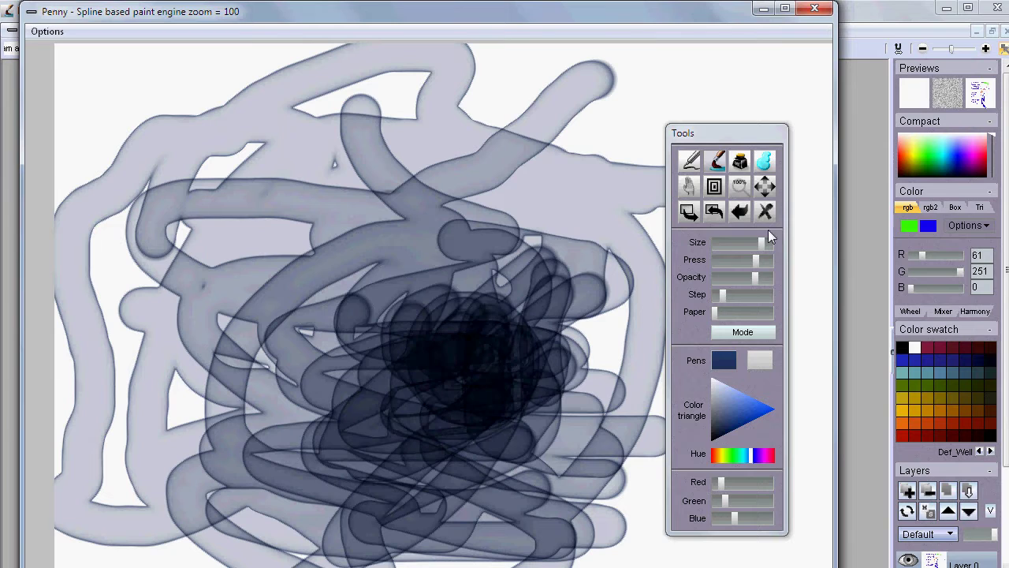
Switch to the ink bottle brush, clear the canvas, and paint overlapping dark blue strokes
{"action": "left_click", "coordinate": [739, 162]}
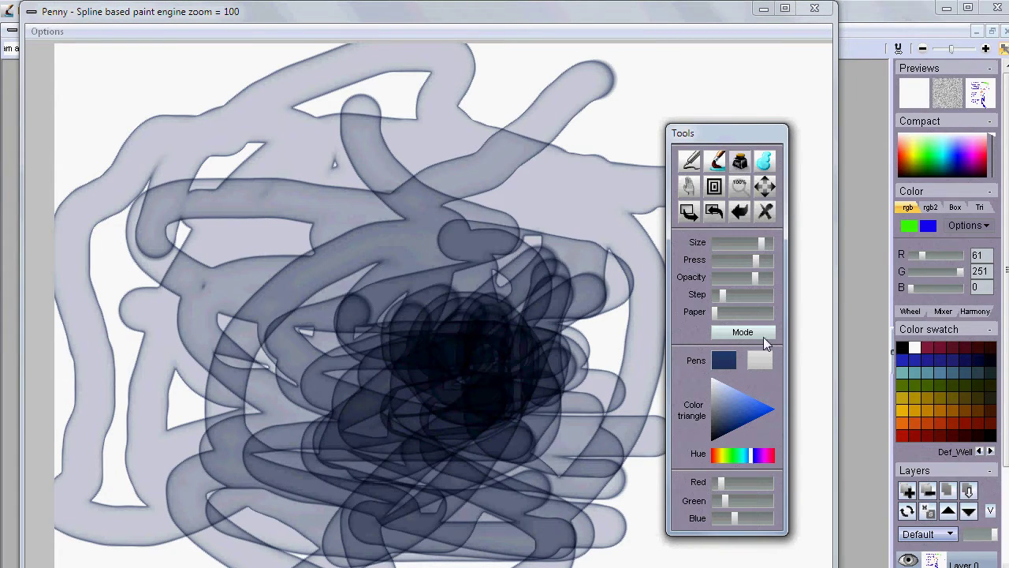
{"action": "left_click", "coordinate": [721, 205]}
{"action": "mouse_move", "coordinate": [544, 152]}
{"action": "left_mouse_down"}
{"action": "mouse_move", "coordinate": [220, 407]}
{"action": "mouse_move", "coordinate": [347, 398]}
{"action": "left_mouse_up"}
{"action": "mouse_move", "coordinate": [541, 271]}
{"action": "left_mouse_down"}
{"action": "mouse_move", "coordinate": [282, 310]}
{"action": "mouse_move", "coordinate": [378, 257]}
{"action": "mouse_move", "coordinate": [428, 317]}
{"action": "mouse_move", "coordinate": [361, 354]}
{"action": "mouse_move", "coordinate": [503, 278]}
{"action": "mouse_move", "coordinate": [413, 231]}
{"action": "mouse_move", "coordinate": [415, 261]}
{"action": "mouse_move", "coordinate": [525, 378]}
{"action": "mouse_move", "coordinate": [512, 314]}
{"action": "mouse_move", "coordinate": [552, 241]}
{"action": "left_mouse_up"}
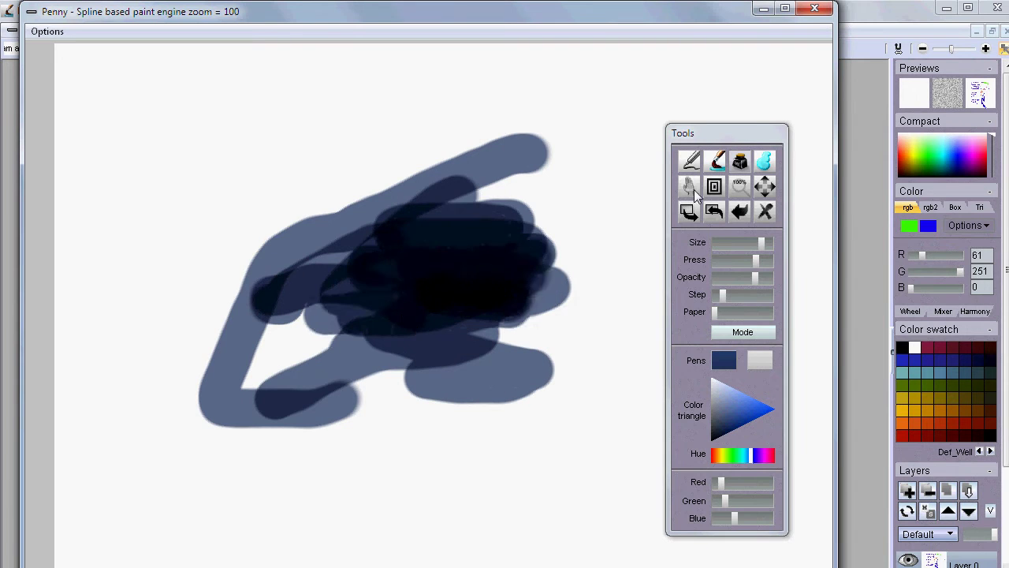
Clear the canvas, return to the Water brush, and paint two winding dark-edged blue strokes
{"action": "left_click", "coordinate": [766, 161]}
{"action": "left_click", "coordinate": [765, 212]}
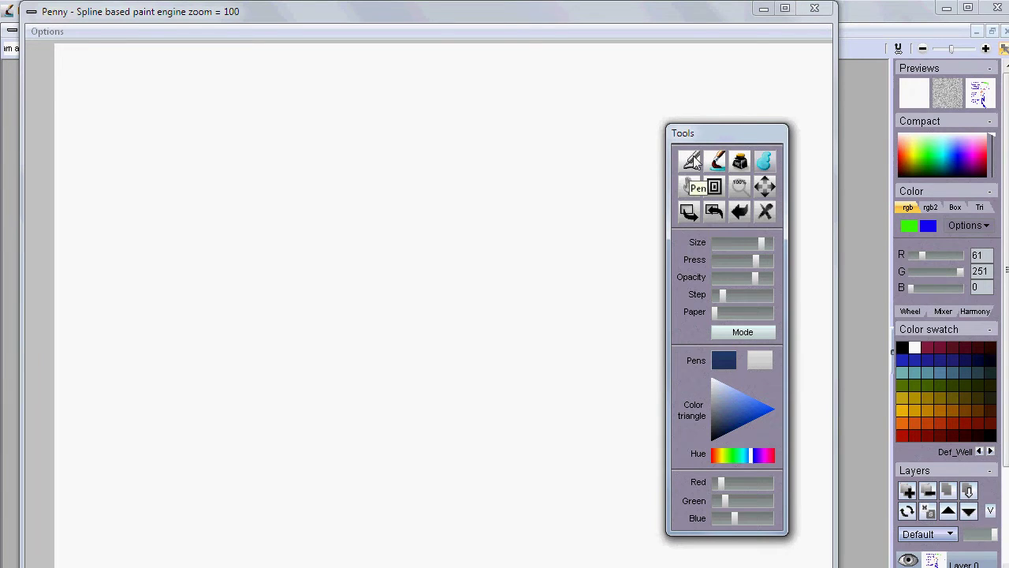
{"action": "left_click", "coordinate": [716, 160]}
{"action": "left_click", "coordinate": [763, 162]}
{"action": "mouse_move", "coordinate": [516, 188]}
{"action": "left_mouse_down"}
{"action": "mouse_move", "coordinate": [228, 387]}
{"action": "mouse_move", "coordinate": [421, 402]}
{"action": "left_mouse_up"}
{"action": "mouse_move", "coordinate": [544, 350]}
{"action": "left_mouse_down"}
{"action": "mouse_move", "coordinate": [288, 262]}
{"action": "mouse_move", "coordinate": [193, 359]}
{"action": "left_mouse_up"}
Lower Press to near its minimum and paint several soft-edged winding strokes over the existing ones
{"action": "left_click_drag", "start_coordinate": [756, 260], "coordinate": [720, 260]}
{"action": "mouse_move", "coordinate": [591, 187]}
{"action": "left_mouse_down"}
{"action": "mouse_move", "coordinate": [396, 208]}
{"action": "mouse_move", "coordinate": [189, 347]}
{"action": "left_mouse_up"}
{"action": "mouse_move", "coordinate": [465, 327]}
{"action": "left_mouse_down"}
{"action": "mouse_move", "coordinate": [325, 412]}
{"action": "mouse_move", "coordinate": [461, 485]}
{"action": "left_mouse_up"}
{"action": "left_click_drag", "start_coordinate": [588, 237], "coordinate": [517, 536]}
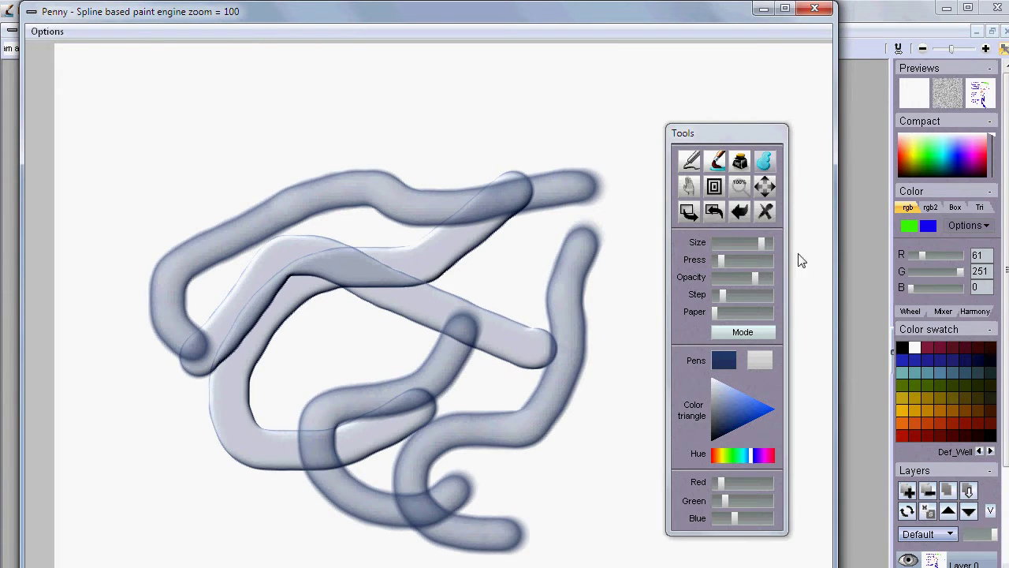
{"action": "mouse_move", "coordinate": [303, 122]}
{"action": "left_mouse_down"}
{"action": "mouse_move", "coordinate": [455, 230]}
{"action": "mouse_move", "coordinate": [547, 462]}
{"action": "mouse_move", "coordinate": [520, 561]}
{"action": "left_mouse_up"}
Paint a speckled loop with Paper raised, then reduce Paper to a low setting and paint a wide, lightly textured loop
{"action": "left_click_drag", "start_coordinate": [725, 312], "coordinate": [759, 311]}
{"action": "mouse_move", "coordinate": [544, 282]}
{"action": "left_mouse_down"}
{"action": "mouse_move", "coordinate": [149, 468]}
{"action": "mouse_move", "coordinate": [422, 428]}
{"action": "left_mouse_up"}
{"action": "left_click_drag", "start_coordinate": [757, 312], "coordinate": [724, 311]}
{"action": "mouse_move", "coordinate": [473, 346]}
{"action": "left_mouse_down"}
{"action": "mouse_move", "coordinate": [510, 434]}
{"action": "mouse_move", "coordinate": [236, 140]}
{"action": "mouse_move", "coordinate": [362, 359]}
{"action": "left_mouse_up"}
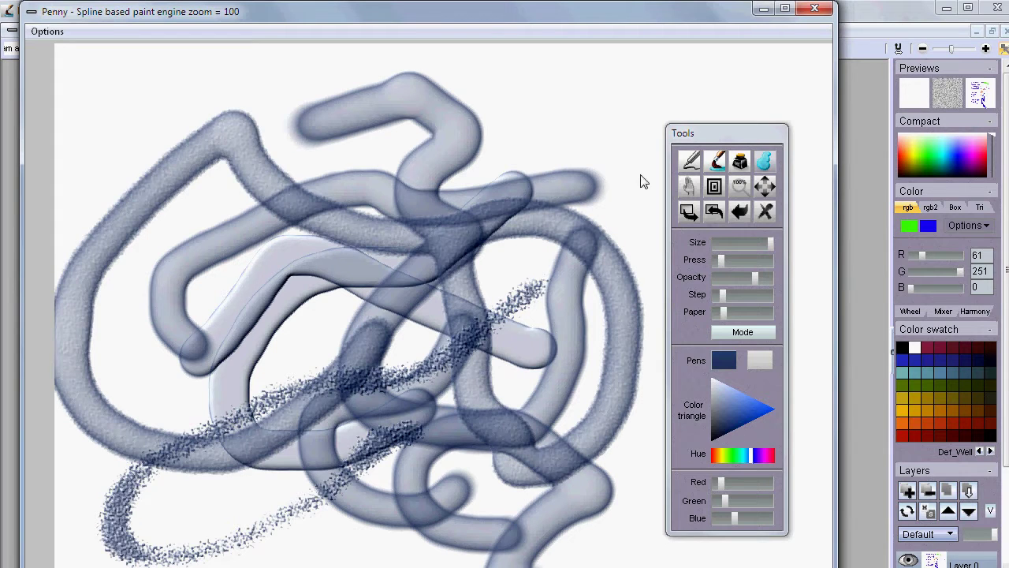
Clear the canvas and paint a broad textured blue wash with a darker winding stroke layered over it
{"action": "left_click", "coordinate": [765, 211]}
{"action": "mouse_move", "coordinate": [544, 112]}
{"action": "left_mouse_down"}
{"action": "mouse_move", "coordinate": [445, 283]}
{"action": "mouse_move", "coordinate": [251, 437]}
{"action": "left_mouse_up"}
{"action": "left_click_drag", "start_coordinate": [268, 383], "coordinate": [272, 340]}
{"action": "mouse_move", "coordinate": [228, 161]}
{"action": "left_mouse_down"}
{"action": "mouse_move", "coordinate": [318, 151]}
{"action": "mouse_move", "coordinate": [314, 174]}
{"action": "mouse_move", "coordinate": [397, 187]}
{"action": "mouse_move", "coordinate": [408, 162]}
{"action": "mouse_move", "coordinate": [380, 221]}
{"action": "mouse_move", "coordinate": [536, 195]}
{"action": "mouse_move", "coordinate": [553, 243]}
{"action": "mouse_move", "coordinate": [472, 384]}
{"action": "mouse_move", "coordinate": [405, 395]}
{"action": "mouse_move", "coordinate": [499, 268]}
{"action": "mouse_move", "coordinate": [467, 388]}
{"action": "mouse_move", "coordinate": [446, 314]}
{"action": "mouse_move", "coordinate": [337, 347]}
{"action": "mouse_move", "coordinate": [375, 331]}
{"action": "mouse_move", "coordinate": [499, 376]}
{"action": "mouse_move", "coordinate": [471, 399]}
{"action": "mouse_move", "coordinate": [350, 445]}
{"action": "mouse_move", "coordinate": [511, 481]}
{"action": "mouse_move", "coordinate": [359, 400]}
{"action": "mouse_move", "coordinate": [445, 420]}
{"action": "mouse_move", "coordinate": [296, 313]}
{"action": "mouse_move", "coordinate": [504, 269]}
{"action": "mouse_move", "coordinate": [377, 258]}
{"action": "mouse_move", "coordinate": [433, 199]}
{"action": "mouse_move", "coordinate": [305, 95]}
{"action": "mouse_move", "coordinate": [409, 142]}
{"action": "mouse_move", "coordinate": [262, 135]}
{"action": "mouse_move", "coordinate": [524, 138]}
{"action": "mouse_move", "coordinate": [620, 152]}
{"action": "mouse_move", "coordinate": [485, 193]}
{"action": "mouse_move", "coordinate": [642, 172]}
{"action": "mouse_move", "coordinate": [606, 273]}
{"action": "mouse_move", "coordinate": [471, 304]}
{"action": "mouse_move", "coordinate": [635, 317]}
{"action": "mouse_move", "coordinate": [501, 211]}
{"action": "mouse_move", "coordinate": [533, 268]}
{"action": "left_mouse_up"}
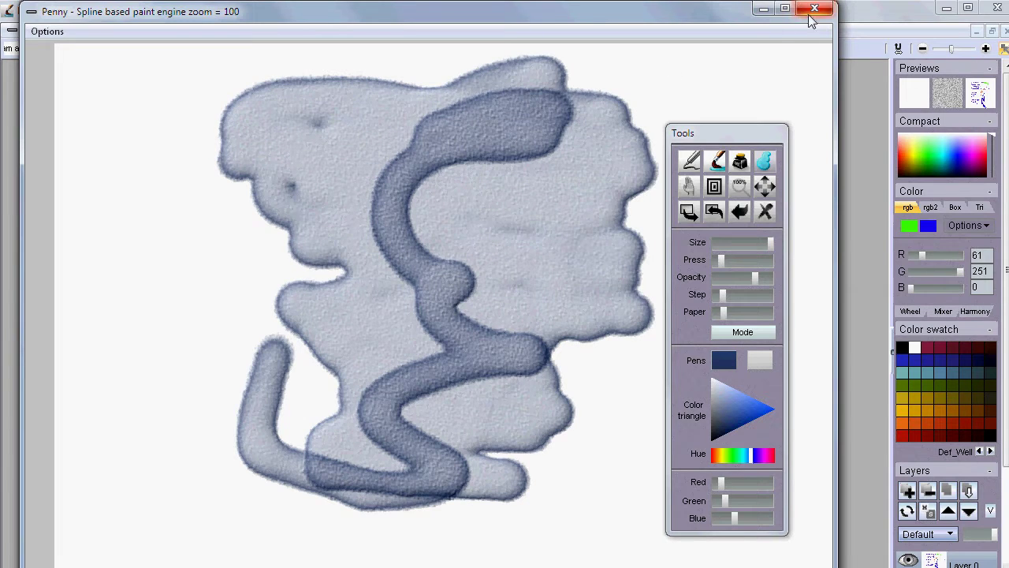
Move the Penny window aside and store the main brush list image as a thumbnail near the canvas's lower-left corner
{"action": "left_click_drag", "start_coordinate": [734, 127], "coordinate": [730, 78]}
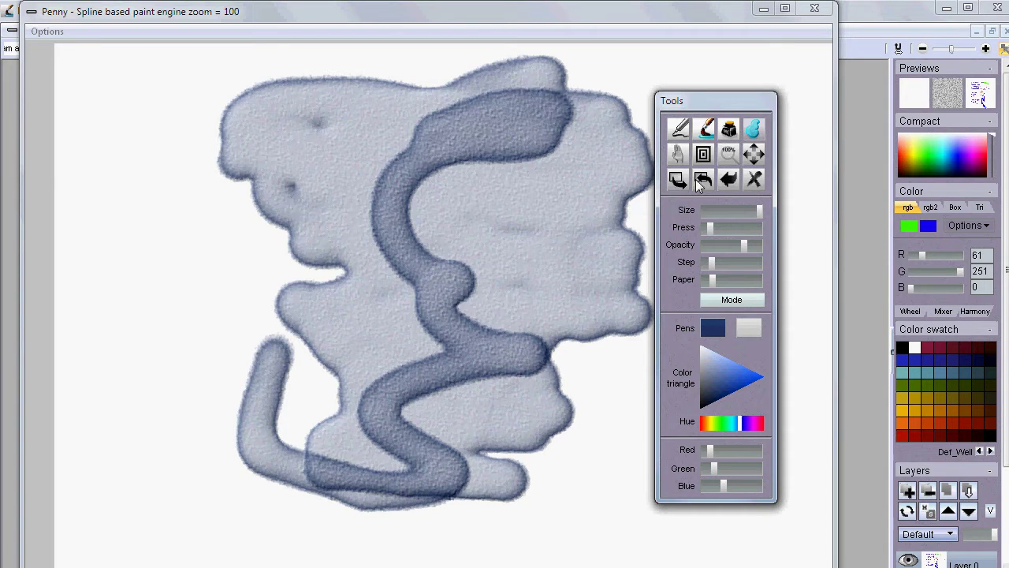
{"action": "left_click_drag", "start_coordinate": [272, 17], "coordinate": [652, 563]}
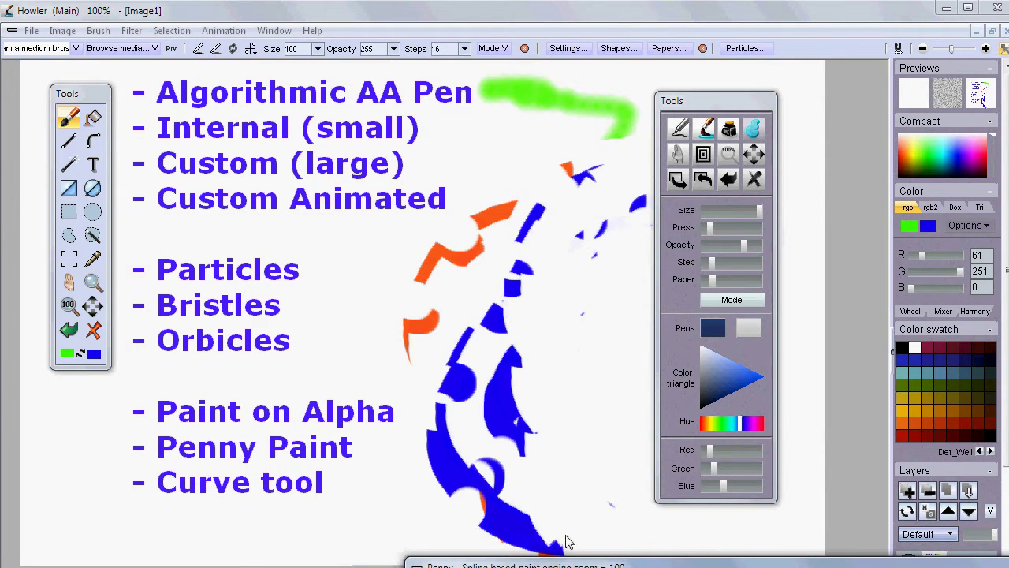
{"action": "left_click_drag", "start_coordinate": [607, 564], "coordinate": [528, 411]}
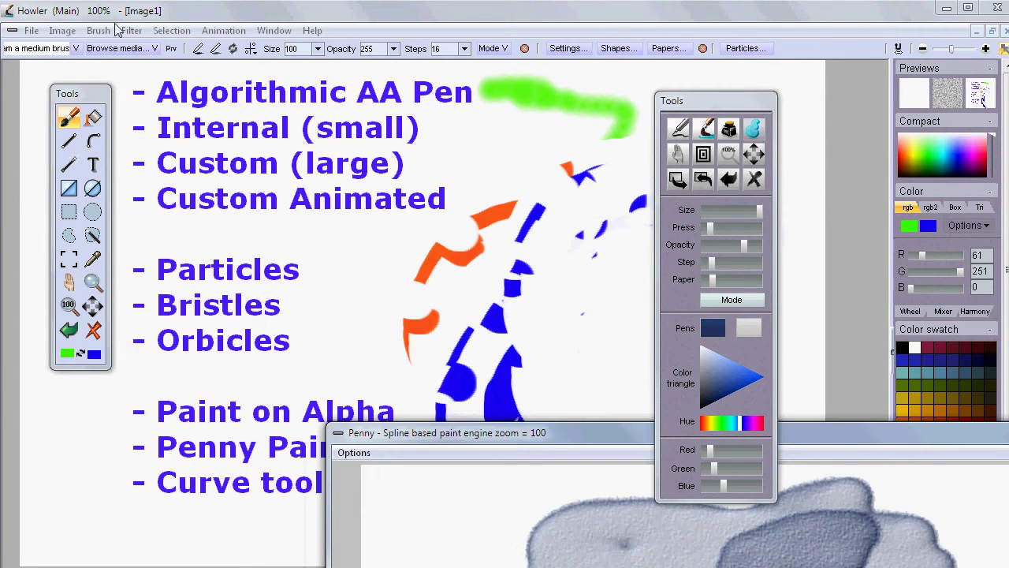
{"action": "left_click", "coordinate": [61, 35]}
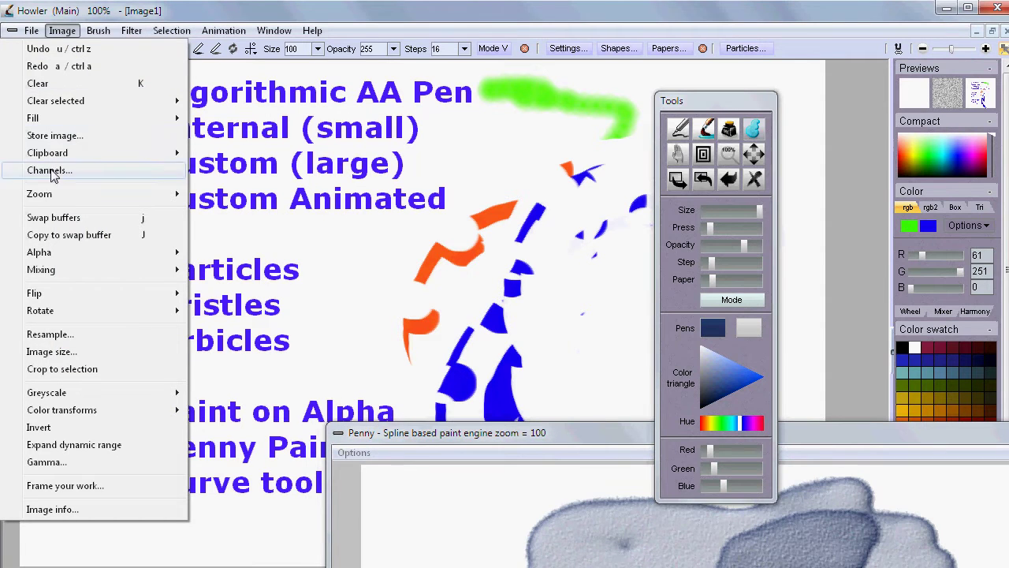
{"action": "left_click", "coordinate": [55, 135]}
{"action": "left_click_drag", "start_coordinate": [115, 111], "coordinate": [65, 407]}
Transfer the Penny painting to the main image, then restore the stored brush list from its thumbnail
{"action": "mouse_move", "coordinate": [528, 432]}
{"action": "left_mouse_down"}
{"action": "mouse_move", "coordinate": [467, 304]}
{"action": "mouse_move", "coordinate": [225, 39]}
{"action": "mouse_move", "coordinate": [210, 44]}
{"action": "left_mouse_up"}
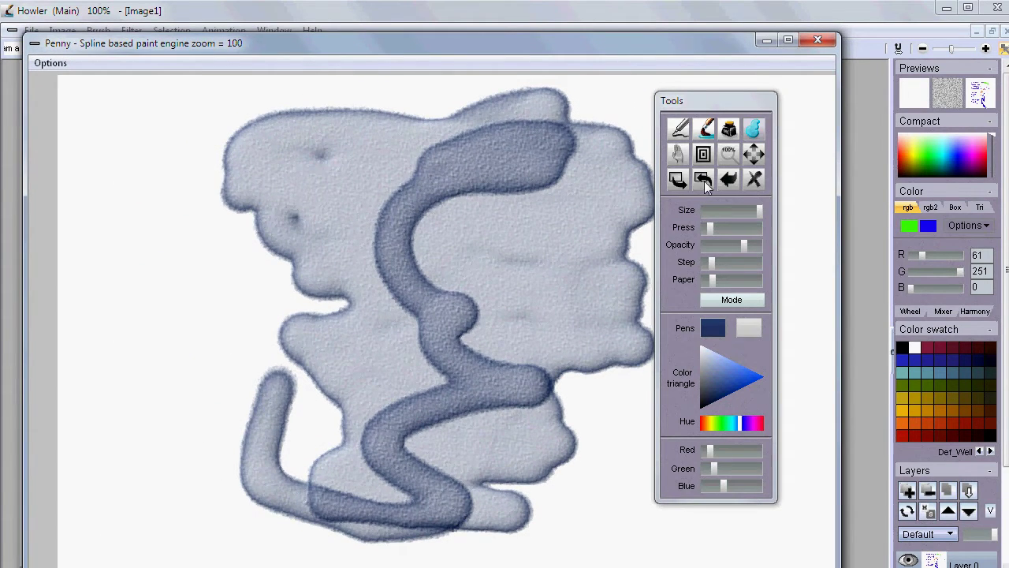
{"action": "left_click", "coordinate": [704, 181]}
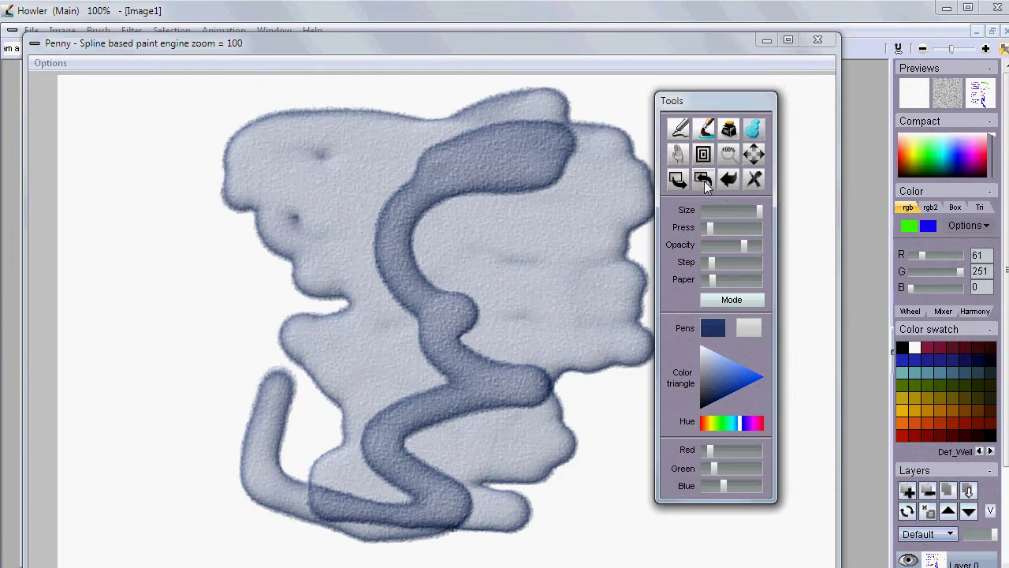
{"action": "left_click_drag", "start_coordinate": [368, 52], "coordinate": [910, 501]}
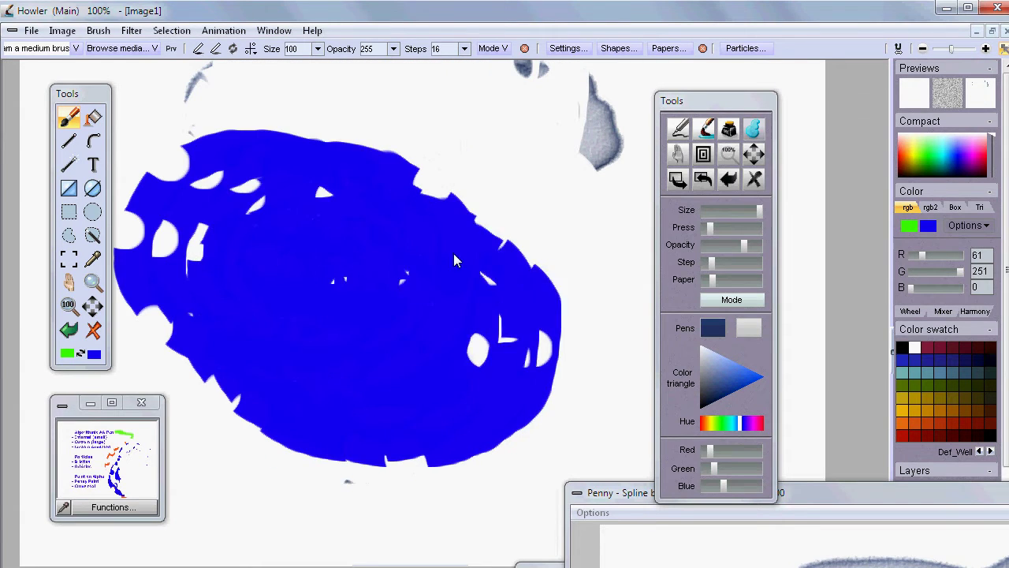
{"action": "left_click", "coordinate": [111, 444]}
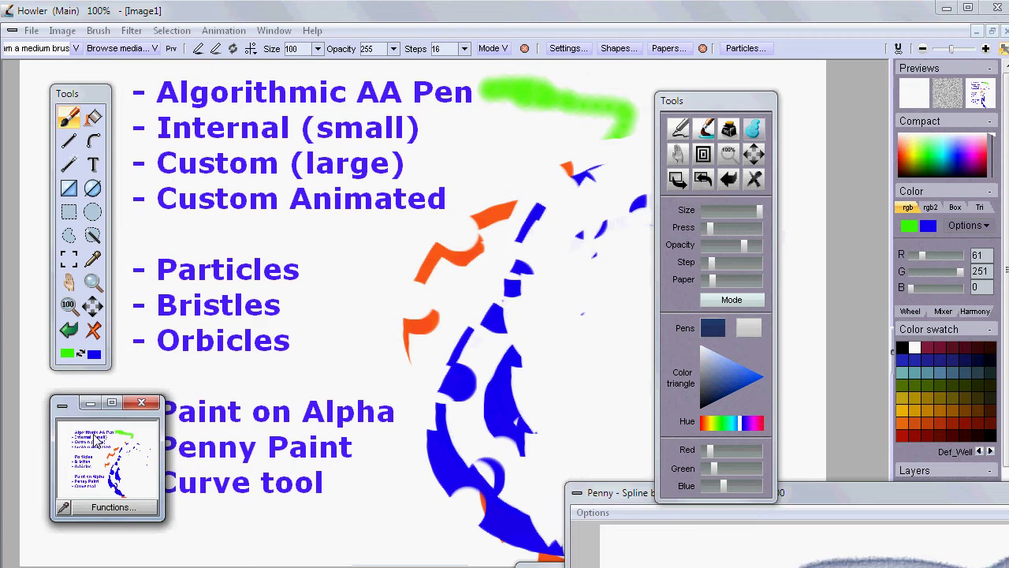
{"action": "left_click_drag", "start_coordinate": [74, 411], "coordinate": [49, 434]}
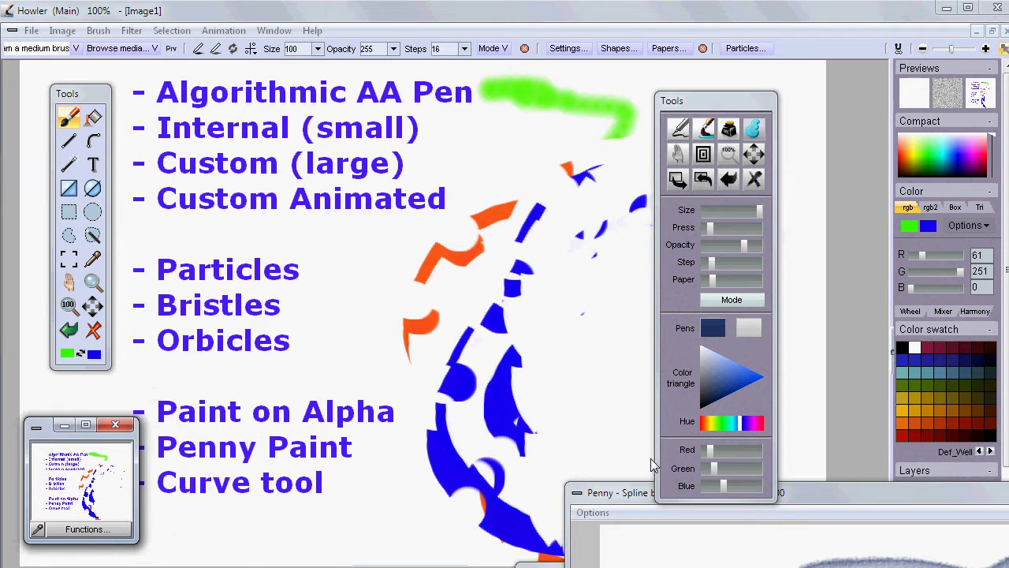
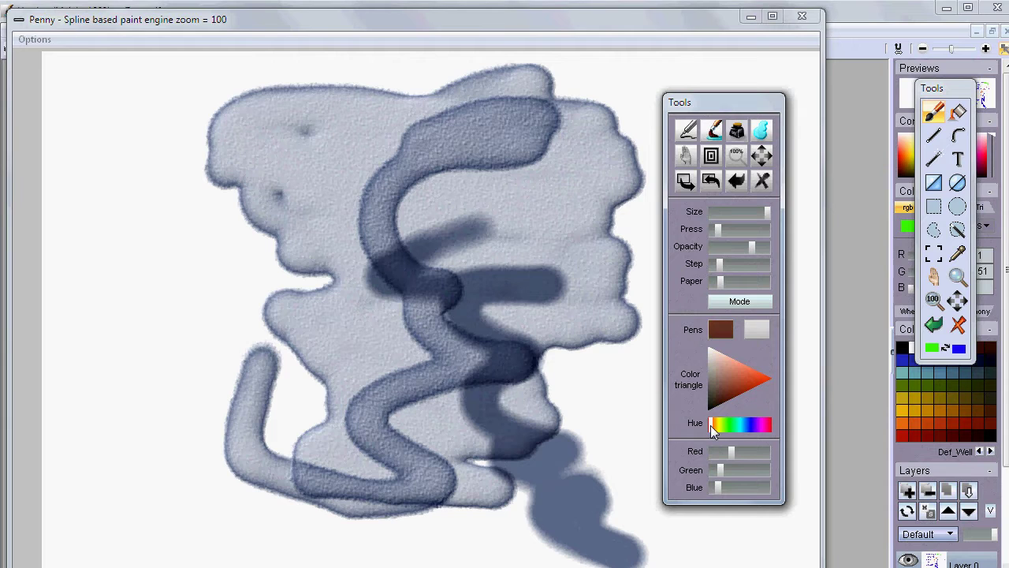
Paint broad brown strokes over the blue Penny painting and close Penny with the painting placed in the main image
{"action": "mouse_move", "coordinate": [592, 280]}
{"action": "left_mouse_down"}
{"action": "mouse_move", "coordinate": [425, 342]}
{"action": "mouse_move", "coordinate": [324, 355]}
{"action": "mouse_move", "coordinate": [198, 339]}
{"action": "mouse_move", "coordinate": [279, 498]}
{"action": "mouse_move", "coordinate": [239, 286]}
{"action": "mouse_move", "coordinate": [391, 236]}
{"action": "left_mouse_up"}
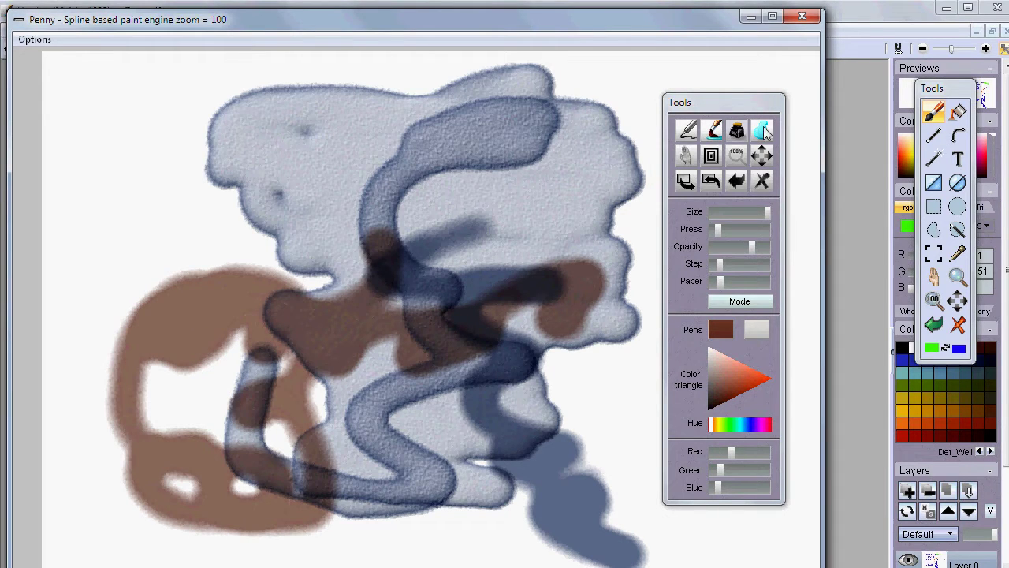
{"action": "mouse_move", "coordinate": [327, 136]}
{"action": "left_mouse_down"}
{"action": "mouse_move", "coordinate": [286, 231]}
{"action": "mouse_move", "coordinate": [410, 207]}
{"action": "mouse_move", "coordinate": [476, 213]}
{"action": "left_mouse_up"}
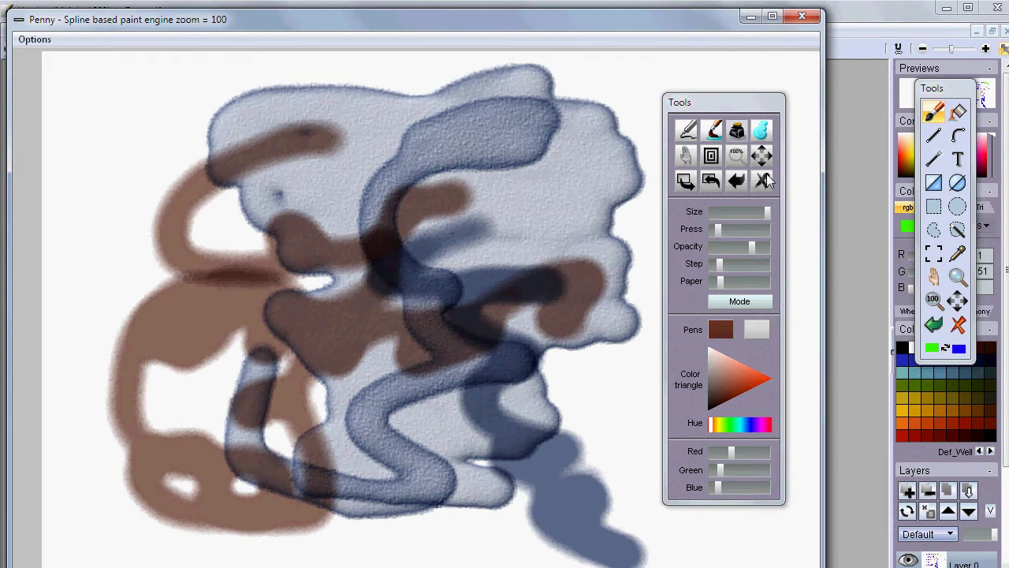
{"action": "left_click_drag", "start_coordinate": [736, 97], "coordinate": [938, 195]}
{"action": "left_click_drag", "start_coordinate": [730, 19], "coordinate": [663, 338]}
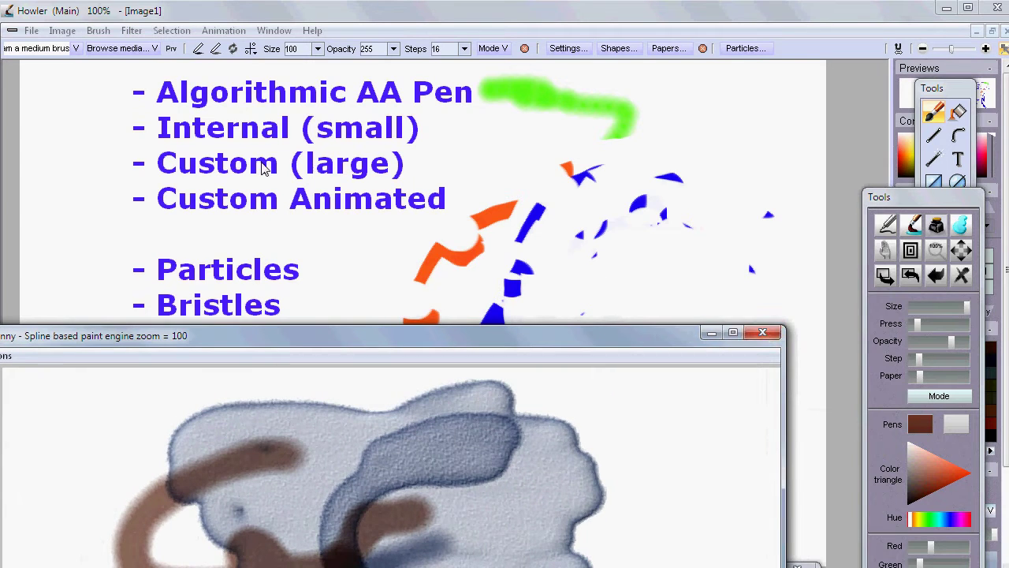
{"action": "left_click", "coordinate": [771, 332]}
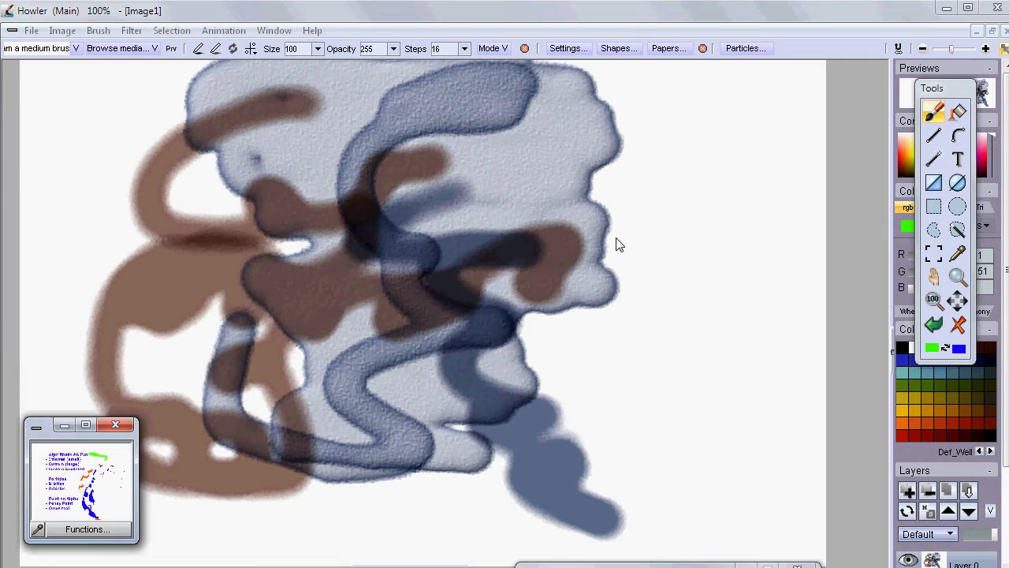
Store the finished painting as a second thumbnail and restore the brush list image from the first one
{"action": "left_click", "coordinate": [63, 32]}
{"action": "left_click", "coordinate": [67, 135]}
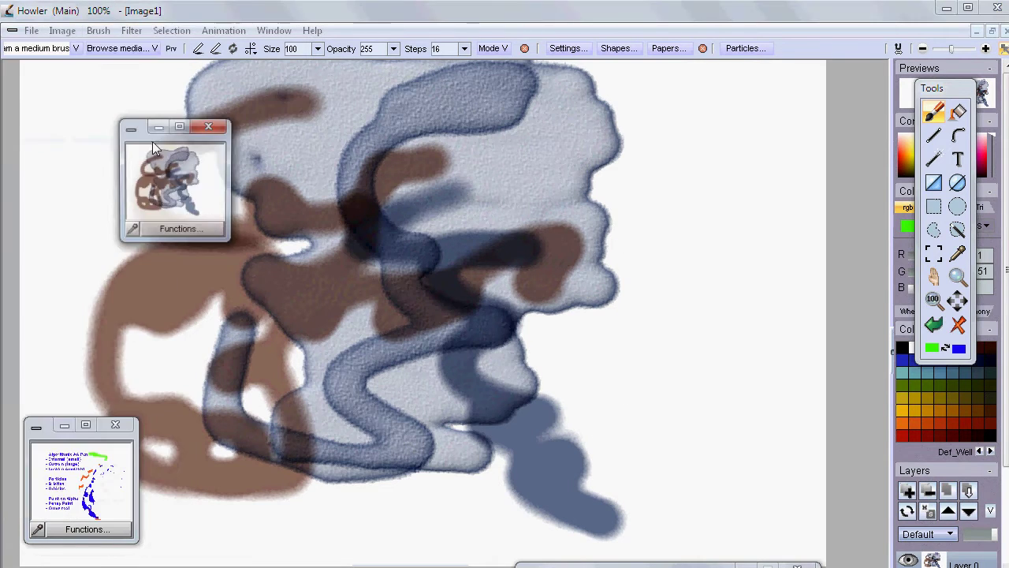
{"action": "left_click_drag", "start_coordinate": [142, 135], "coordinate": [183, 430]}
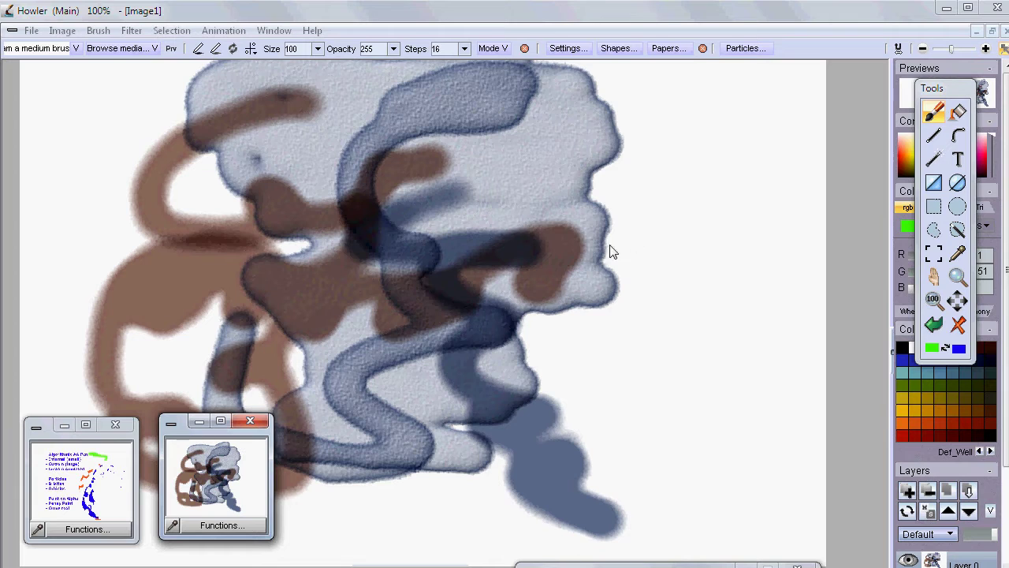
{"action": "left_click_drag", "start_coordinate": [931, 87], "coordinate": [873, 112]}
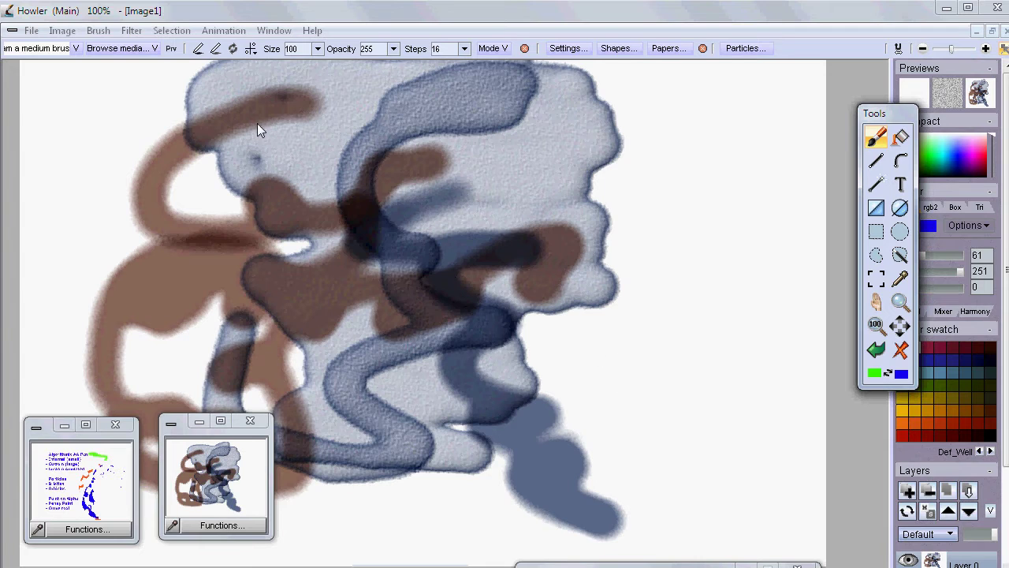
{"action": "left_click", "coordinate": [77, 485]}
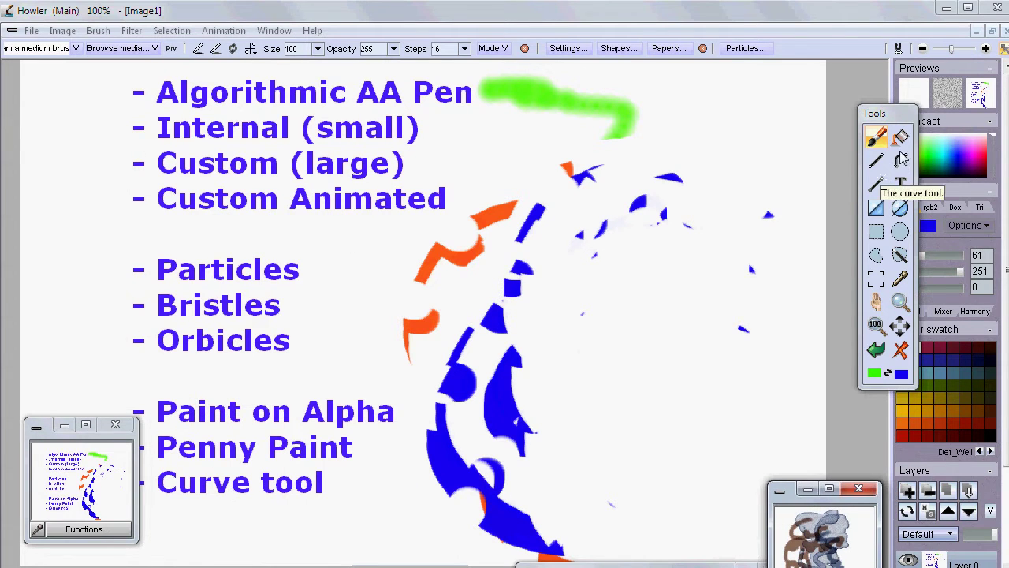
Select the Curve tool, set the secondary colour to white and the primary to pale blue, and clear the canvas to white
{"action": "left_click_drag", "start_coordinate": [879, 113], "coordinate": [819, 94]}
{"action": "left_click", "coordinate": [841, 146]}
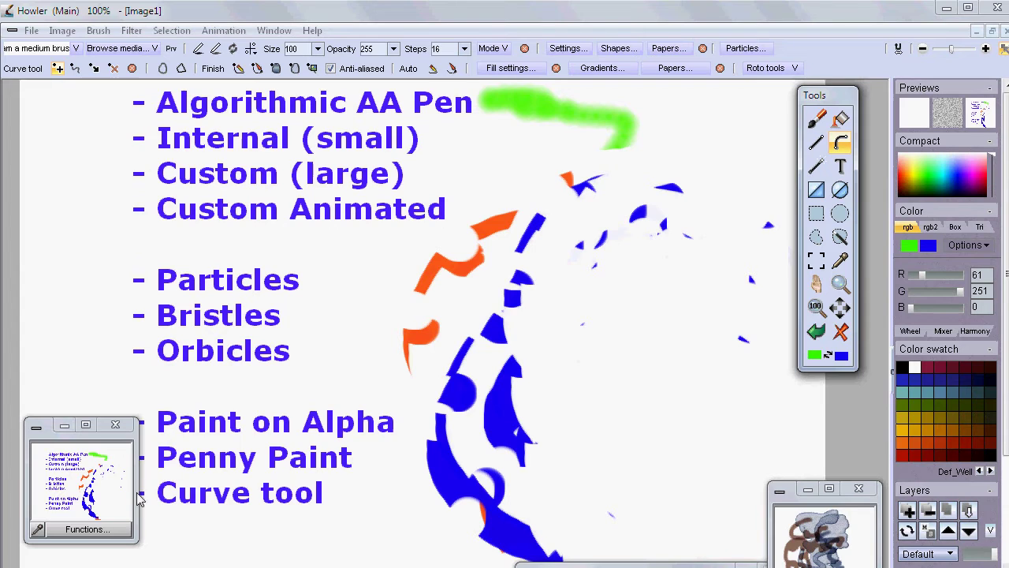
{"action": "left_click", "coordinate": [840, 332]}
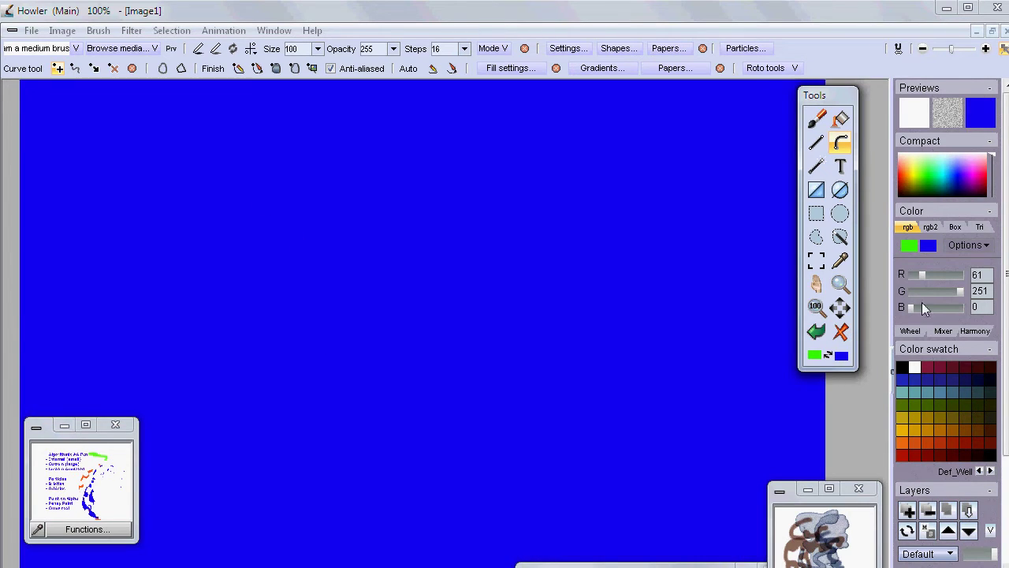
{"action": "right_click", "coordinate": [916, 166]}
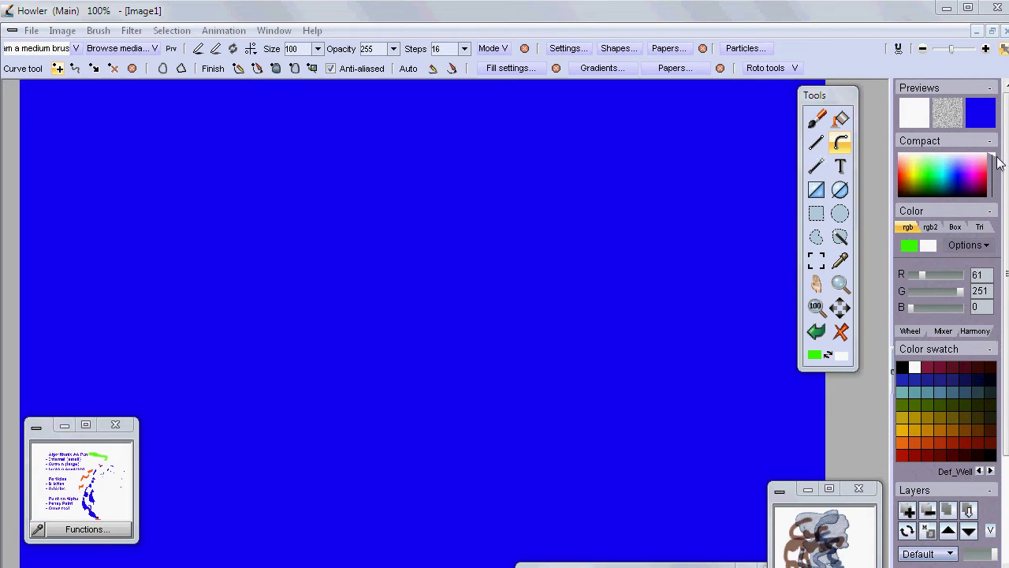
{"action": "left_click", "coordinate": [958, 153]}
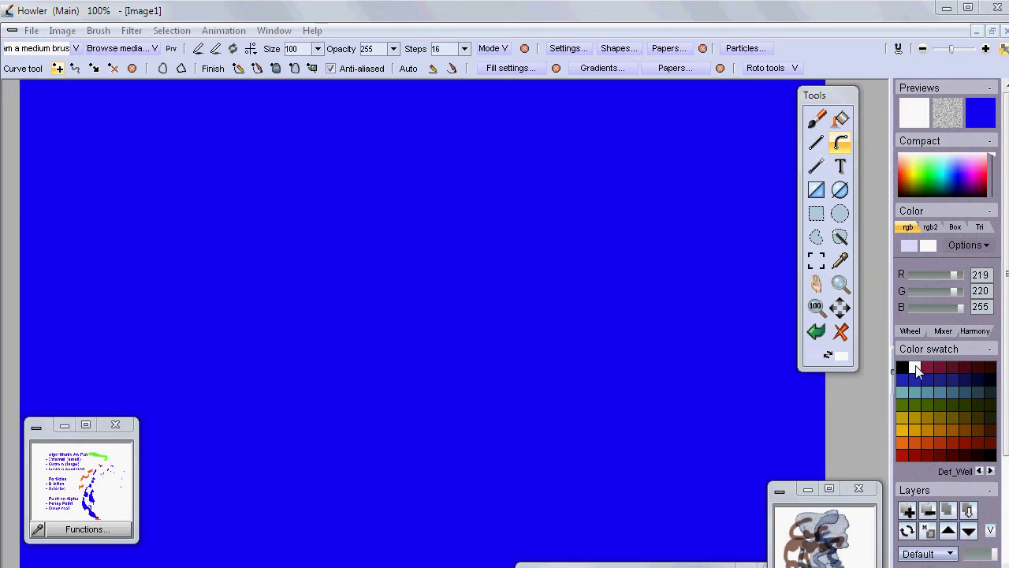
{"action": "left_click", "coordinate": [843, 331]}
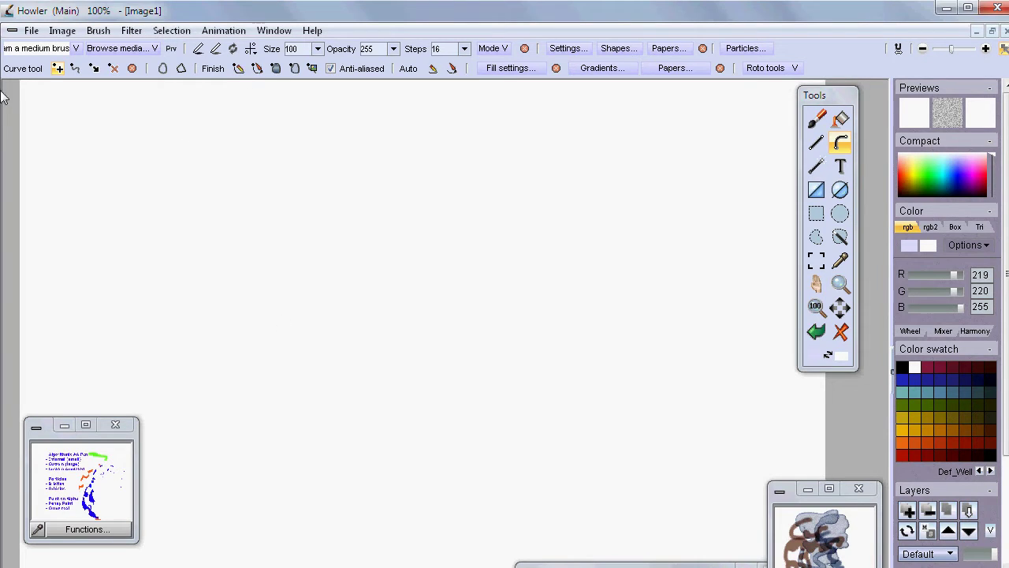
Place the points of an open nine-point curve across the canvas and switch it to straight polygon segments
{"action": "left_click", "coordinate": [261, 149]}
{"action": "left_click", "coordinate": [425, 207]}
{"action": "left_click", "coordinate": [419, 324]}
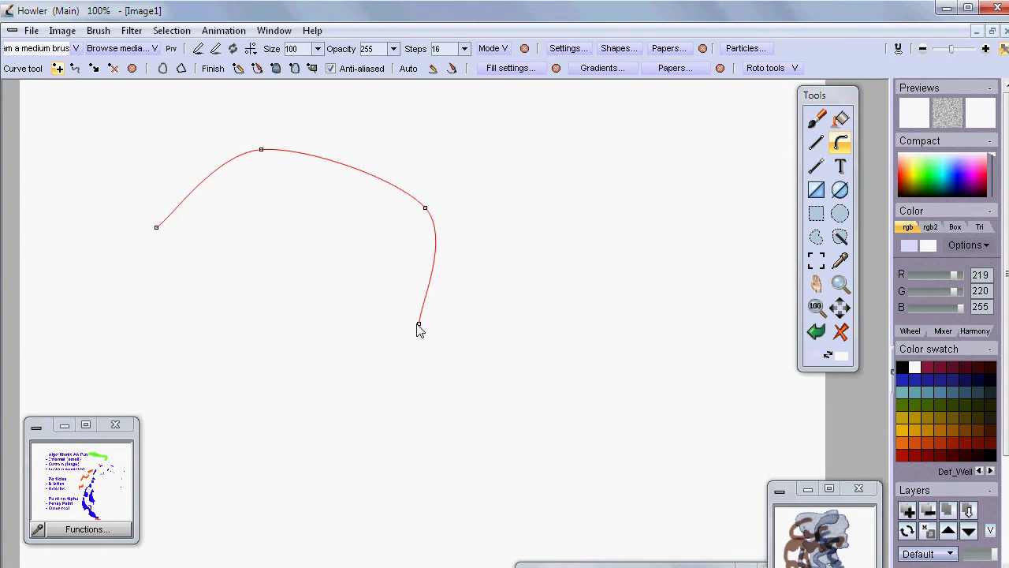
{"action": "left_click", "coordinate": [593, 345]}
{"action": "left_click", "coordinate": [568, 443]}
{"action": "left_click", "coordinate": [293, 474]}
{"action": "left_click", "coordinate": [250, 332]}
{"action": "left_click", "coordinate": [149, 318]}
{"action": "left_click", "coordinate": [181, 69]}
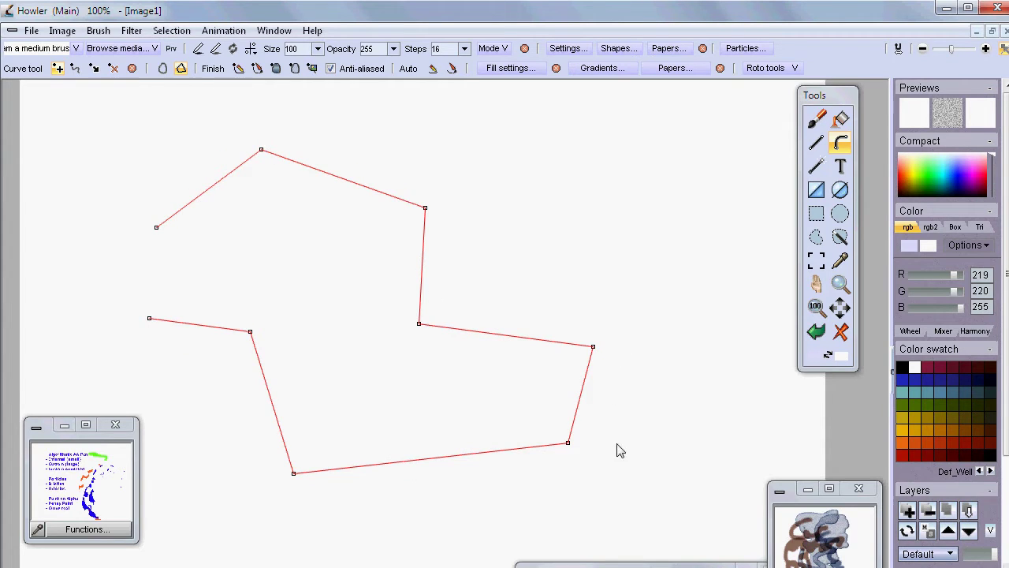
Paint a thick sample stroke across the blank canvas with the multicoloured custom brush and clear the canvas
{"action": "left_click", "coordinate": [817, 119]}
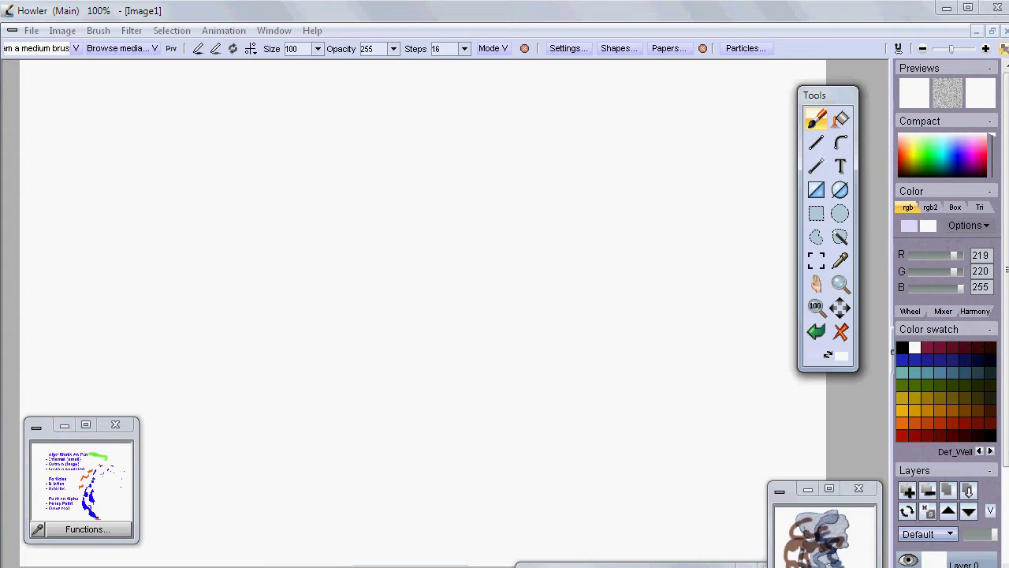
{"action": "left_click", "coordinate": [471, 419]}
{"action": "left_click_drag", "start_coordinate": [190, 323], "coordinate": [599, 272]}
{"action": "left_click", "coordinate": [710, 370]}
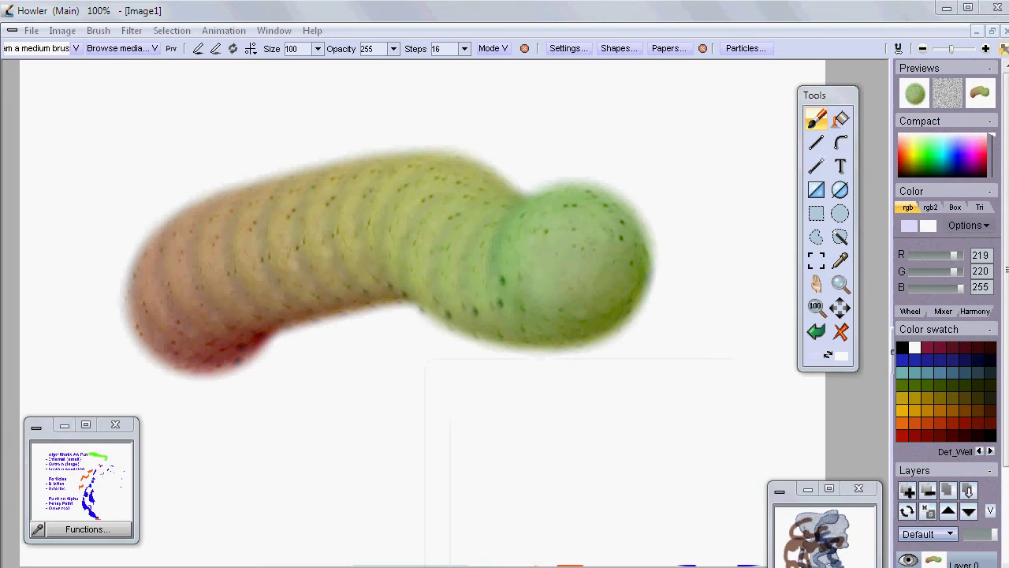
{"action": "left_click", "coordinate": [841, 333]}
Return to the Curve tool and stroke the nine-point segmented path with the current custom brush
{"action": "left_click", "coordinate": [840, 143]}
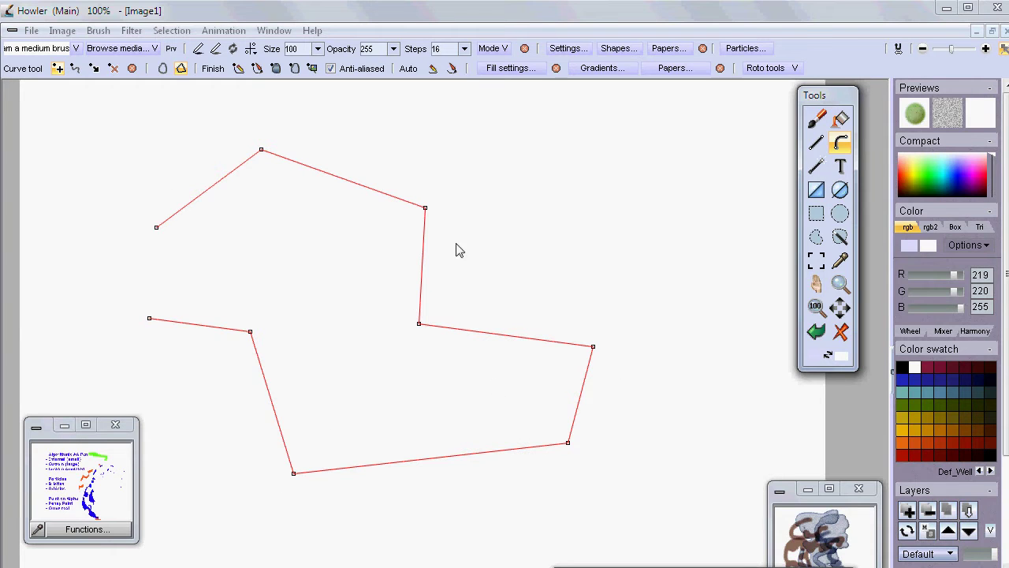
{"action": "left_click", "coordinate": [243, 68]}
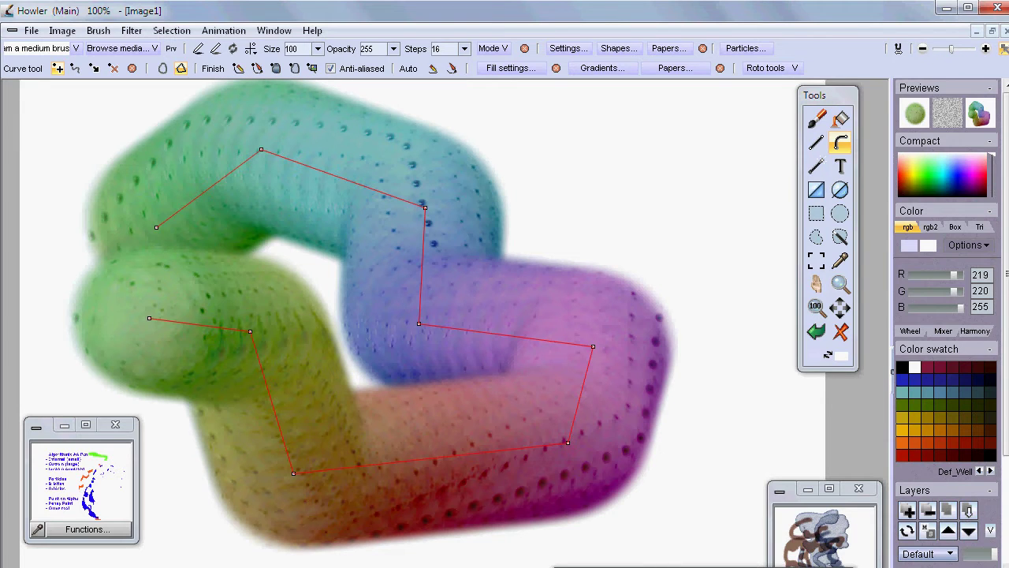
Set the custom brush's scale to 40 and its hue to 116 in the brush buffer, keeping the buffer window off the artwork
{"action": "key", "text": "b"}
{"action": "left_click", "coordinate": [602, 306]}
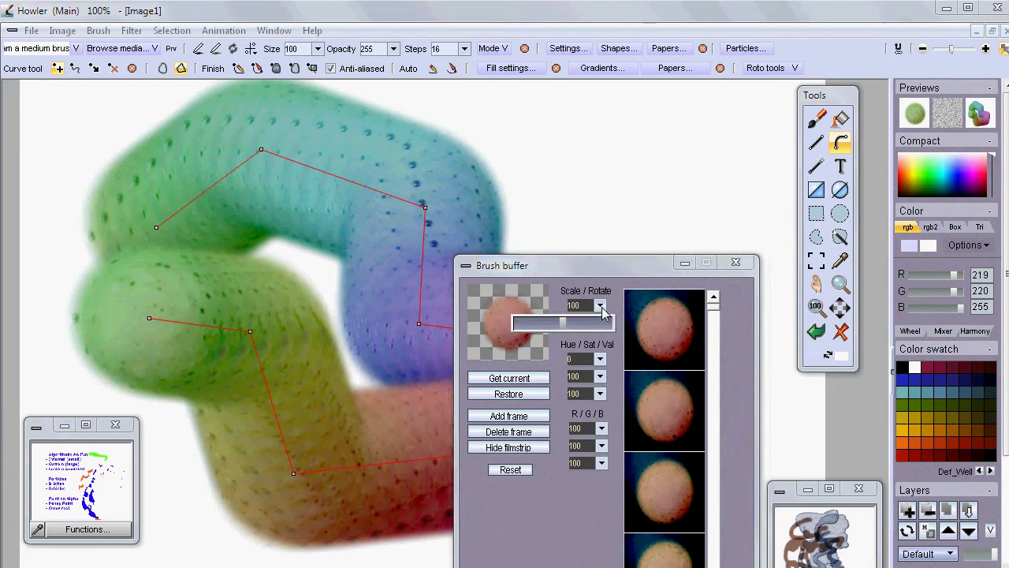
{"action": "left_click", "coordinate": [535, 324]}
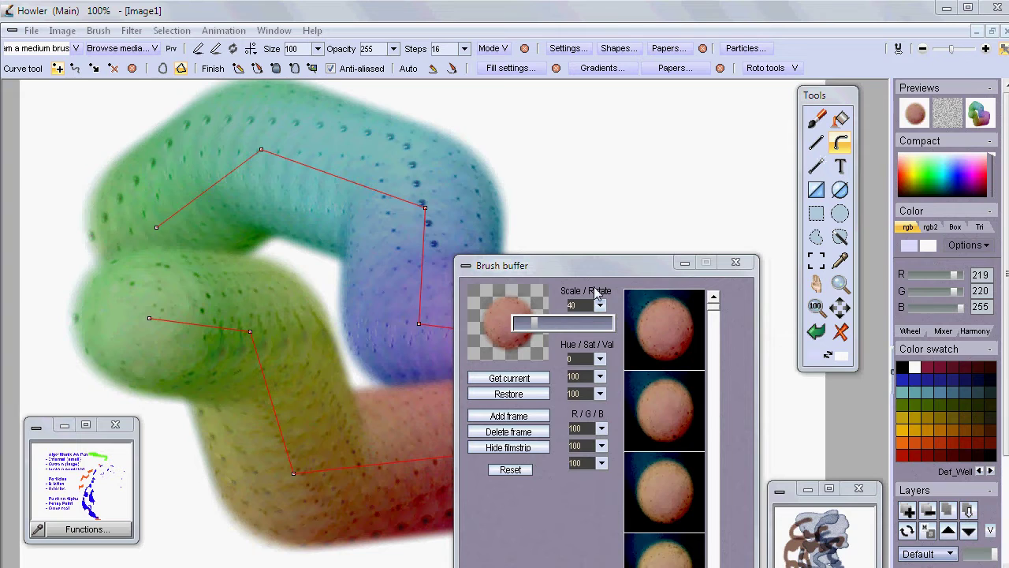
{"action": "left_click_drag", "start_coordinate": [600, 269], "coordinate": [499, 215]}
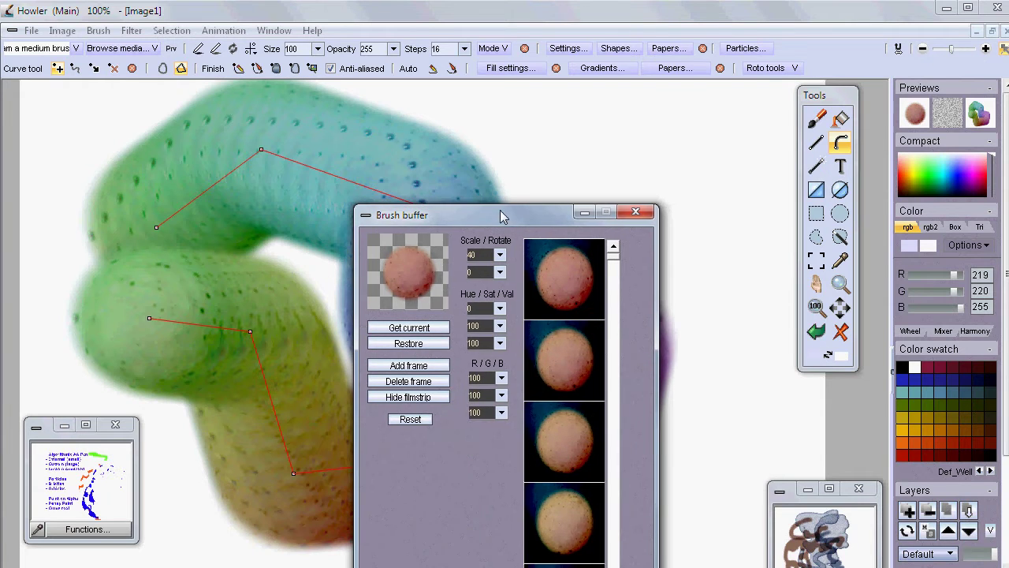
{"action": "left_click", "coordinate": [501, 308]}
{"action": "mouse_move", "coordinate": [491, 325]}
{"action": "left_mouse_down"}
{"action": "mouse_move", "coordinate": [465, 328]}
{"action": "mouse_move", "coordinate": [503, 330]}
{"action": "left_mouse_up"}
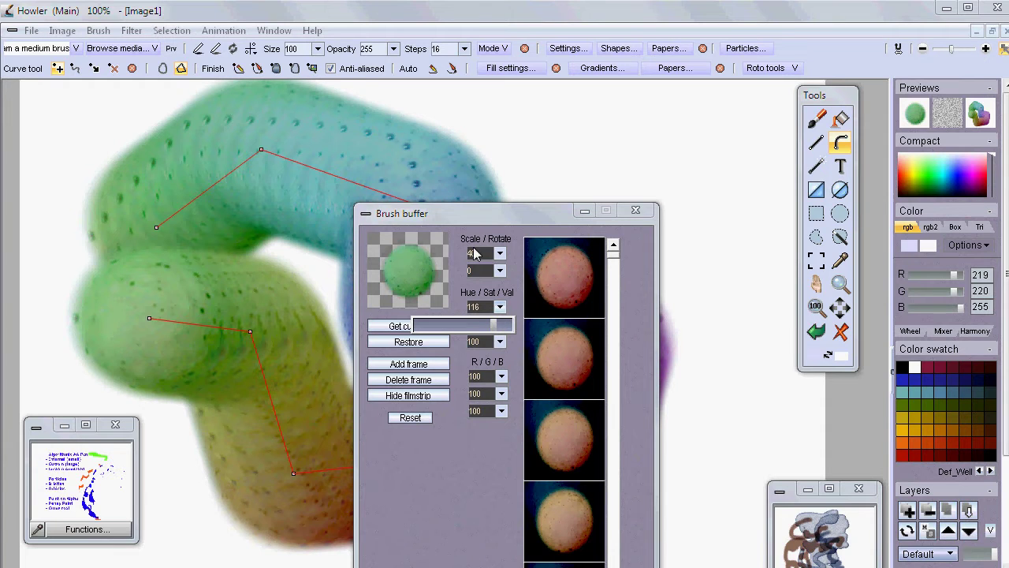
{"action": "left_click_drag", "start_coordinate": [503, 216], "coordinate": [665, 496]}
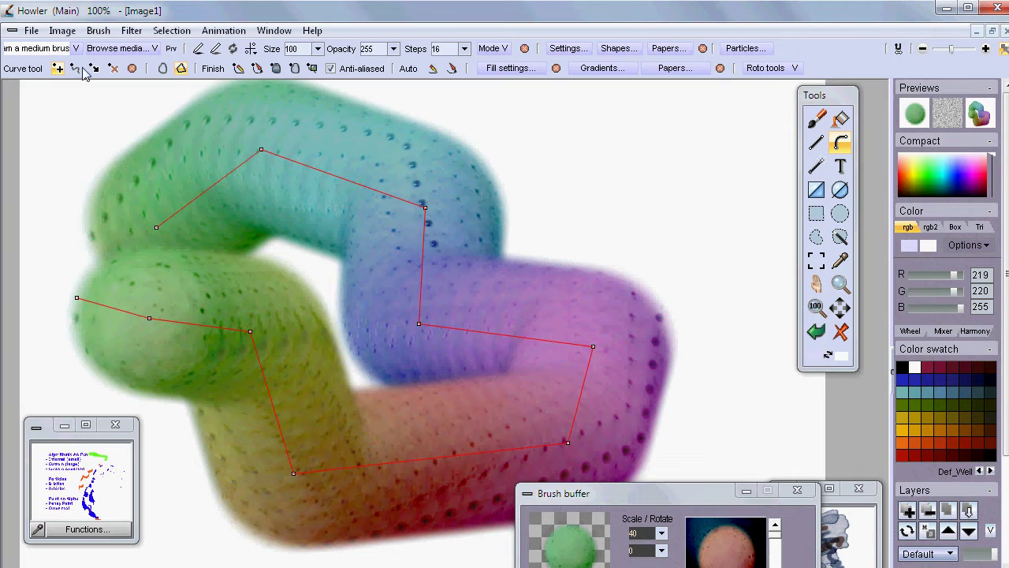
Clear the old curve points and the canvas, and place an open six-point path around the canvas
{"action": "left_click", "coordinate": [132, 69]}
{"action": "left_click", "coordinate": [840, 332]}
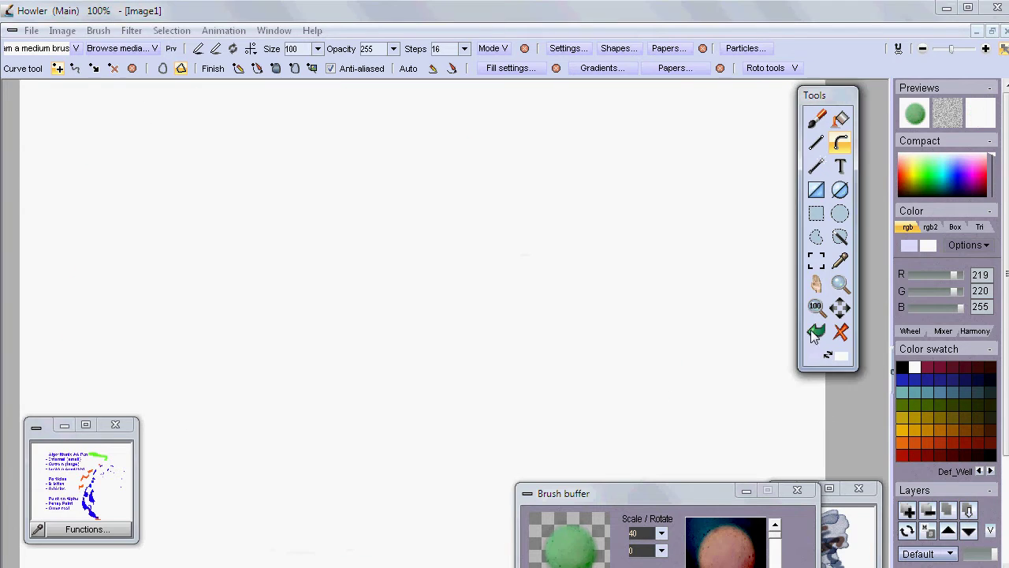
{"action": "left_click", "coordinate": [68, 156]}
{"action": "left_click", "coordinate": [664, 127]}
{"action": "left_click", "coordinate": [678, 276]}
{"action": "left_click", "coordinate": [426, 429]}
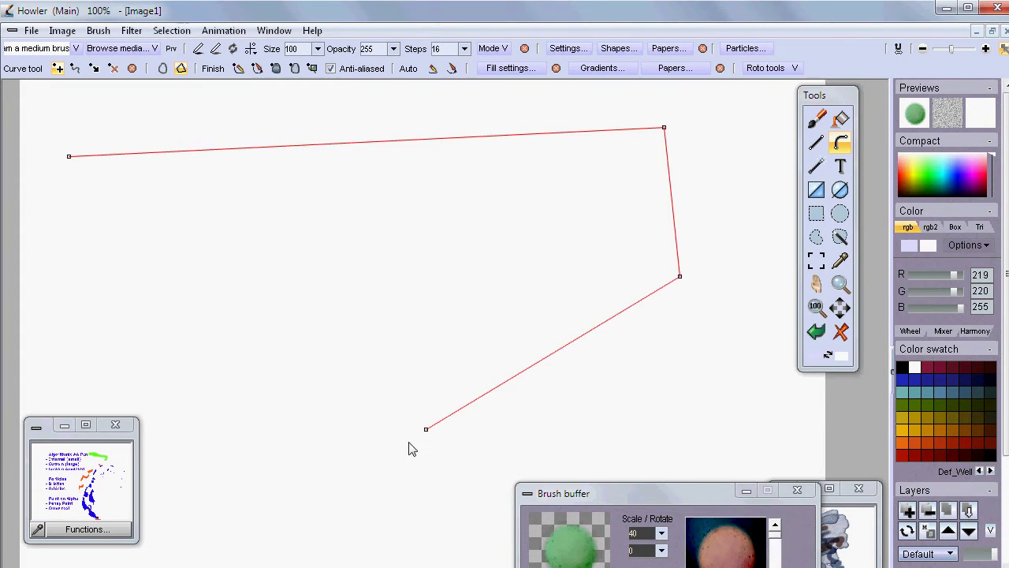
{"action": "left_click", "coordinate": [277, 463]}
{"action": "left_click", "coordinate": [212, 277]}
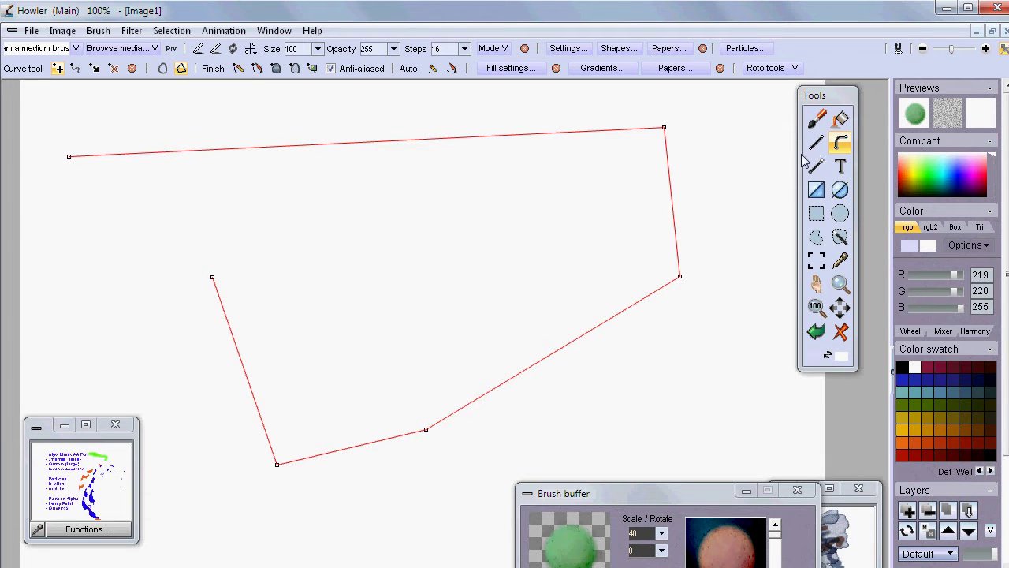
Stroke the six-point path with the smaller custom brush and remove its curve points
{"action": "left_click", "coordinate": [241, 70]}
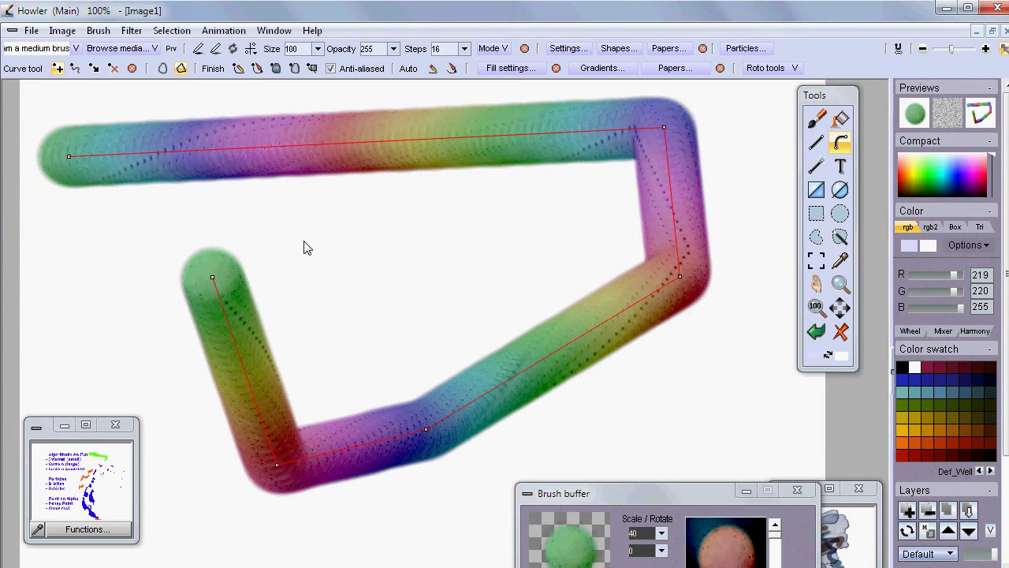
{"action": "left_click", "coordinate": [132, 68]}
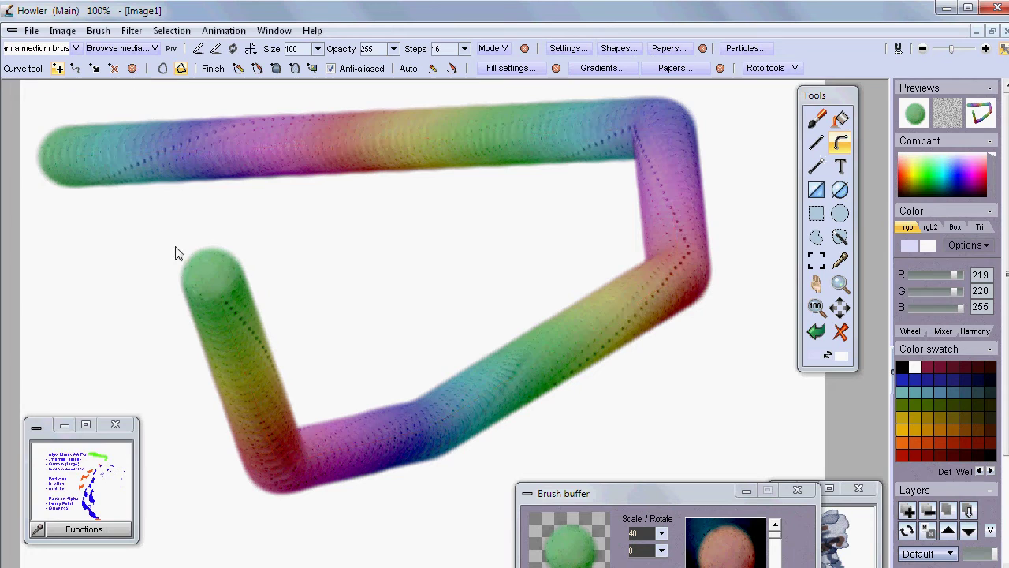
Switch the Curve tool to freehand with automatic brush stroking and draw several overlapping winding curves across the canvas
{"action": "left_click", "coordinate": [75, 68]}
{"action": "mouse_move", "coordinate": [111, 316]}
{"action": "left_mouse_down"}
{"action": "mouse_move", "coordinate": [324, 265]}
{"action": "mouse_move", "coordinate": [477, 351]}
{"action": "mouse_move", "coordinate": [521, 251]}
{"action": "left_mouse_up"}
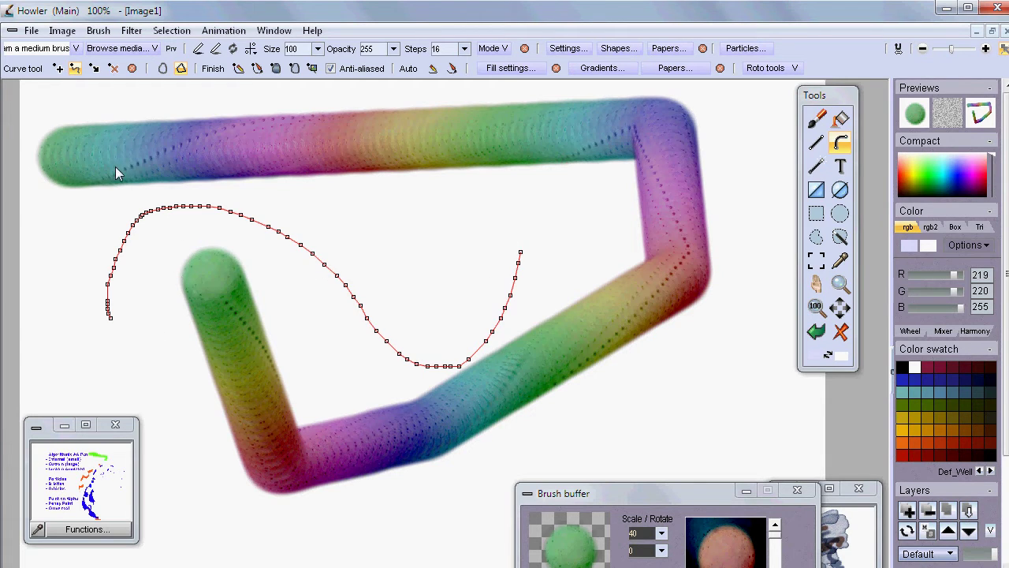
{"action": "left_click", "coordinate": [434, 69]}
{"action": "mouse_move", "coordinate": [189, 481]}
{"action": "left_mouse_down"}
{"action": "mouse_move", "coordinate": [214, 319]}
{"action": "mouse_move", "coordinate": [569, 299]}
{"action": "mouse_move", "coordinate": [571, 218]}
{"action": "left_mouse_up"}
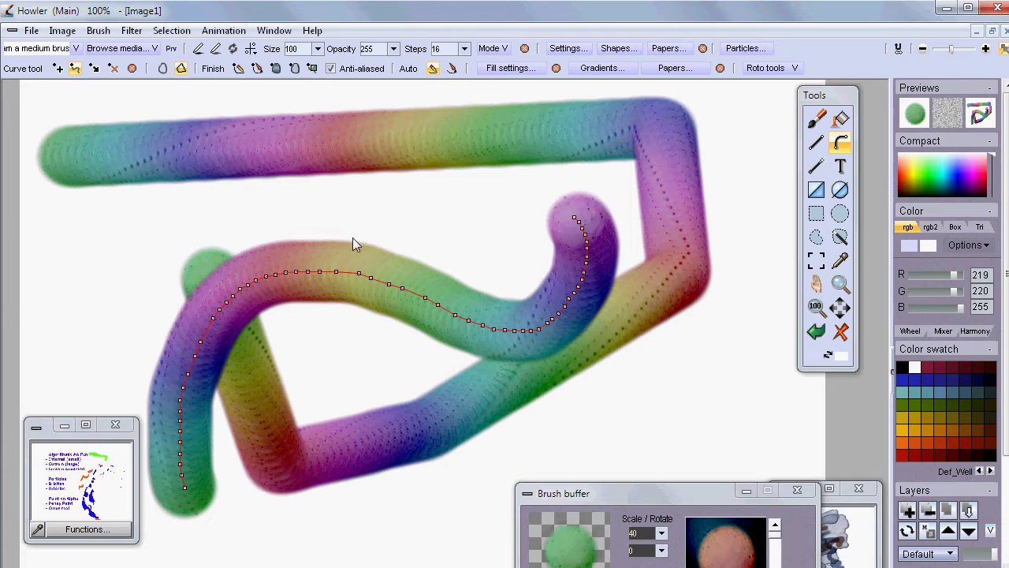
{"action": "left_click_drag", "start_coordinate": [104, 293], "coordinate": [562, 403]}
{"action": "left_click_drag", "start_coordinate": [381, 152], "coordinate": [439, 531]}
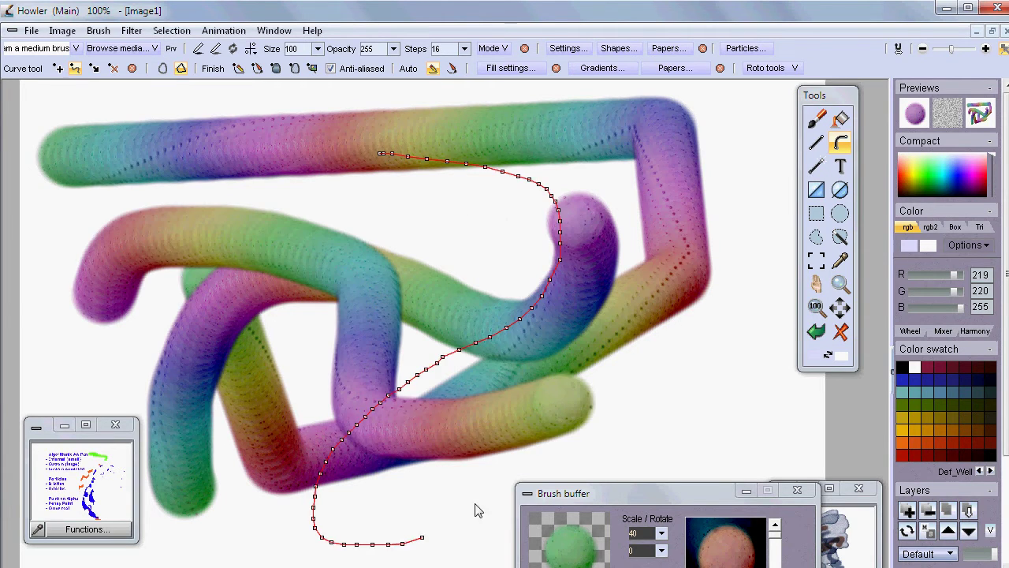
{"action": "left_click_drag", "start_coordinate": [713, 241], "coordinate": [212, 309]}
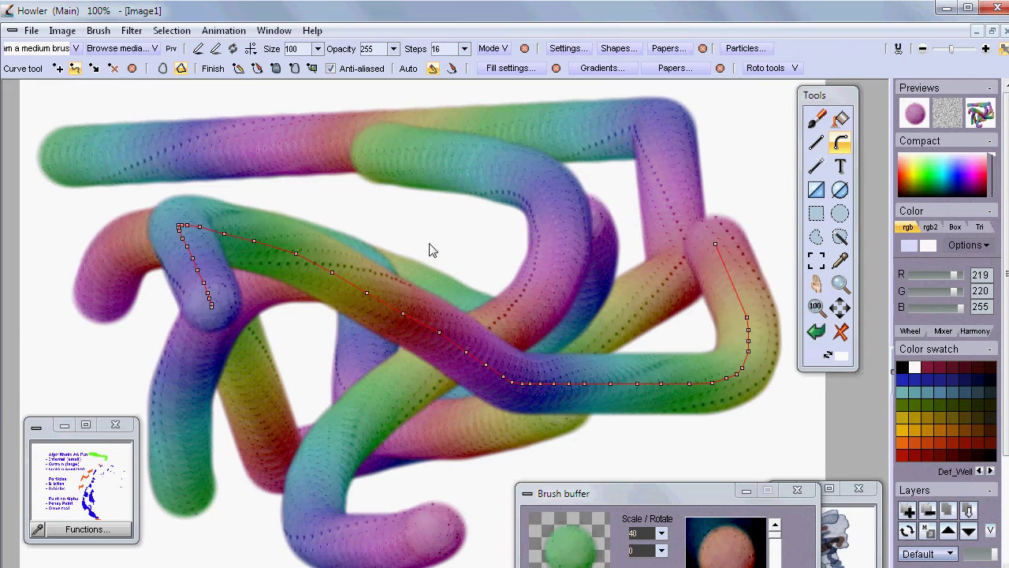
{"action": "left_click_drag", "start_coordinate": [372, 221], "coordinate": [333, 248]}
{"action": "mouse_move", "coordinate": [169, 166]}
{"action": "left_mouse_down"}
{"action": "mouse_move", "coordinate": [139, 411]}
{"action": "mouse_move", "coordinate": [469, 296]}
{"action": "left_mouse_up"}
{"action": "left_click_drag", "start_coordinate": [456, 338], "coordinate": [469, 352]}
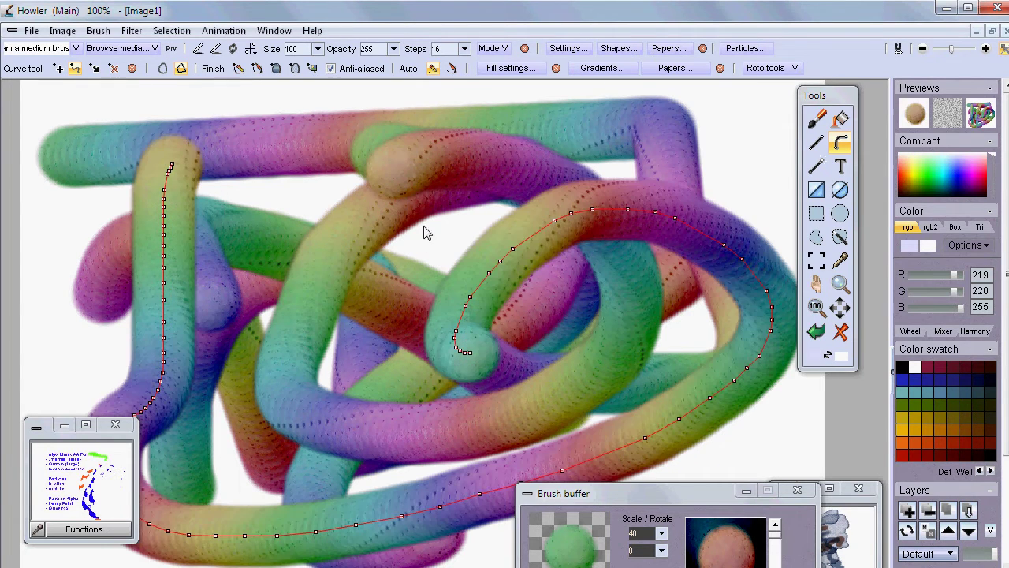
Switch to the other automatic stroke mode, clear the canvas and draw a zigzag freehand curve from upper left to lower right
{"action": "left_click", "coordinate": [453, 69]}
{"action": "left_click", "coordinate": [841, 332]}
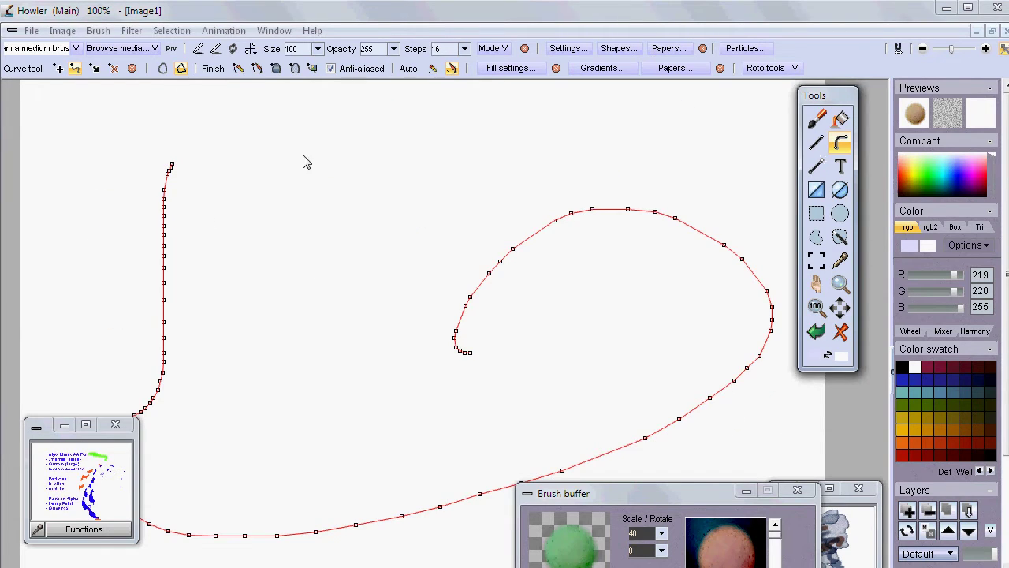
{"action": "mouse_move", "coordinate": [91, 173]}
{"action": "left_mouse_down"}
{"action": "mouse_move", "coordinate": [489, 374]}
{"action": "mouse_move", "coordinate": [754, 412]}
{"action": "left_mouse_up"}
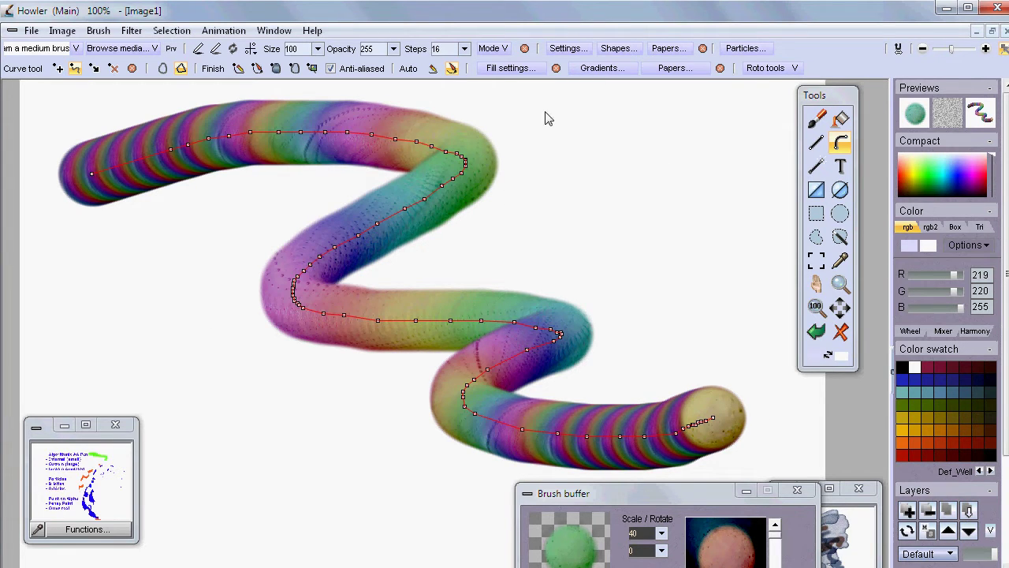
Allow custom brush transforms in the brush settings and draw an S-shaped freehand curve across the zigzag
{"action": "left_click", "coordinate": [568, 48]}
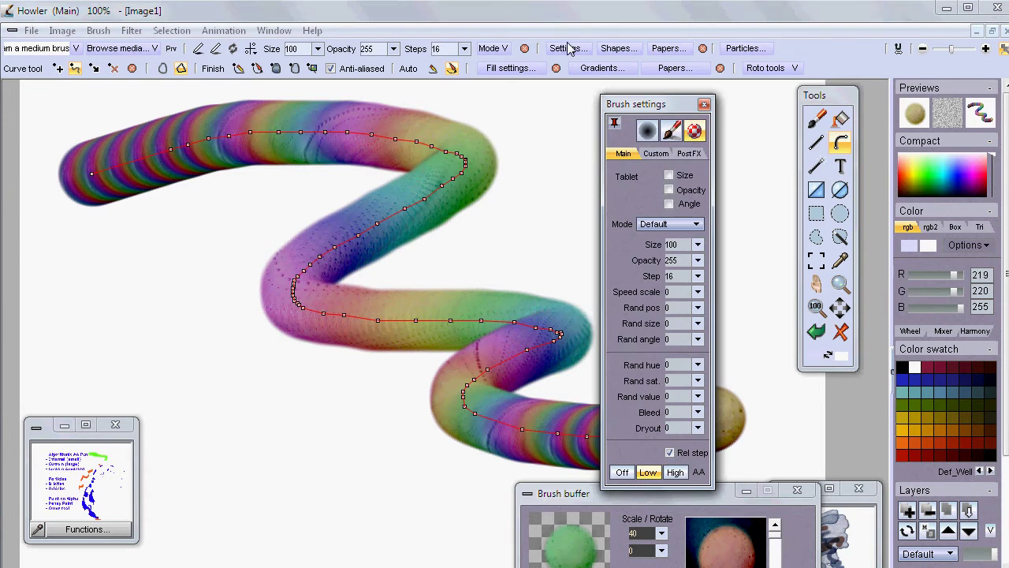
{"action": "left_click", "coordinate": [659, 154]}
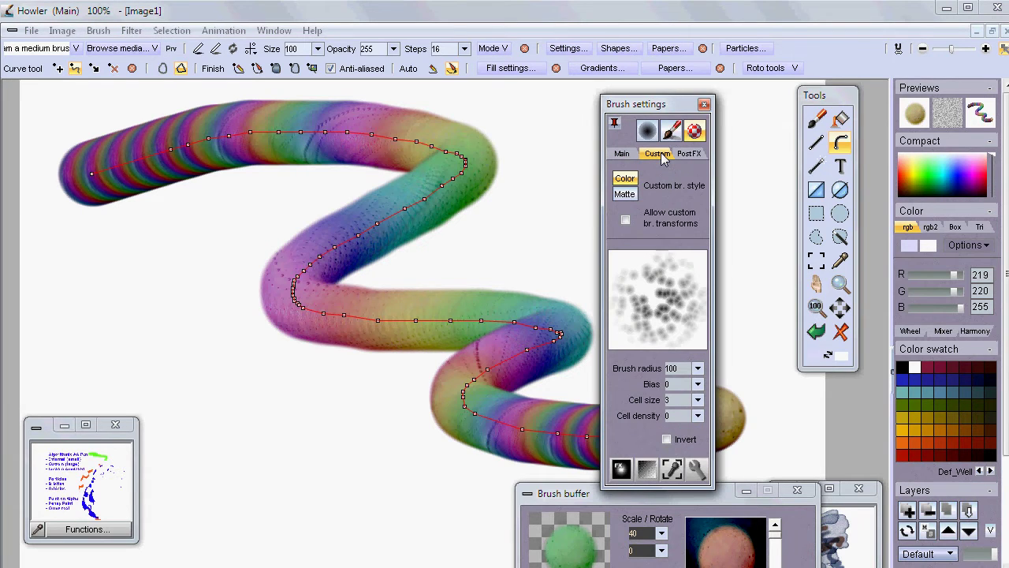
{"action": "left_click", "coordinate": [626, 220]}
{"action": "mouse_move", "coordinate": [666, 110]}
{"action": "left_mouse_down"}
{"action": "mouse_move", "coordinate": [921, 130]}
{"action": "mouse_move", "coordinate": [944, 109]}
{"action": "mouse_move", "coordinate": [931, 104]}
{"action": "left_mouse_up"}
{"action": "mouse_move", "coordinate": [116, 356]}
{"action": "left_mouse_down"}
{"action": "mouse_move", "coordinate": [196, 247]}
{"action": "mouse_move", "coordinate": [604, 156]}
{"action": "left_mouse_up"}
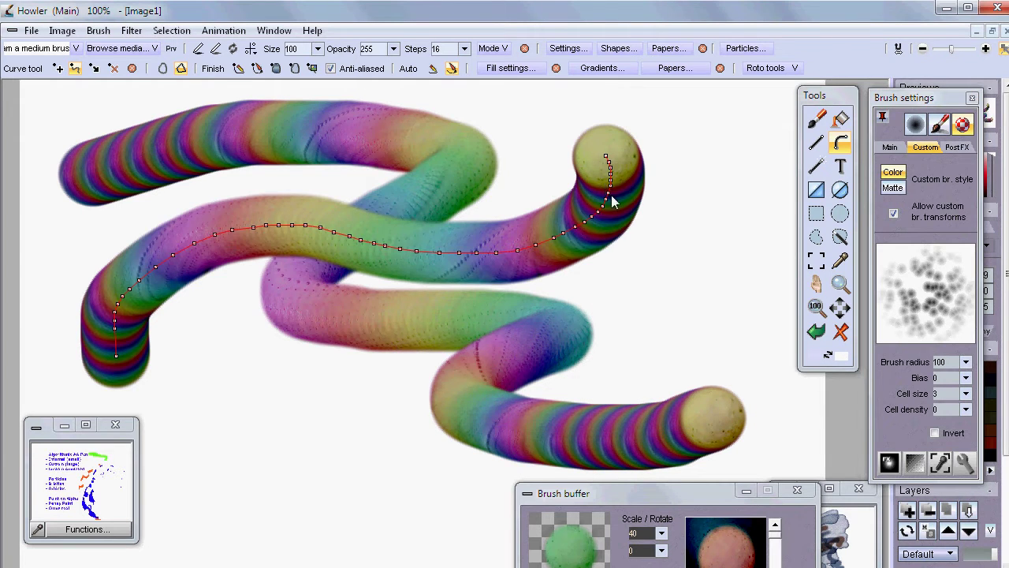
Enable tablet control of brush size and draw a tapered wavy curve over the lower part of the painting
{"action": "mouse_move", "coordinate": [924, 98]}
{"action": "left_mouse_down"}
{"action": "mouse_move", "coordinate": [740, 98]}
{"action": "mouse_move", "coordinate": [799, 94]}
{"action": "left_mouse_up"}
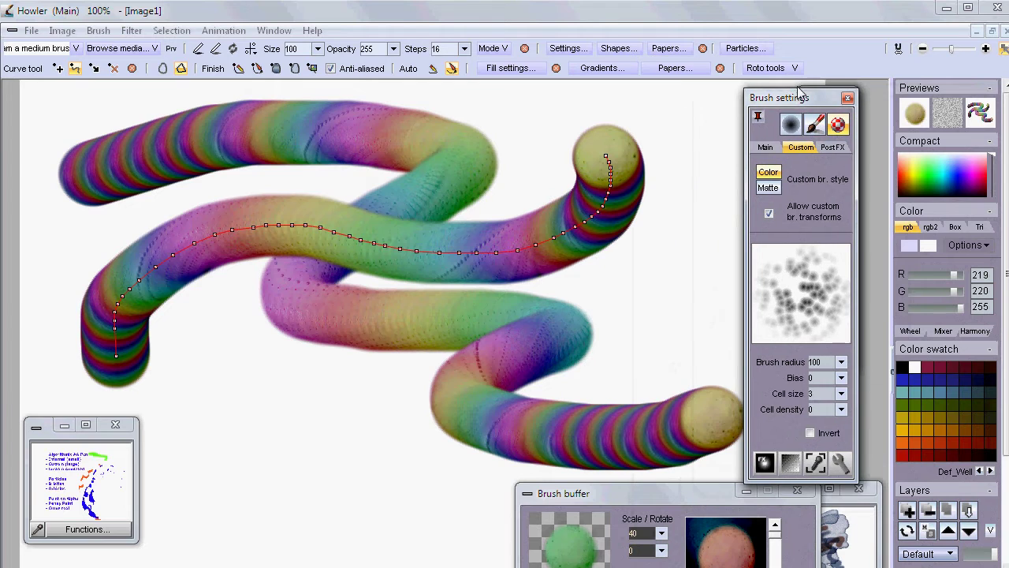
{"action": "left_click", "coordinate": [765, 148]}
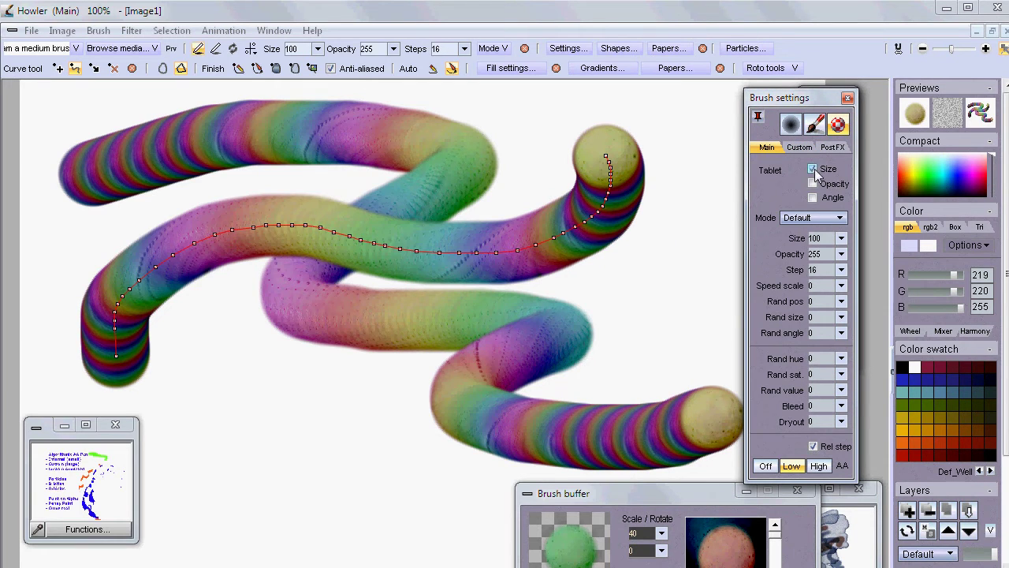
{"action": "left_click_drag", "start_coordinate": [778, 101], "coordinate": [924, 104]}
{"action": "left_click_drag", "start_coordinate": [374, 440], "coordinate": [676, 254]}
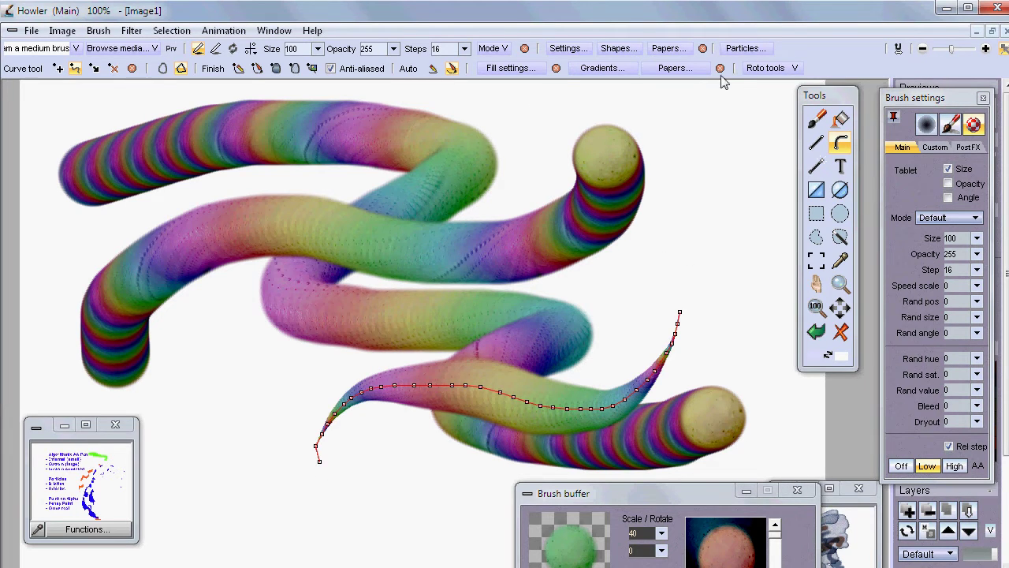
Clear the canvas and draw two tapered freehand curves, a shallow arch and a large loop open to the right
{"action": "left_click", "coordinate": [841, 335]}
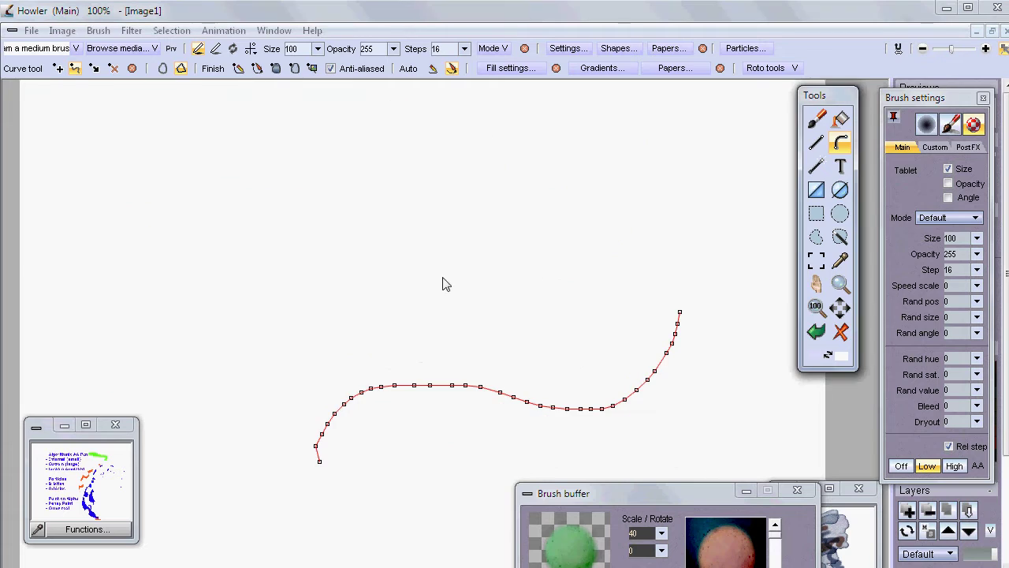
{"action": "mouse_move", "coordinate": [78, 268]}
{"action": "left_mouse_down"}
{"action": "mouse_move", "coordinate": [282, 169]}
{"action": "mouse_move", "coordinate": [724, 203]}
{"action": "left_mouse_up"}
{"action": "right_click", "coordinate": [163, 279]}
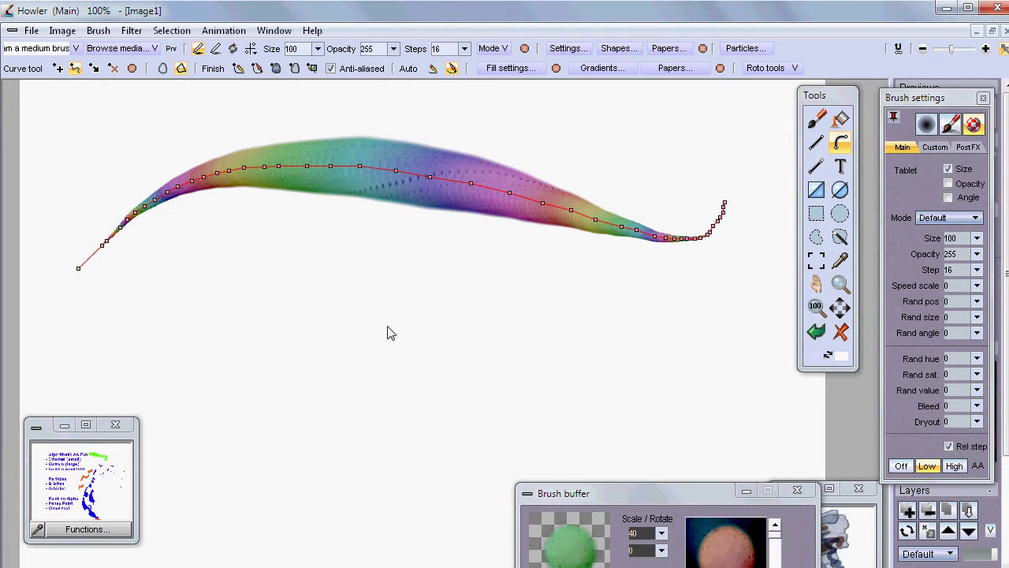
{"action": "mouse_move", "coordinate": [701, 410]}
{"action": "left_mouse_down"}
{"action": "mouse_move", "coordinate": [273, 241]}
{"action": "mouse_move", "coordinate": [669, 341]}
{"action": "left_mouse_up"}
{"action": "right_click", "coordinate": [853, 353]}
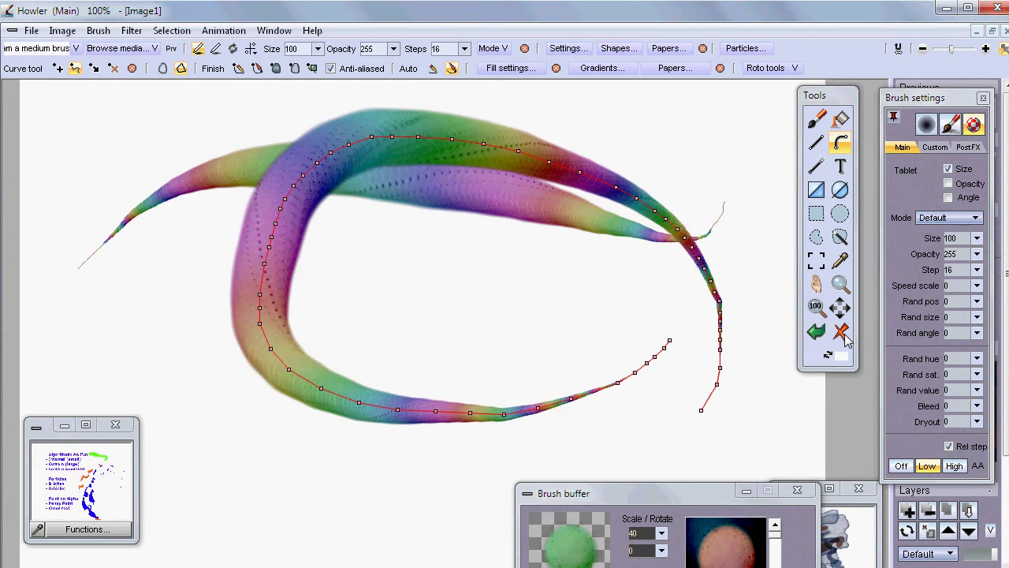
Clear the canvas and draw two tapered hook-shaped curves, one on the left half and one on the right half
{"action": "key", "text": "Delete"}
{"action": "mouse_move", "coordinate": [86, 207]}
{"action": "left_mouse_down"}
{"action": "mouse_move", "coordinate": [128, 160]}
{"action": "mouse_move", "coordinate": [136, 286]}
{"action": "left_mouse_up"}
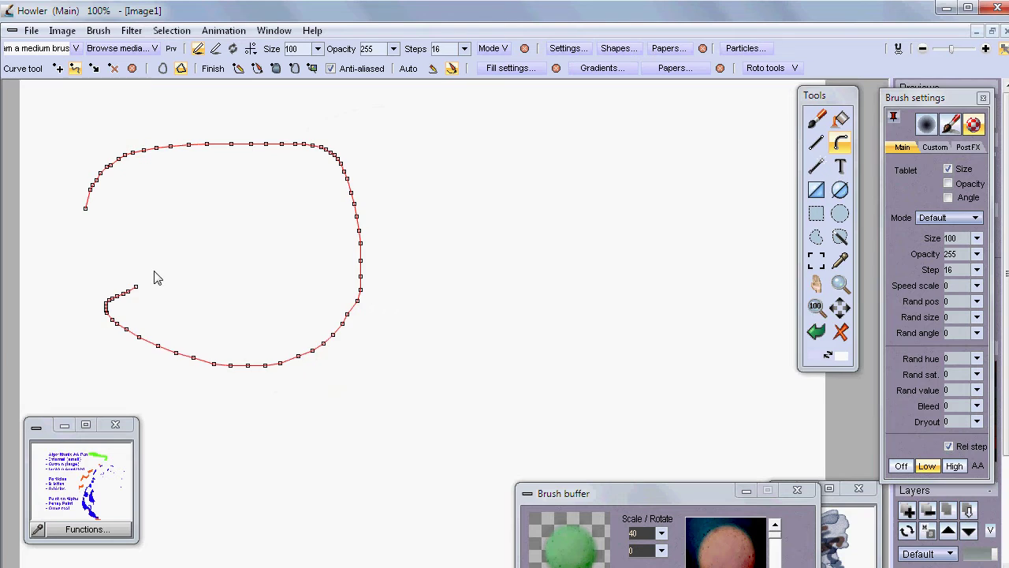
{"action": "mouse_move", "coordinate": [737, 135]}
{"action": "left_mouse_down"}
{"action": "mouse_move", "coordinate": [683, 129]}
{"action": "mouse_move", "coordinate": [703, 162]}
{"action": "mouse_move", "coordinate": [653, 164]}
{"action": "left_mouse_up"}
{"action": "right_click", "coordinate": [585, 380]}
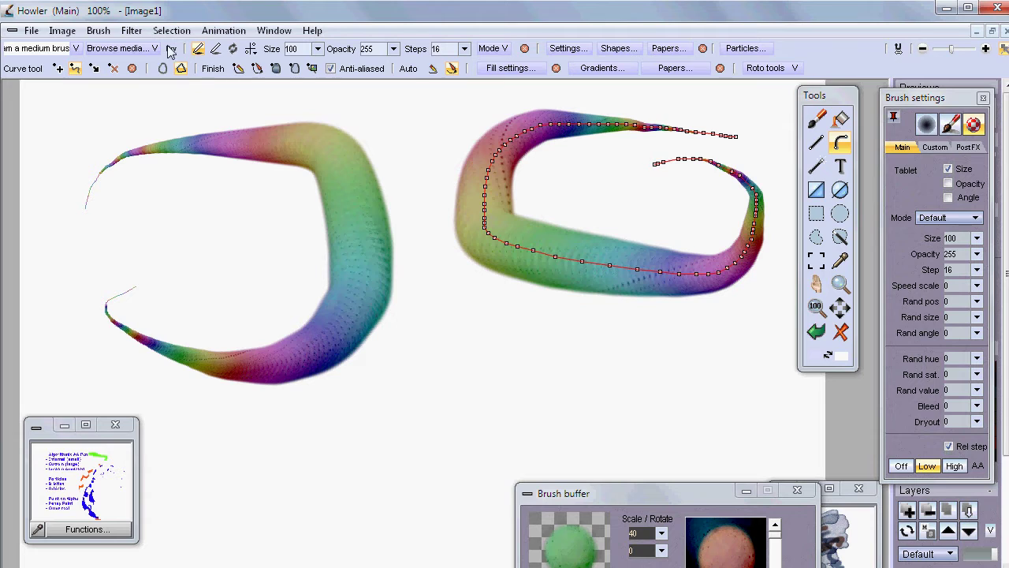
Apply the Horizontal mirror option and draw a tapered wavy curve from the lower right towards the centre
{"action": "left_click", "coordinate": [252, 50]}
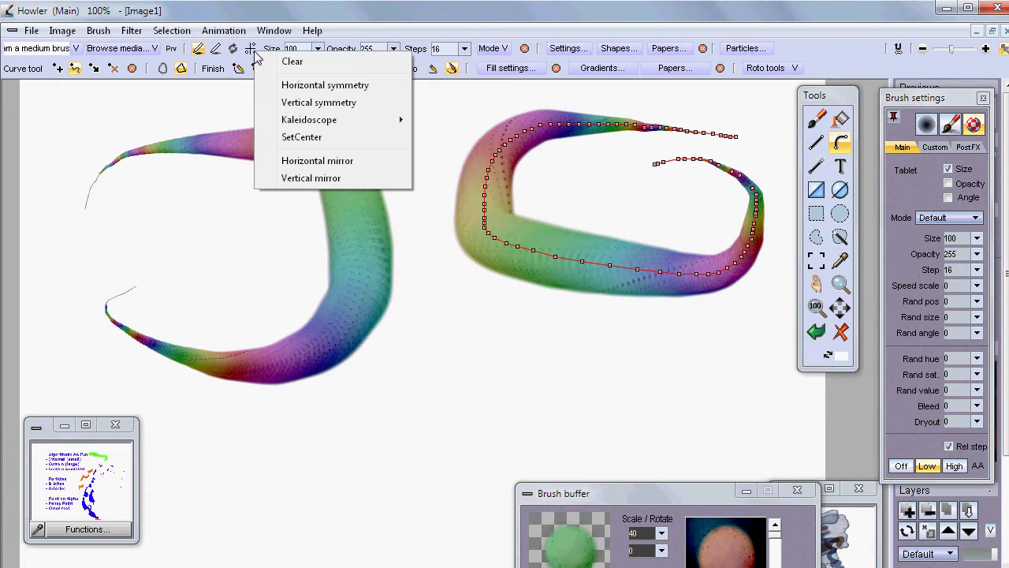
{"action": "left_click", "coordinate": [326, 161]}
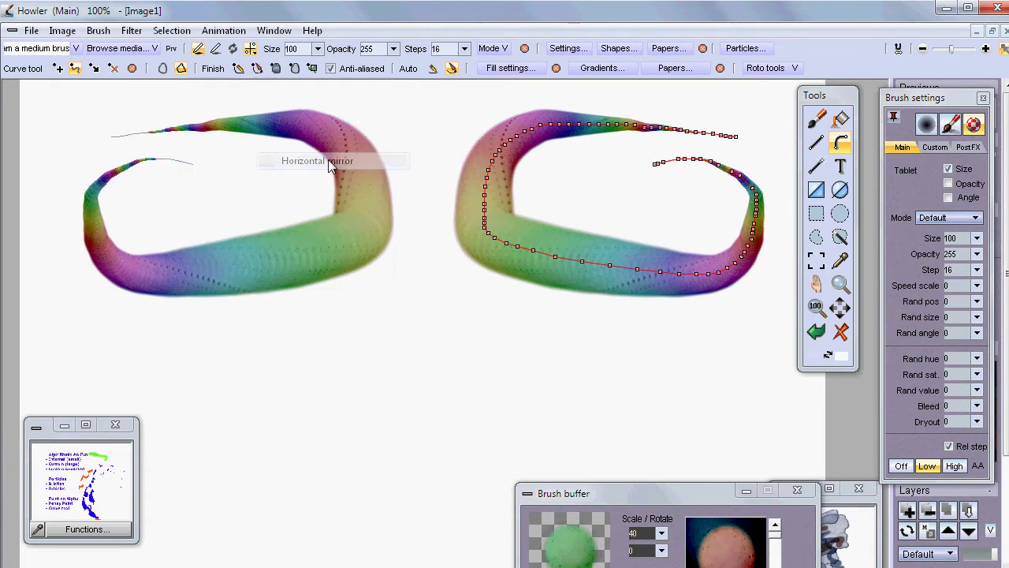
{"action": "mouse_move", "coordinate": [750, 376]}
{"action": "left_mouse_down"}
{"action": "mouse_move", "coordinate": [468, 469]}
{"action": "mouse_move", "coordinate": [373, 450]}
{"action": "left_mouse_up"}
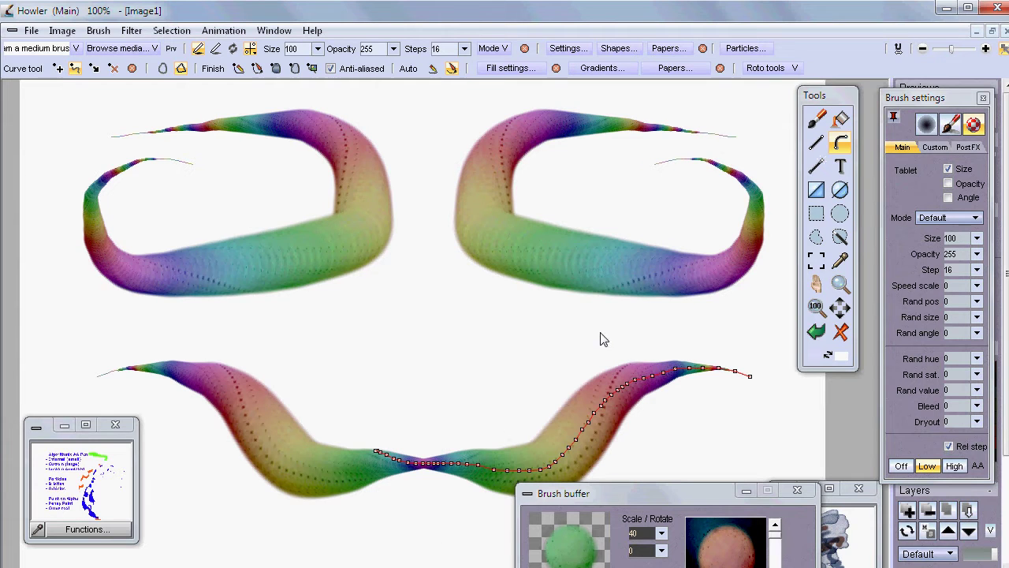
Draw six tapered mirrored curves, from short waves to long looping paths, filling the canvas from top to bottom
{"action": "left_click_drag", "start_coordinate": [513, 365], "coordinate": [690, 147]}
{"action": "mouse_move", "coordinate": [697, 445]}
{"action": "left_mouse_down"}
{"action": "mouse_move", "coordinate": [696, 418]}
{"action": "mouse_move", "coordinate": [446, 191]}
{"action": "left_mouse_up"}
{"action": "mouse_move", "coordinate": [715, 150]}
{"action": "left_mouse_down"}
{"action": "mouse_move", "coordinate": [500, 171]}
{"action": "mouse_move", "coordinate": [376, 118]}
{"action": "left_mouse_up"}
{"action": "mouse_move", "coordinate": [425, 541]}
{"action": "left_mouse_down"}
{"action": "mouse_move", "coordinate": [373, 478]}
{"action": "mouse_move", "coordinate": [592, 234]}
{"action": "mouse_move", "coordinate": [433, 409]}
{"action": "mouse_move", "coordinate": [804, 428]}
{"action": "mouse_move", "coordinate": [639, 315]}
{"action": "left_mouse_up"}
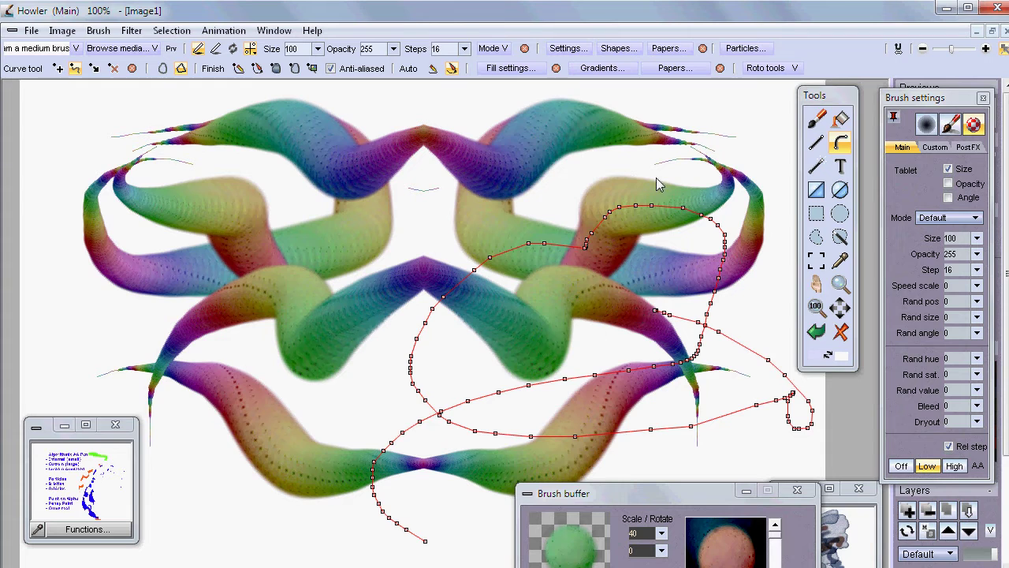
{"action": "mouse_move", "coordinate": [448, 94]}
{"action": "left_mouse_down"}
{"action": "mouse_move", "coordinate": [685, 101]}
{"action": "mouse_move", "coordinate": [805, 197]}
{"action": "mouse_move", "coordinate": [768, 282]}
{"action": "mouse_move", "coordinate": [784, 412]}
{"action": "mouse_move", "coordinate": [620, 519]}
{"action": "mouse_move", "coordinate": [607, 546]}
{"action": "left_mouse_up"}
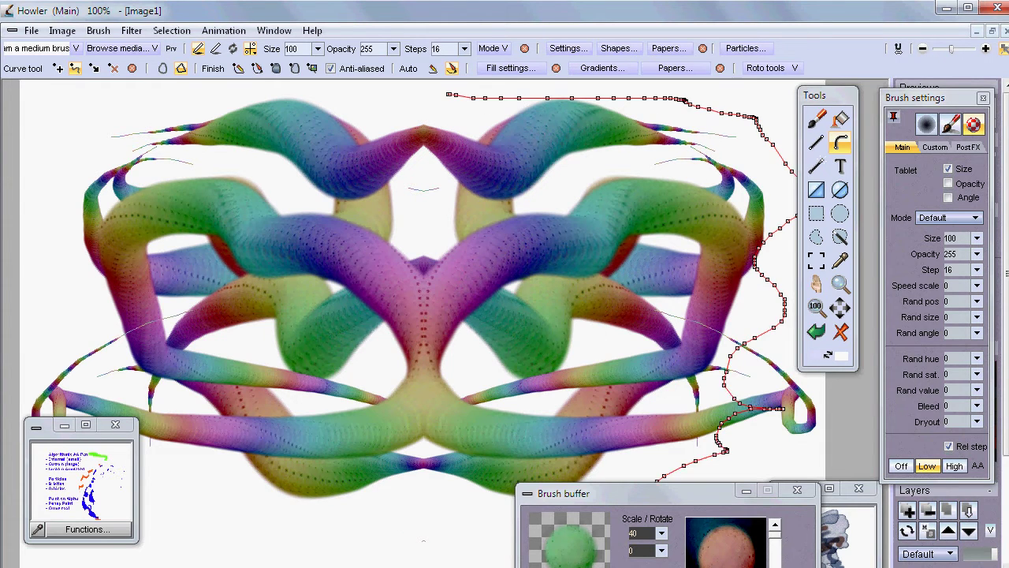
{"action": "mouse_move", "coordinate": [512, 430]}
{"action": "left_mouse_down"}
{"action": "mouse_move", "coordinate": [473, 425]}
{"action": "mouse_move", "coordinate": [591, 320]}
{"action": "mouse_move", "coordinate": [607, 158]}
{"action": "mouse_move", "coordinate": [643, 314]}
{"action": "mouse_move", "coordinate": [702, 353]}
{"action": "left_mouse_up"}
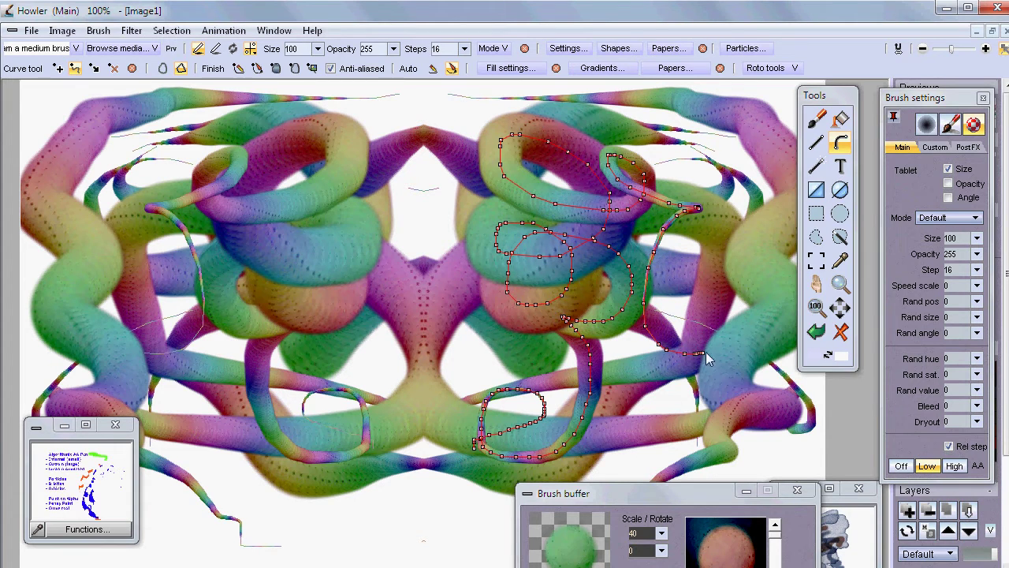
Set the brush step to 68 and clear the canvas
{"action": "left_click", "coordinate": [950, 447]}
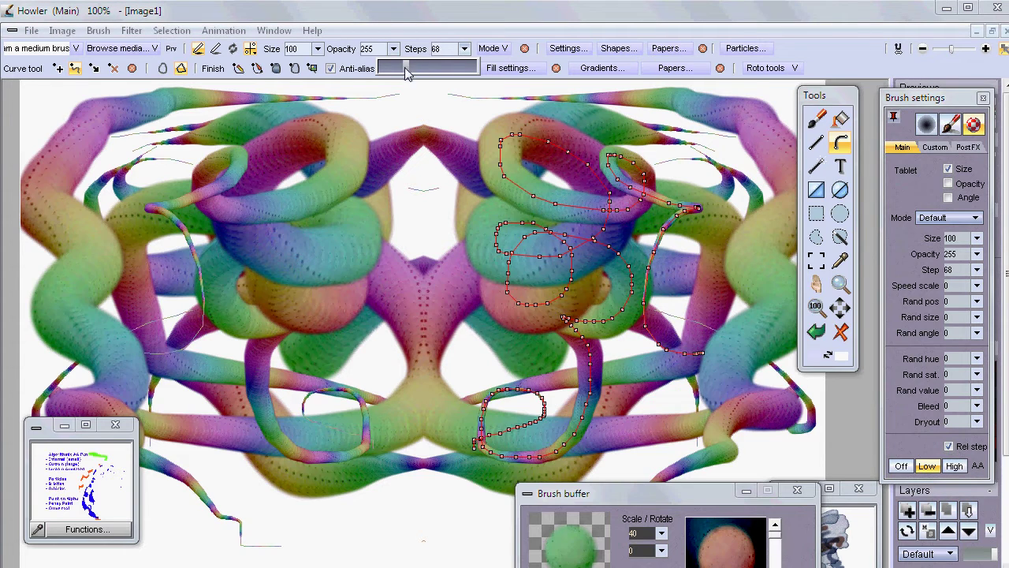
{"action": "left_click_drag", "start_coordinate": [415, 68], "coordinate": [405, 68]}
{"action": "left_click", "coordinate": [841, 335]}
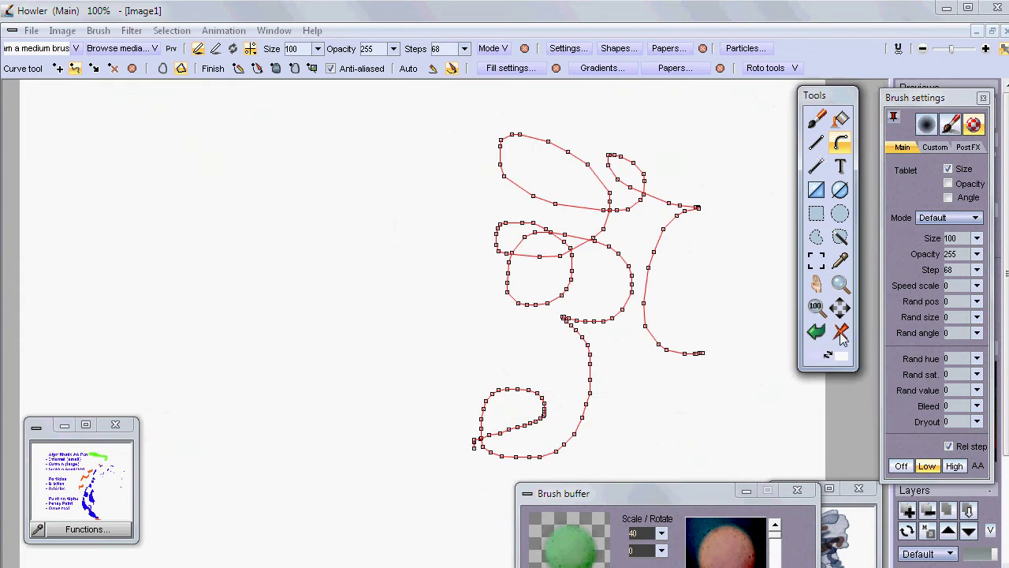
Draw two mirrored tapered curves with widely spaced dabs, one S-shaped and one long and looping
{"action": "mouse_move", "coordinate": [408, 194]}
{"action": "left_mouse_down"}
{"action": "mouse_move", "coordinate": [649, 164]}
{"action": "mouse_move", "coordinate": [673, 377]}
{"action": "mouse_move", "coordinate": [708, 431]}
{"action": "left_mouse_up"}
{"action": "right_click", "coordinate": [661, 435]}
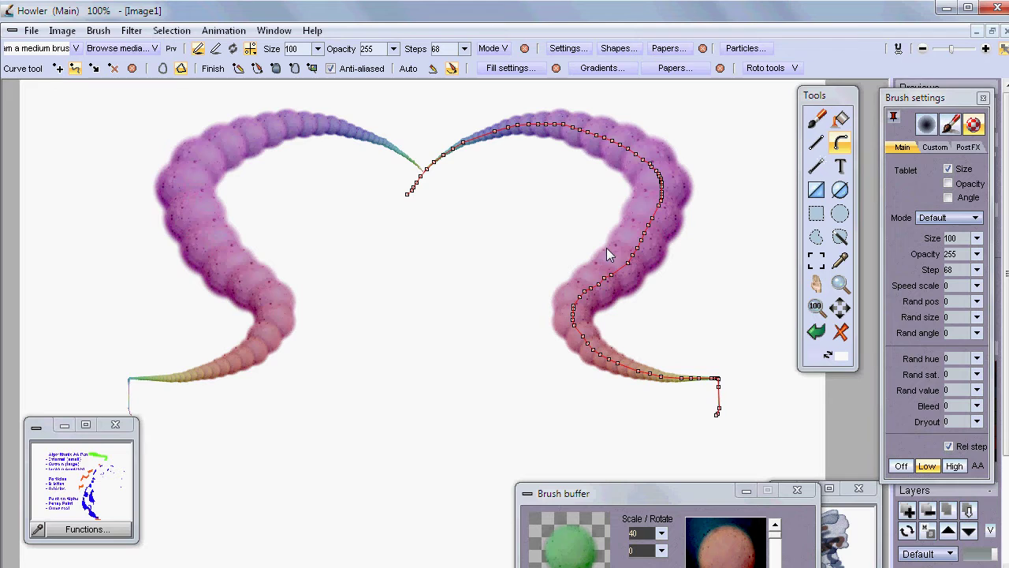
{"action": "mouse_move", "coordinate": [467, 205]}
{"action": "left_mouse_down"}
{"action": "mouse_move", "coordinate": [723, 126]}
{"action": "mouse_move", "coordinate": [550, 255]}
{"action": "mouse_move", "coordinate": [660, 362]}
{"action": "mouse_move", "coordinate": [438, 427]}
{"action": "mouse_move", "coordinate": [675, 319]}
{"action": "mouse_move", "coordinate": [370, 225]}
{"action": "mouse_move", "coordinate": [156, 250]}
{"action": "mouse_move", "coordinate": [484, 296]}
{"action": "mouse_move", "coordinate": [676, 343]}
{"action": "mouse_move", "coordinate": [432, 343]}
{"action": "mouse_move", "coordinate": [644, 378]}
{"action": "mouse_move", "coordinate": [540, 171]}
{"action": "mouse_move", "coordinate": [694, 213]}
{"action": "left_mouse_up"}
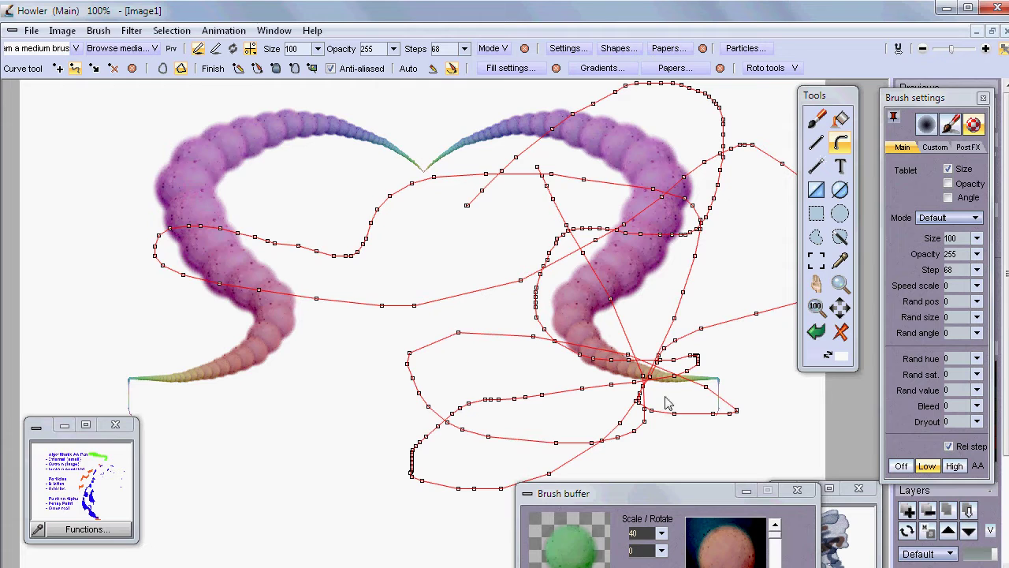
{"action": "right_click", "coordinate": [593, 274]}
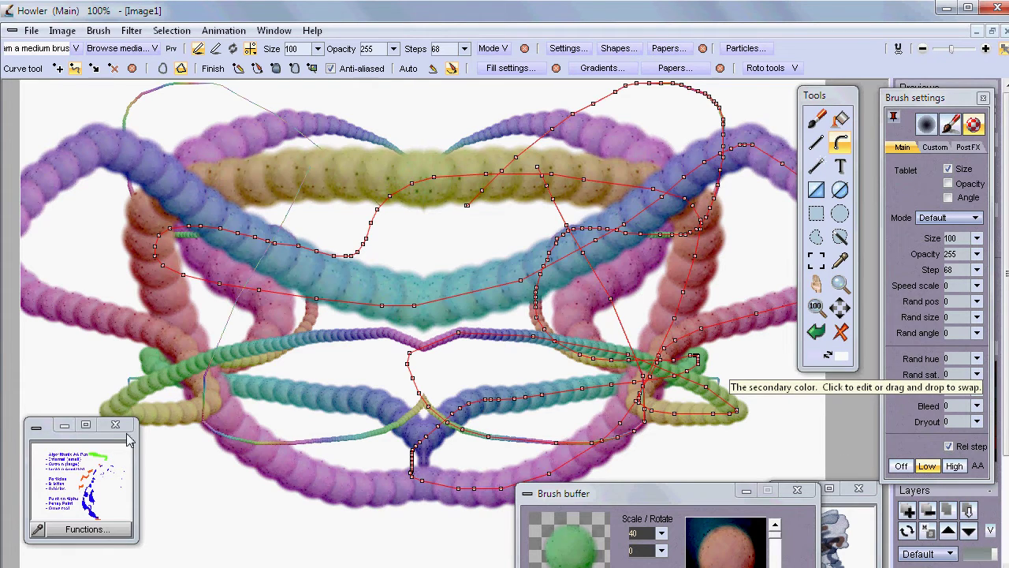
Turn off the Horizontal mirror option and restore the stored brush-list image unmirrored
{"action": "left_click", "coordinate": [97, 496]}
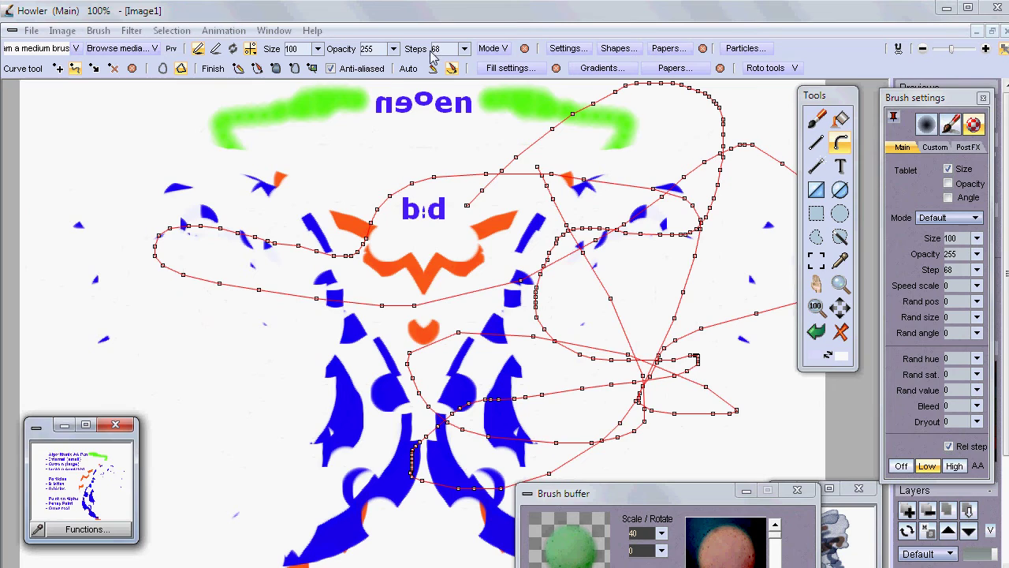
{"action": "left_click", "coordinate": [250, 51]}
{"action": "left_click", "coordinate": [250, 51]}
{"action": "left_click", "coordinate": [286, 62]}
{"action": "left_click", "coordinate": [87, 487]}
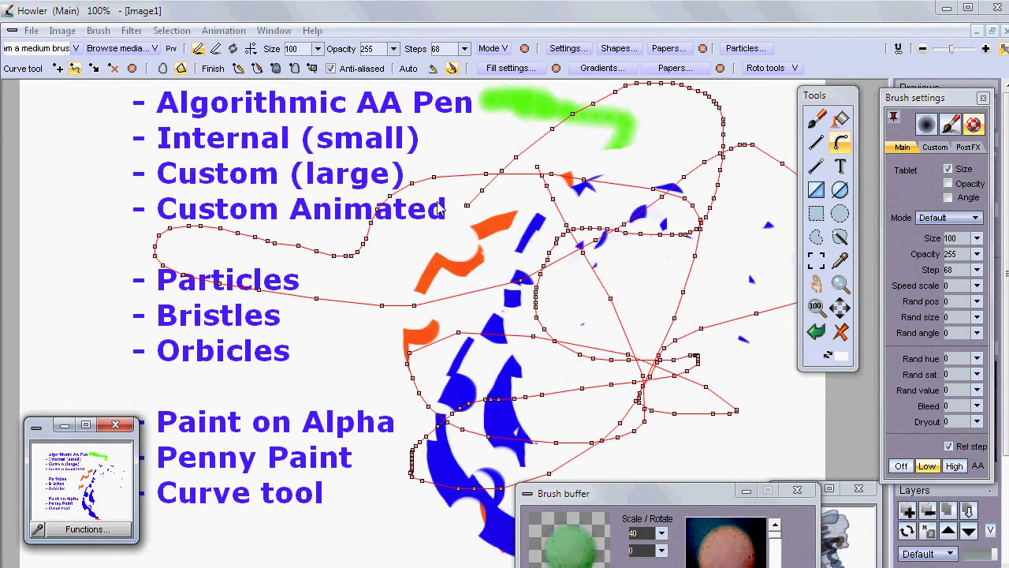
Clear the leftover curve by switching to the freehand brush tool, and restore the stored brush-list image on the canvas
{"action": "left_click", "coordinate": [840, 332]}
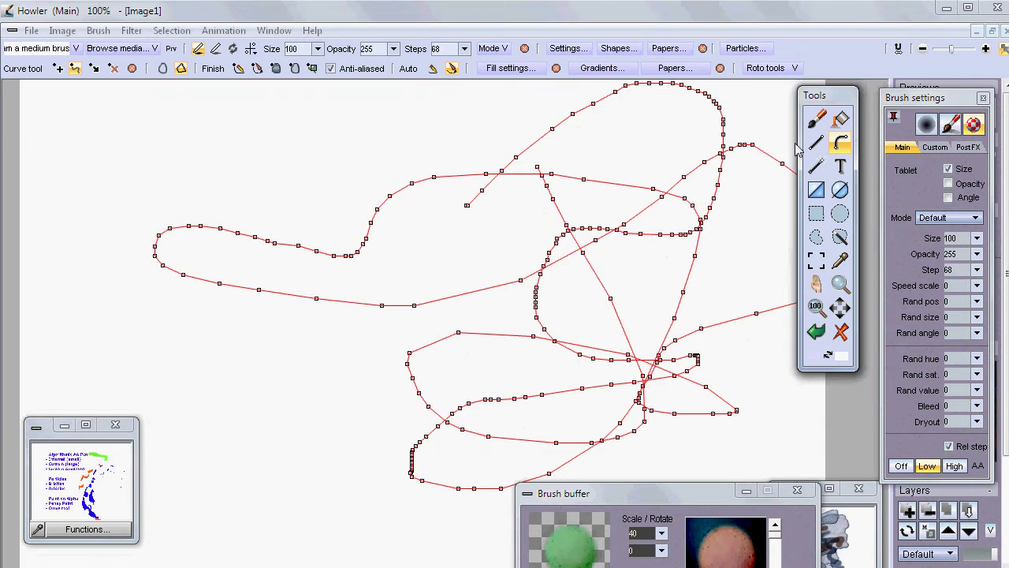
{"action": "left_click", "coordinate": [818, 119]}
{"action": "left_click", "coordinate": [86, 486]}
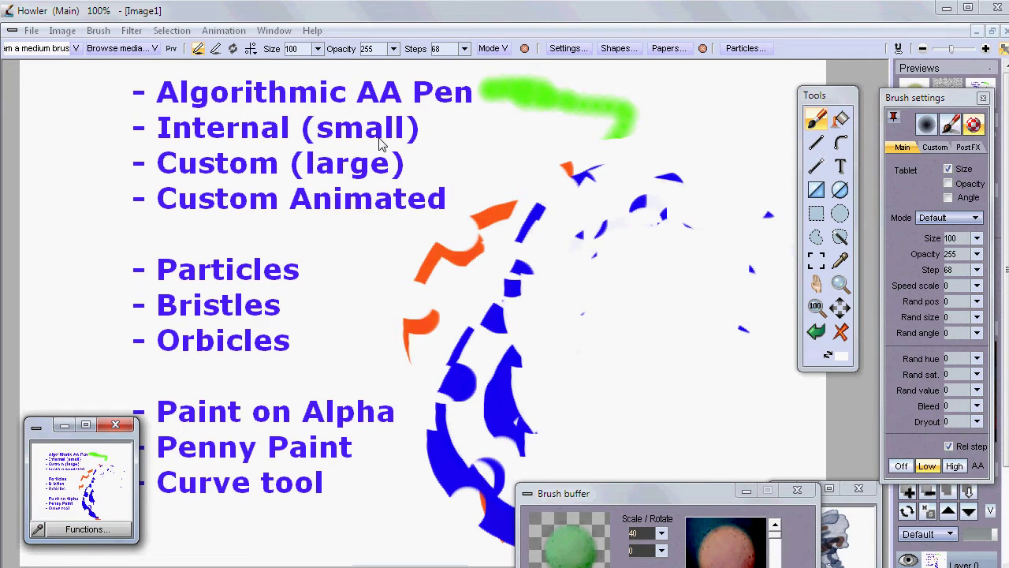
Load the Cybersign02 set into the brush shape presets, move the presets window aside and close it
{"action": "left_click", "coordinate": [619, 48]}
{"action": "mouse_move", "coordinate": [487, 62]}
{"action": "left_mouse_down"}
{"action": "mouse_move", "coordinate": [718, 120]}
{"action": "mouse_move", "coordinate": [703, 94]}
{"action": "left_mouse_up"}
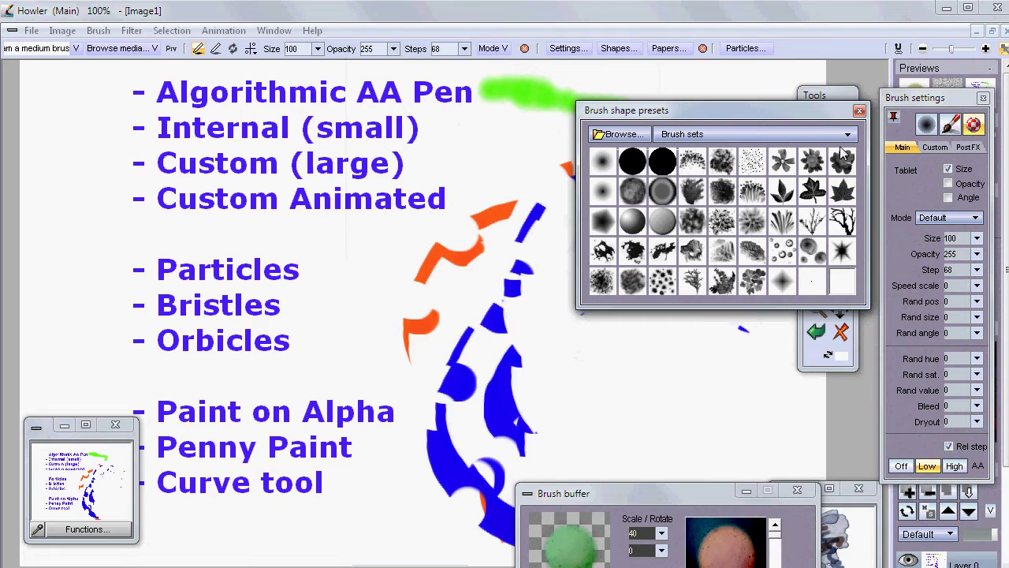
{"action": "left_click", "coordinate": [800, 136]}
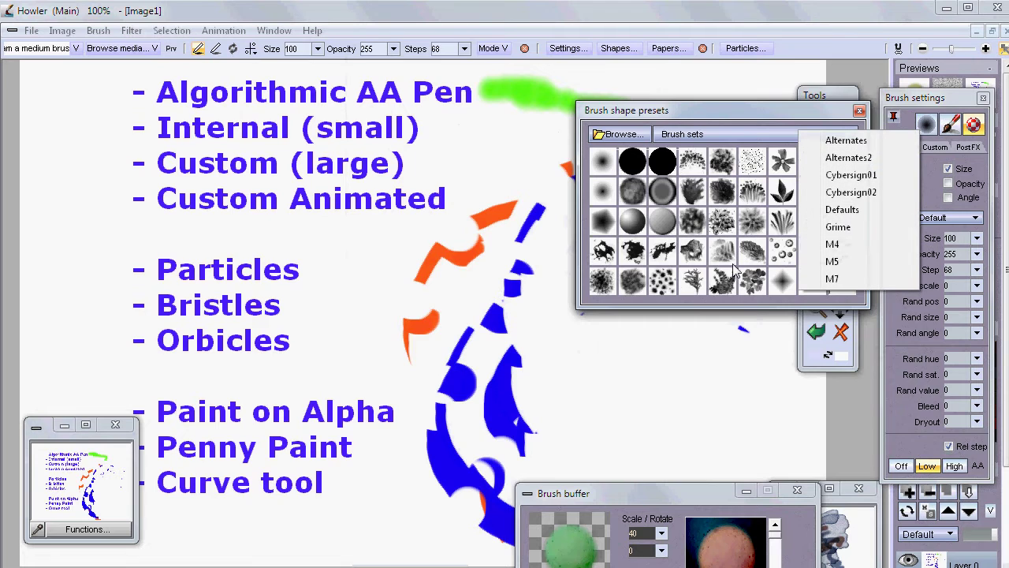
{"action": "left_click", "coordinate": [858, 196]}
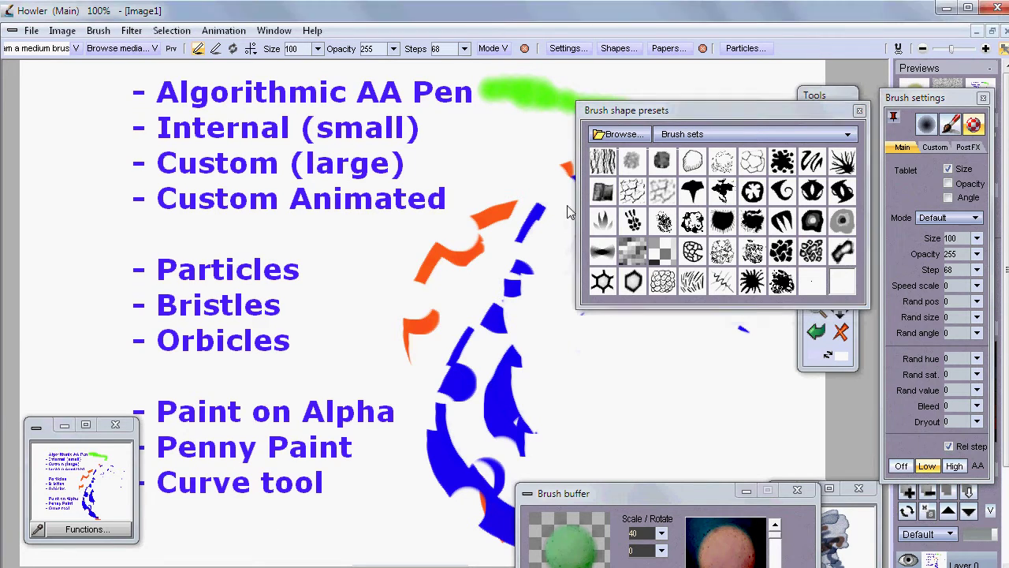
{"action": "left_click_drag", "start_coordinate": [753, 110], "coordinate": [687, 126]}
{"action": "left_click_drag", "start_coordinate": [595, 126], "coordinate": [169, 271]}
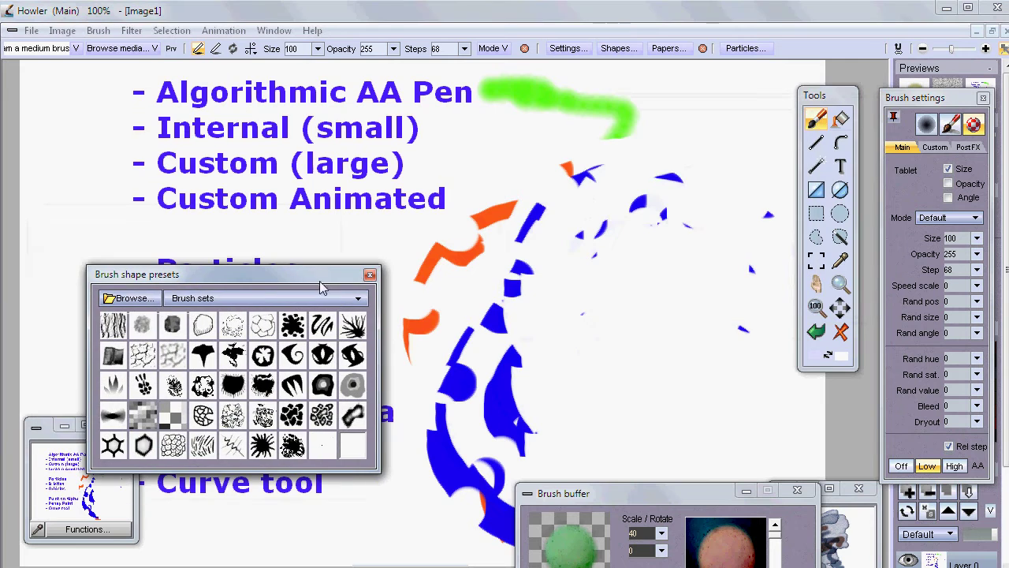
{"action": "left_click", "coordinate": [368, 270]}
Paint long winding strokes of spaced coloured spheres across the brush-list image
{"action": "mouse_move", "coordinate": [487, 330]}
{"action": "left_mouse_down"}
{"action": "mouse_move", "coordinate": [106, 514]}
{"action": "mouse_move", "coordinate": [435, 418]}
{"action": "mouse_move", "coordinate": [289, 303]}
{"action": "mouse_move", "coordinate": [549, 129]}
{"action": "mouse_move", "coordinate": [613, 313]}
{"action": "mouse_move", "coordinate": [754, 447]}
{"action": "left_mouse_up"}
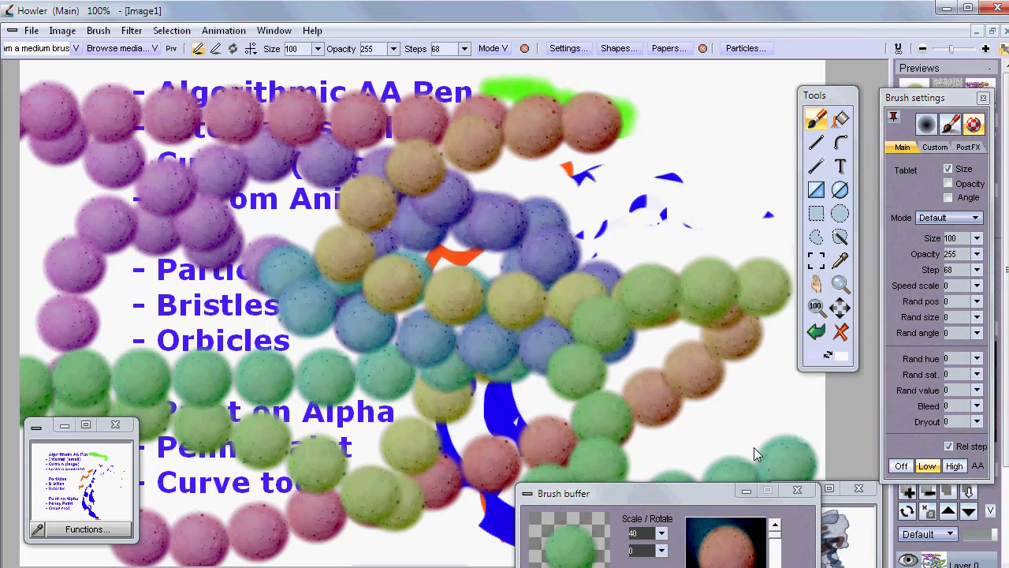
{"action": "mouse_move", "coordinate": [608, 258]}
{"action": "left_mouse_down"}
{"action": "mouse_move", "coordinate": [401, 227]}
{"action": "mouse_move", "coordinate": [288, 273]}
{"action": "mouse_move", "coordinate": [229, 390]}
{"action": "mouse_move", "coordinate": [592, 436]}
{"action": "mouse_move", "coordinate": [626, 381]}
{"action": "left_mouse_up"}
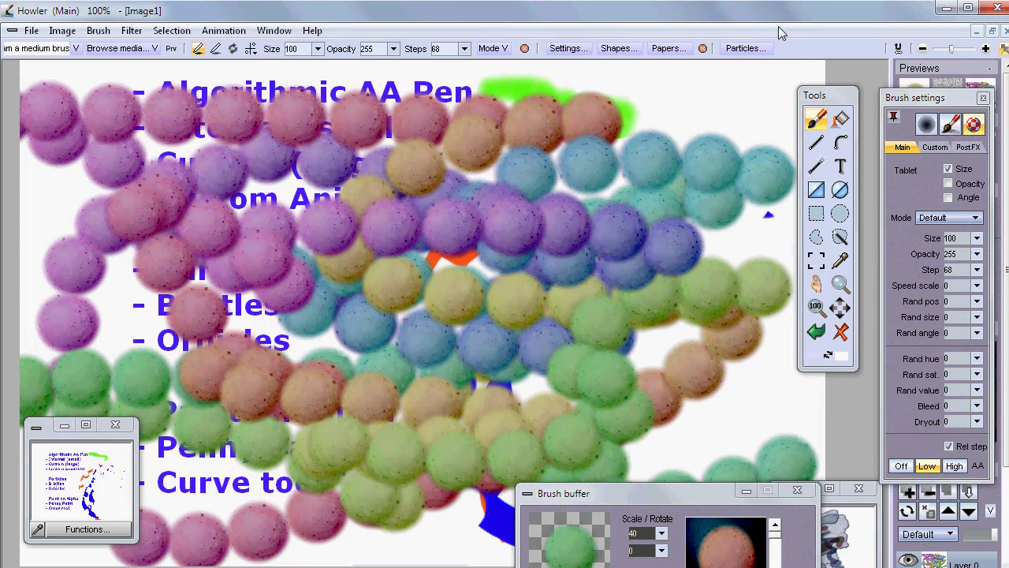
Enable particles with an initial velocity of 9 and paint a particle stroke over the middle of the canvas
{"action": "left_click", "coordinate": [746, 49]}
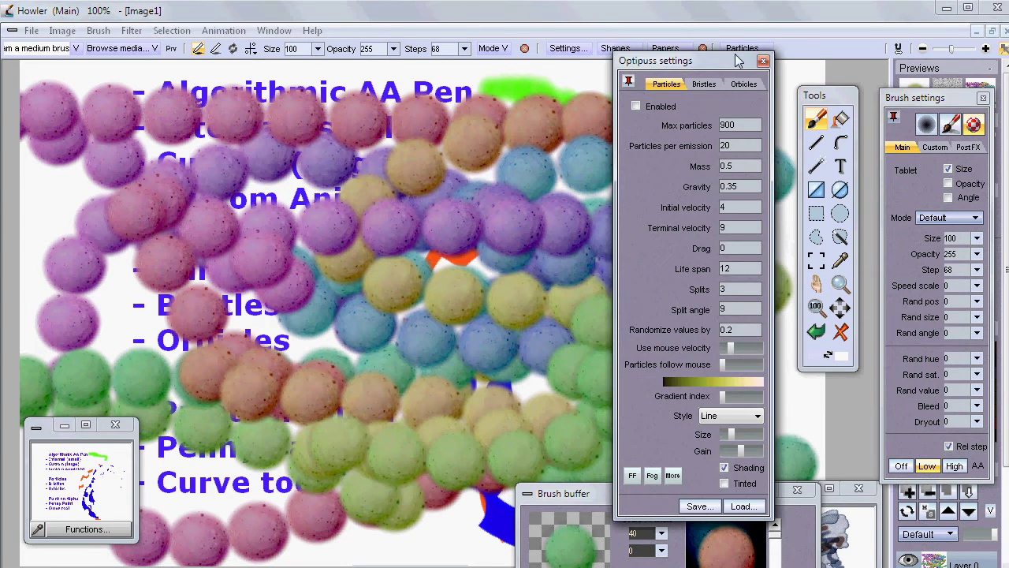
{"action": "left_click", "coordinate": [635, 107]}
{"action": "type", "text": "9"}
{"action": "left_click", "coordinate": [735, 207]}
{"action": "type", "text": "9"}
{"action": "mouse_move", "coordinate": [439, 227]}
{"action": "left_mouse_down"}
{"action": "mouse_move", "coordinate": [348, 248]}
{"action": "mouse_move", "coordinate": [293, 285]}
{"action": "mouse_move", "coordinate": [377, 323]}
{"action": "left_mouse_up"}
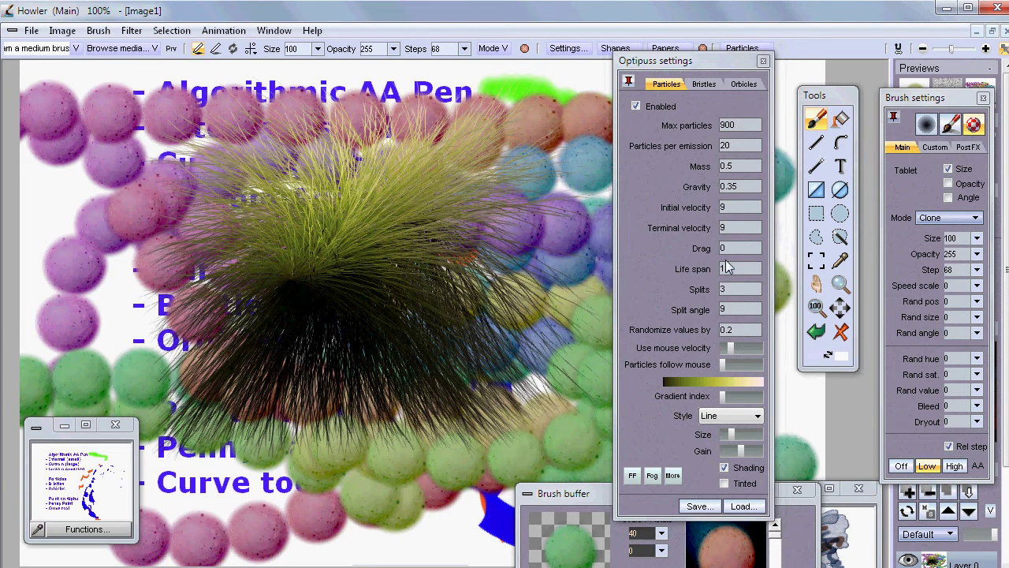
Set the particle splits to 5 and life span to 33, and paint another particle stroke over the lower canvas
{"action": "left_click", "coordinate": [749, 289]}
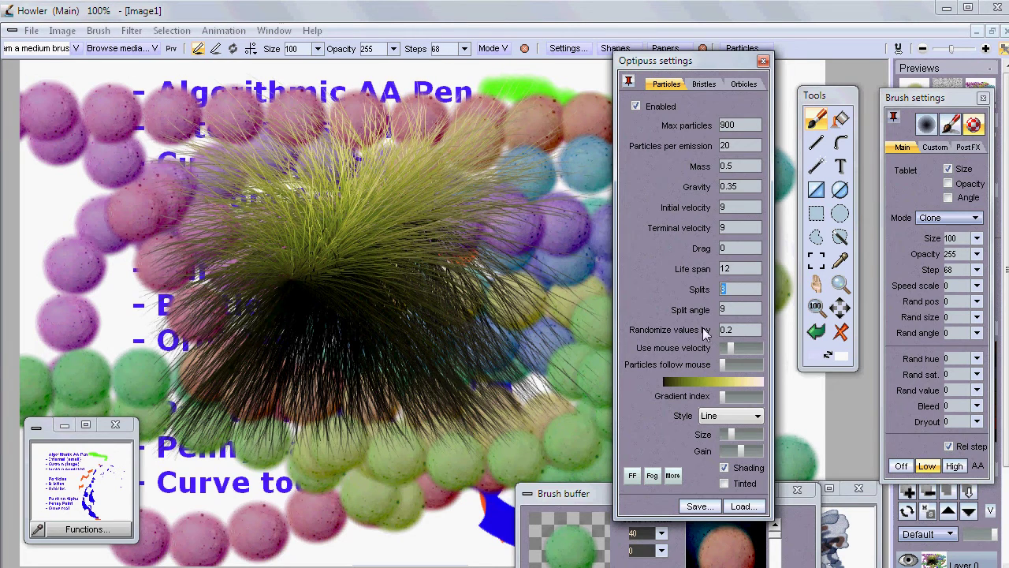
{"action": "type", "text": "5"}
{"action": "left_click", "coordinate": [741, 268]}
{"action": "type", "text": "33"}
{"action": "mouse_move", "coordinate": [603, 365]}
{"action": "left_mouse_down"}
{"action": "mouse_move", "coordinate": [424, 305]}
{"action": "mouse_move", "coordinate": [392, 334]}
{"action": "mouse_move", "coordinate": [221, 390]}
{"action": "mouse_move", "coordinate": [230, 421]}
{"action": "mouse_move", "coordinate": [462, 401]}
{"action": "mouse_move", "coordinate": [247, 399]}
{"action": "mouse_move", "coordinate": [258, 281]}
{"action": "mouse_move", "coordinate": [370, 327]}
{"action": "mouse_move", "coordinate": [404, 474]}
{"action": "mouse_move", "coordinate": [424, 324]}
{"action": "left_mouse_up"}
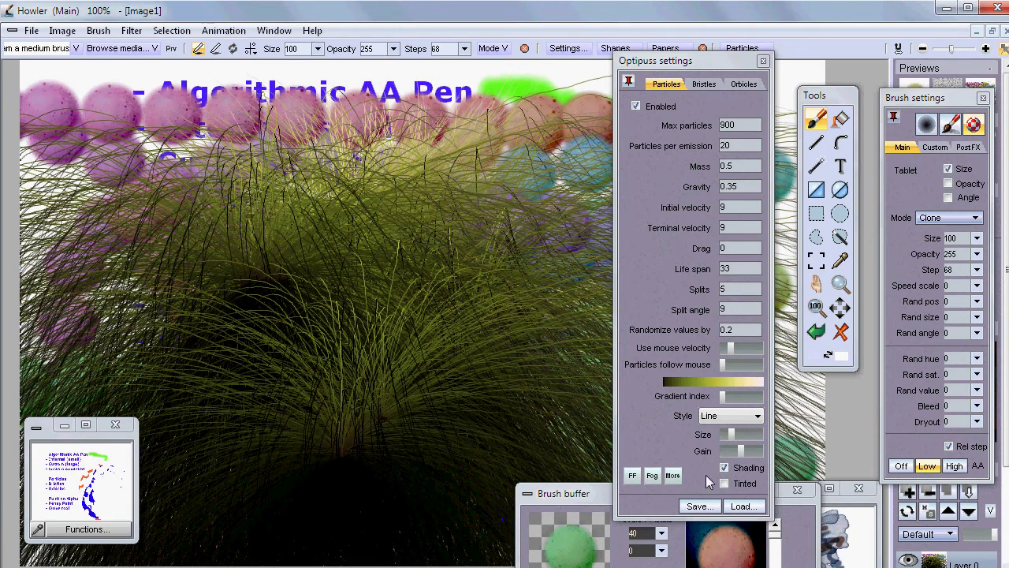
Undo the last two particle strokes
{"action": "left_click", "coordinate": [817, 332]}
{"action": "left_click", "coordinate": [818, 332]}
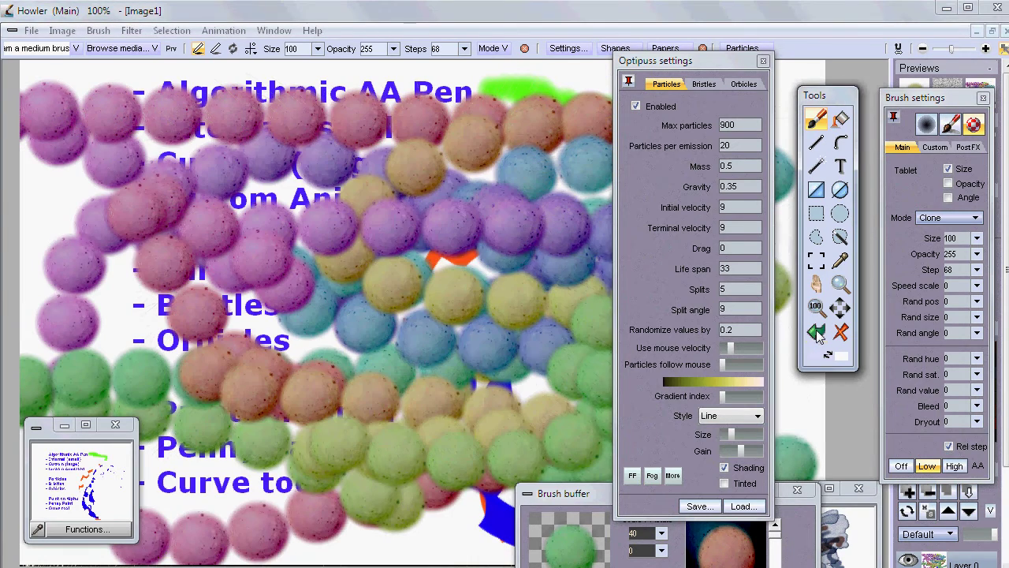
Try a long-lived particle stroke near the centre of the canvas and undo it
{"action": "left_click", "coordinate": [652, 85]}
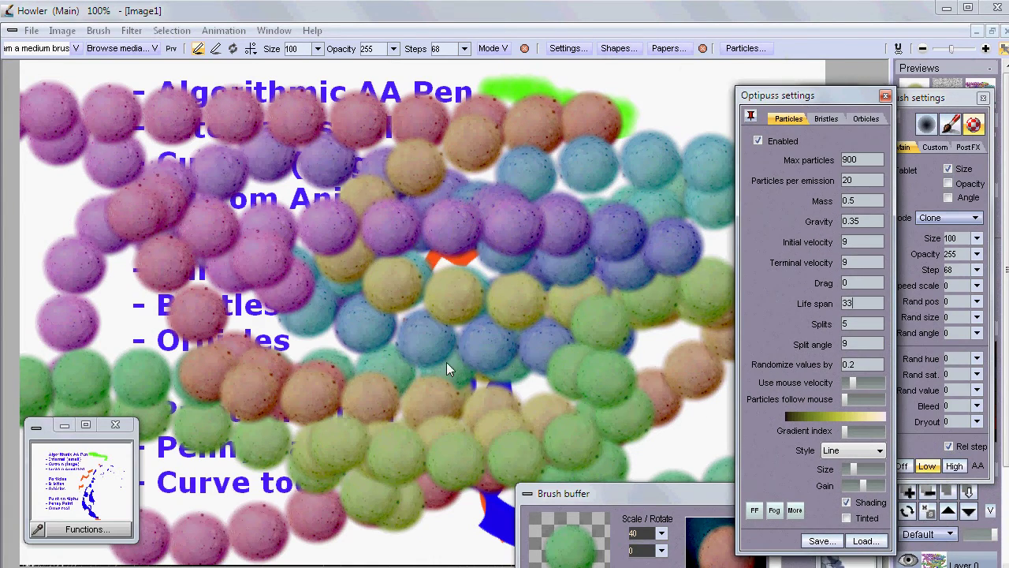
{"action": "left_click_drag", "start_coordinate": [446, 362], "coordinate": [538, 283]}
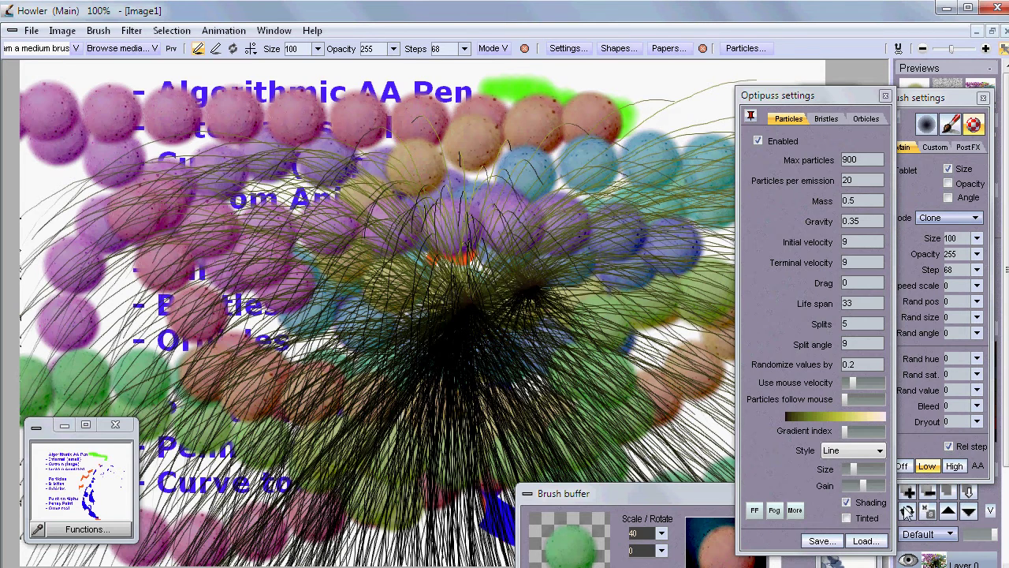
{"action": "left_click_drag", "start_coordinate": [843, 105], "coordinate": [718, 109]}
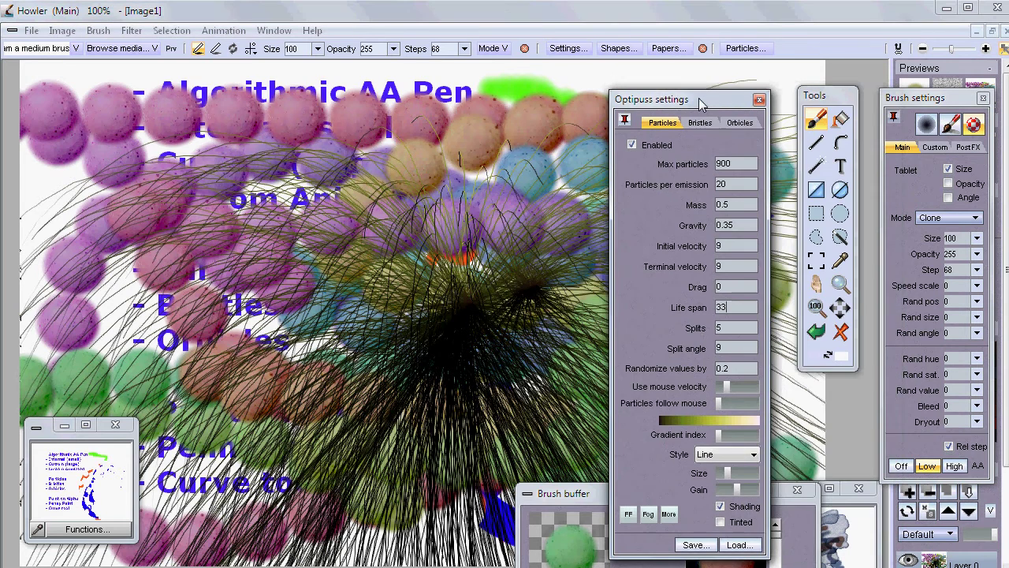
{"action": "left_click", "coordinate": [816, 332]}
Move the tool and particle settings windows off the painting, and open the particle ForceField settings at the lower canvas
{"action": "left_click_drag", "start_coordinate": [801, 95], "coordinate": [59, 105]}
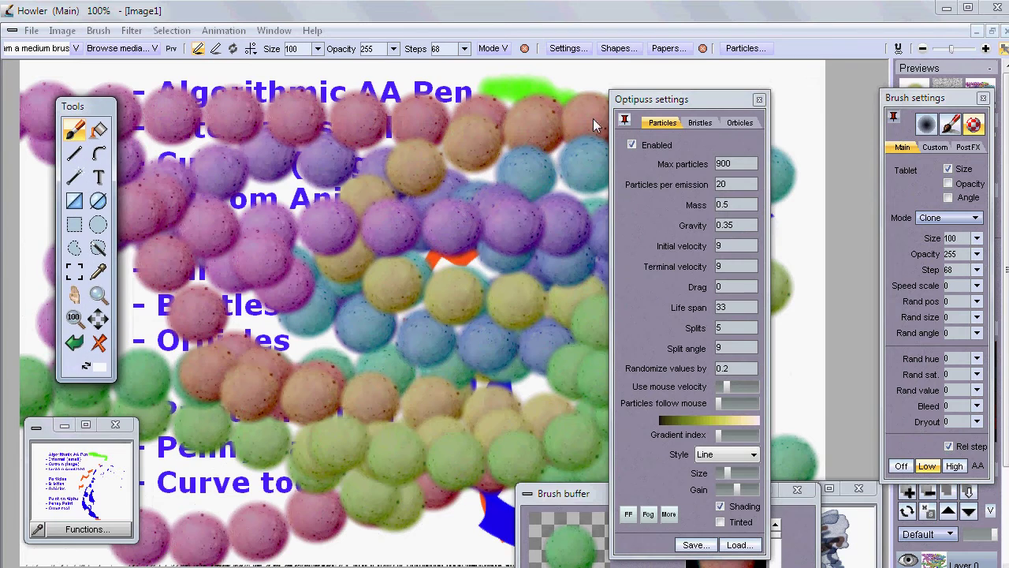
{"action": "left_click_drag", "start_coordinate": [692, 101], "coordinate": [799, 41]}
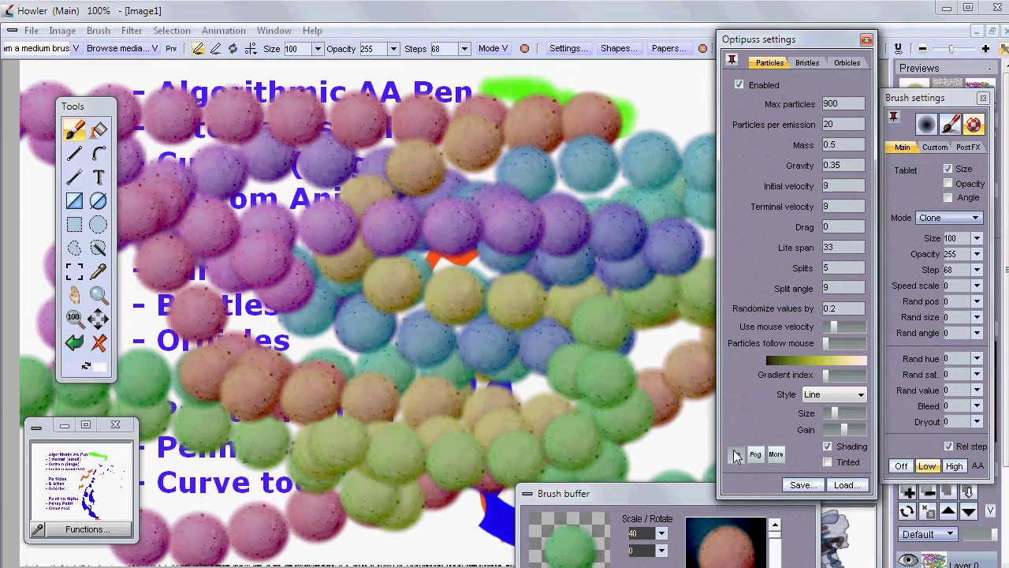
{"action": "left_click", "coordinate": [736, 455]}
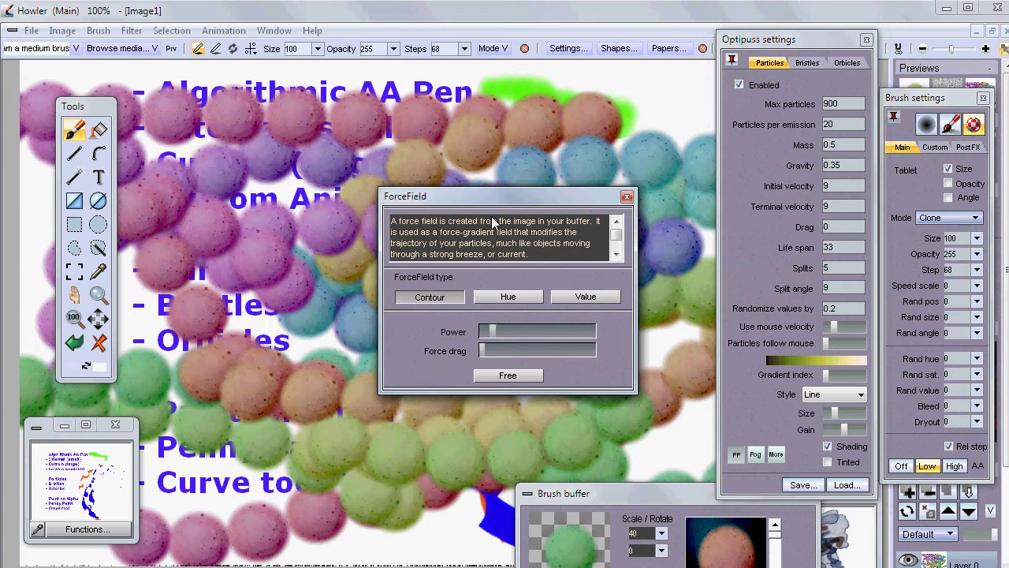
{"action": "left_click_drag", "start_coordinate": [496, 205], "coordinate": [704, 108]}
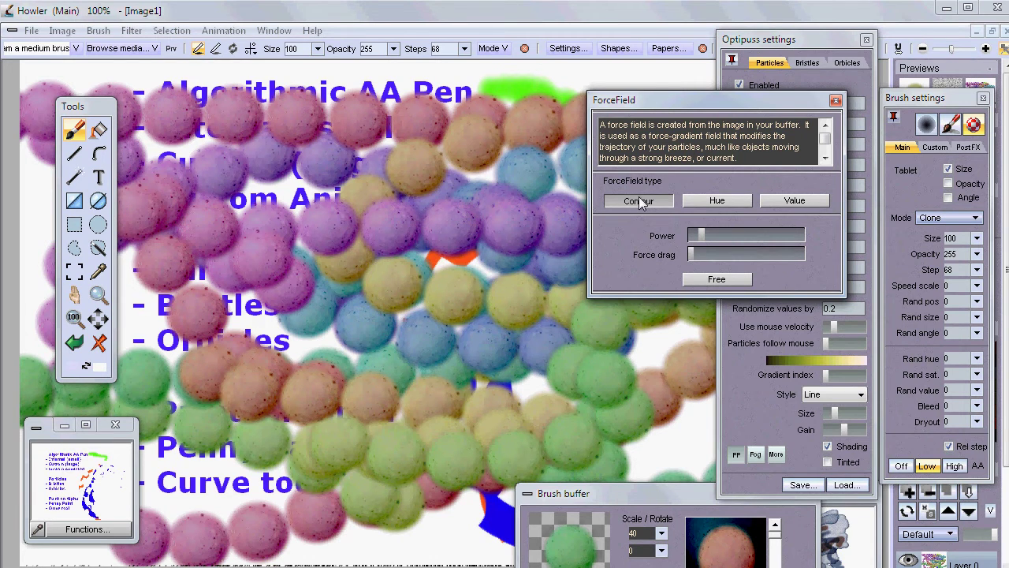
{"action": "left_click_drag", "start_coordinate": [674, 105], "coordinate": [234, 310]}
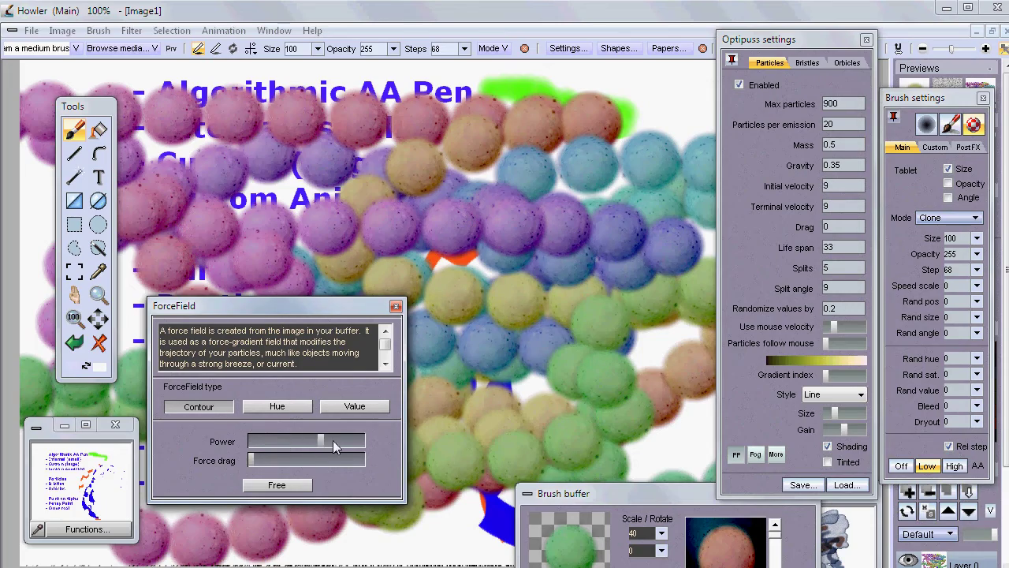
Raise the Contour force field's Power and Force drag while painting particle strokes across the canvas
{"action": "mouse_move", "coordinate": [557, 218]}
{"action": "left_mouse_down"}
{"action": "mouse_move", "coordinate": [517, 197]}
{"action": "mouse_move", "coordinate": [531, 285]}
{"action": "left_mouse_up"}
{"action": "left_click_drag", "start_coordinate": [287, 235], "coordinate": [353, 363]}
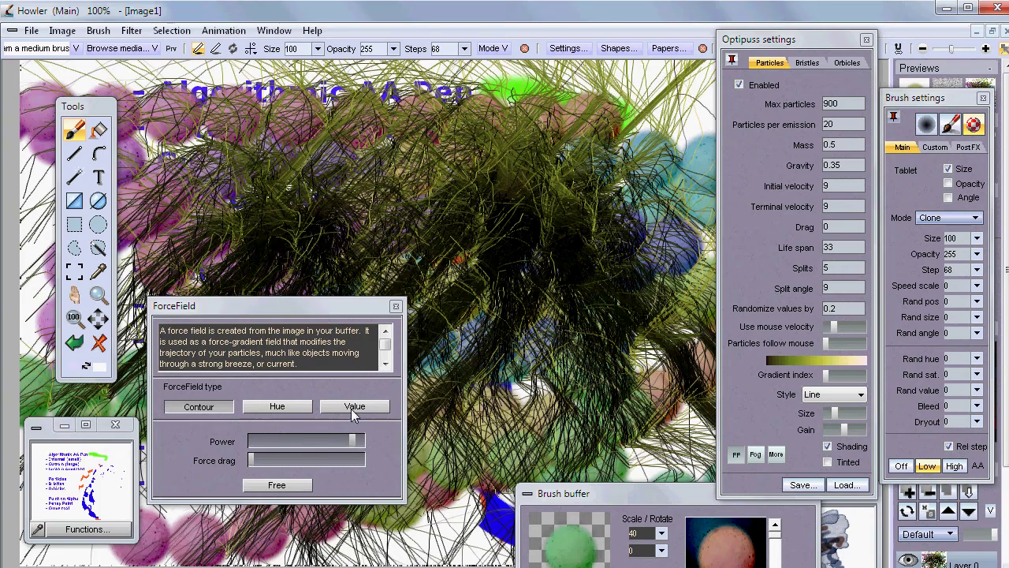
{"action": "left_click_drag", "start_coordinate": [352, 441], "coordinate": [372, 448]}
{"action": "left_click_drag", "start_coordinate": [277, 467], "coordinate": [282, 466]}
{"action": "mouse_move", "coordinate": [552, 370]}
{"action": "left_mouse_down"}
{"action": "mouse_move", "coordinate": [599, 331]}
{"action": "mouse_move", "coordinate": [509, 474]}
{"action": "left_mouse_up"}
{"action": "left_click_drag", "start_coordinate": [330, 312], "coordinate": [383, 450]}
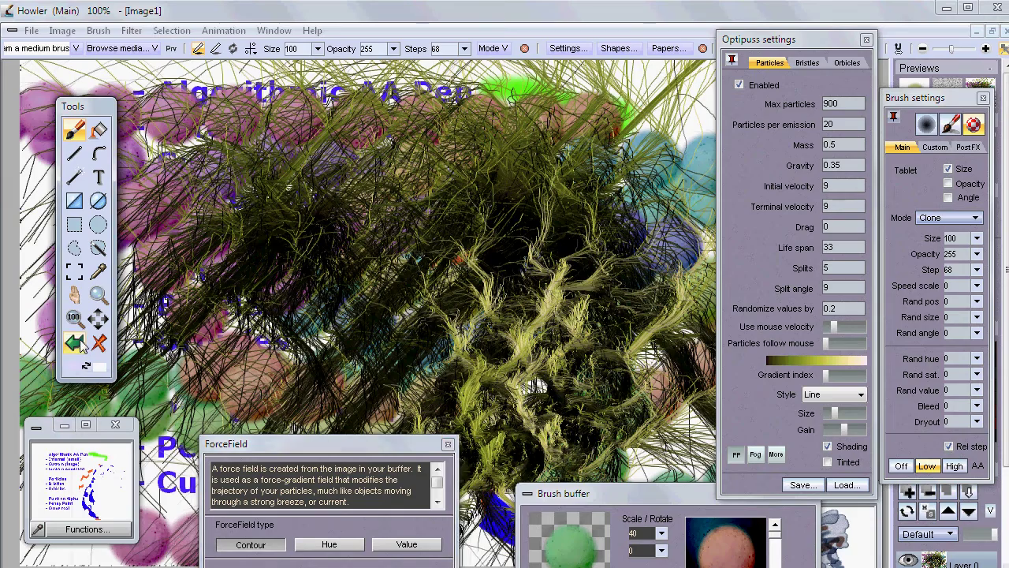
Undo the force field particle strokes
{"action": "left_click", "coordinate": [75, 343]}
{"action": "left_click", "coordinate": [75, 343]}
{"action": "left_click", "coordinate": [75, 343]}
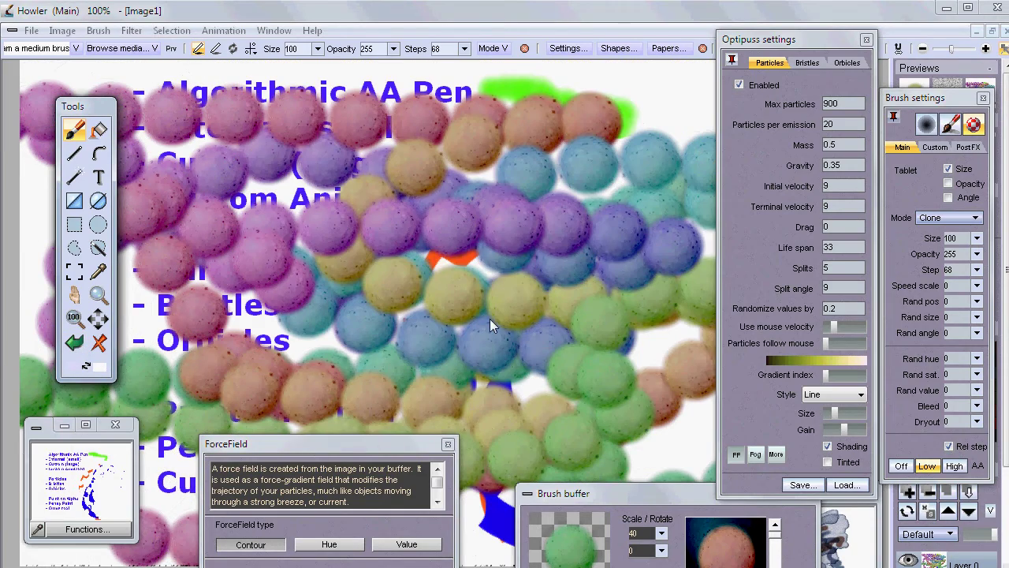
Paint a force field particle stroke over the spheres and clear the canvas
{"action": "mouse_move", "coordinate": [528, 358]}
{"action": "left_mouse_down"}
{"action": "mouse_move", "coordinate": [540, 394]}
{"action": "mouse_move", "coordinate": [552, 339]}
{"action": "mouse_move", "coordinate": [292, 292]}
{"action": "mouse_move", "coordinate": [197, 355]}
{"action": "mouse_move", "coordinate": [404, 272]}
{"action": "mouse_move", "coordinate": [473, 197]}
{"action": "mouse_move", "coordinate": [213, 404]}
{"action": "left_mouse_up"}
{"action": "left_click", "coordinate": [99, 343]}
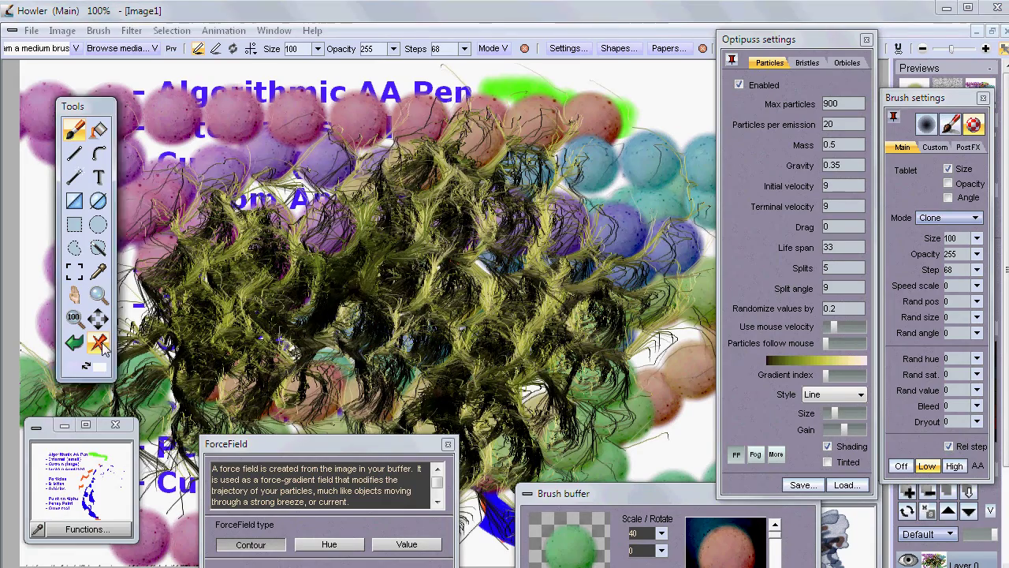
Cover the canvas with dense particle strokes guided by the Contour force field
{"action": "mouse_move", "coordinate": [383, 286]}
{"action": "left_mouse_down"}
{"action": "mouse_move", "coordinate": [488, 284]}
{"action": "mouse_move", "coordinate": [309, 252]}
{"action": "mouse_move", "coordinate": [208, 257]}
{"action": "mouse_move", "coordinate": [180, 299]}
{"action": "mouse_move", "coordinate": [529, 437]}
{"action": "mouse_move", "coordinate": [627, 229]}
{"action": "mouse_move", "coordinate": [474, 158]}
{"action": "mouse_move", "coordinate": [236, 237]}
{"action": "mouse_move", "coordinate": [689, 473]}
{"action": "mouse_move", "coordinate": [603, 61]}
{"action": "mouse_move", "coordinate": [236, 157]}
{"action": "mouse_move", "coordinate": [63, 339]}
{"action": "mouse_move", "coordinate": [512, 237]}
{"action": "mouse_move", "coordinate": [611, 400]}
{"action": "mouse_move", "coordinate": [474, 355]}
{"action": "mouse_move", "coordinate": [197, 394]}
{"action": "mouse_move", "coordinate": [394, 276]}
{"action": "mouse_move", "coordinate": [366, 222]}
{"action": "mouse_move", "coordinate": [473, 197]}
{"action": "mouse_move", "coordinate": [511, 316]}
{"action": "left_mouse_up"}
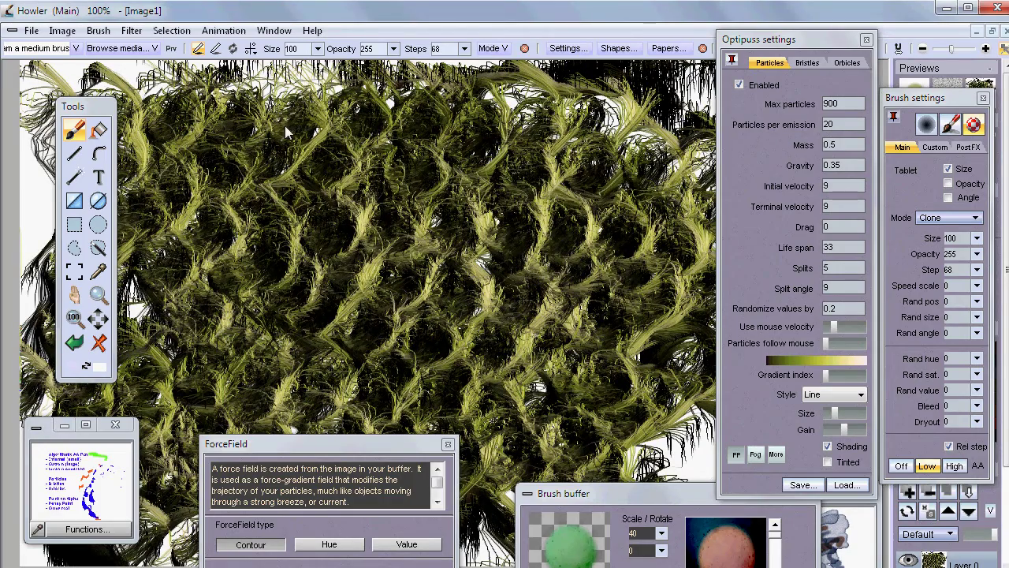
{"action": "left_click", "coordinate": [131, 31]}
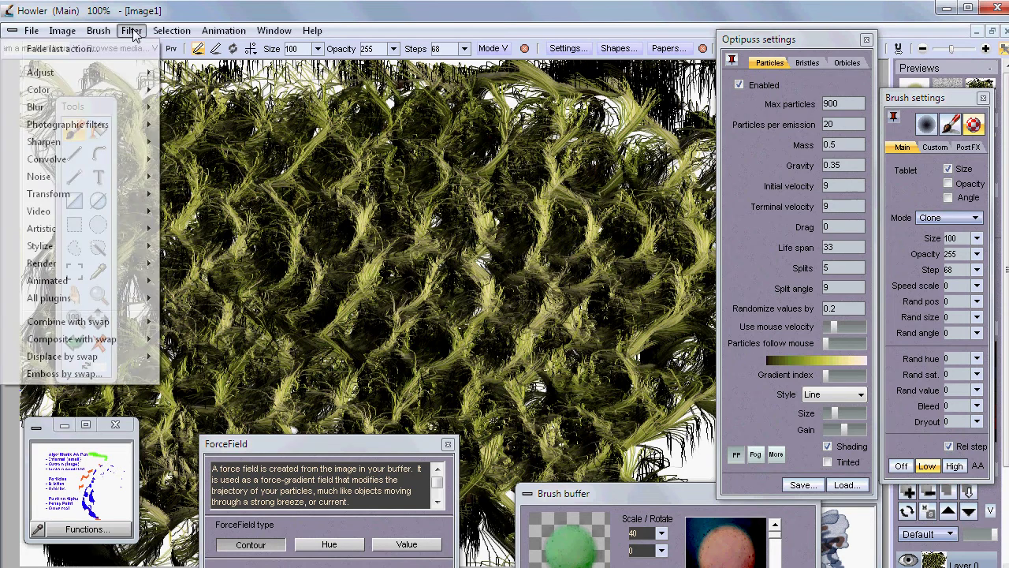
{"action": "mouse_move", "coordinate": [76, 262]}
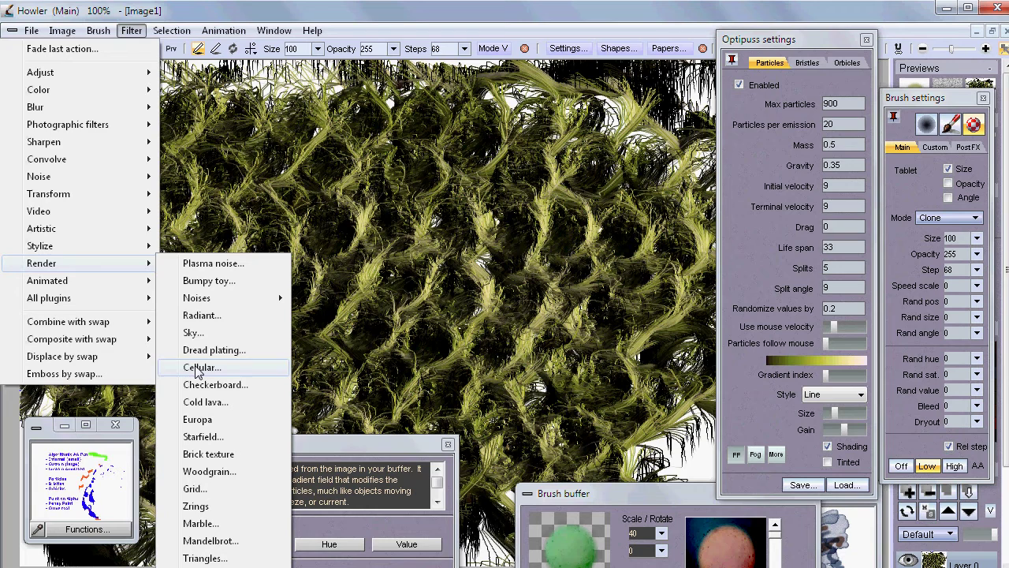
{"action": "left_click", "coordinate": [222, 490]}
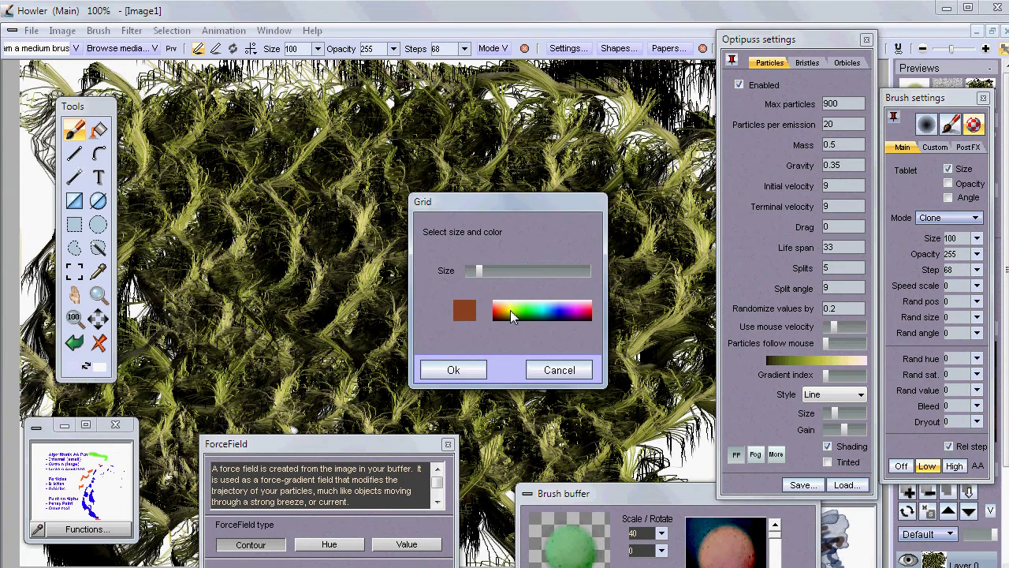
{"action": "left_click", "coordinate": [514, 274]}
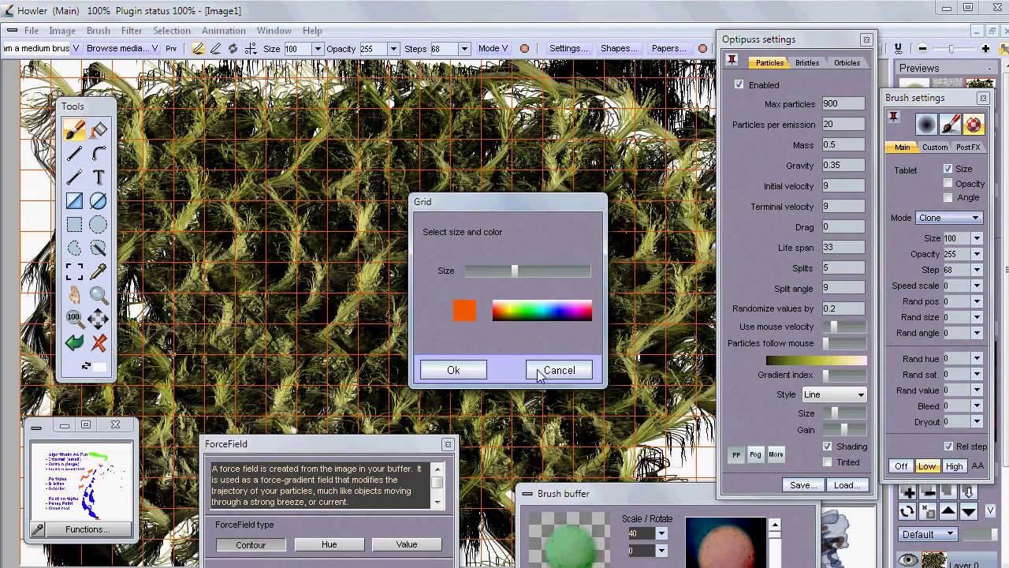
{"action": "left_click", "coordinate": [542, 370]}
Clear the canvas and render a blue Grid with enlarged cells on it
{"action": "left_click", "coordinate": [100, 344]}
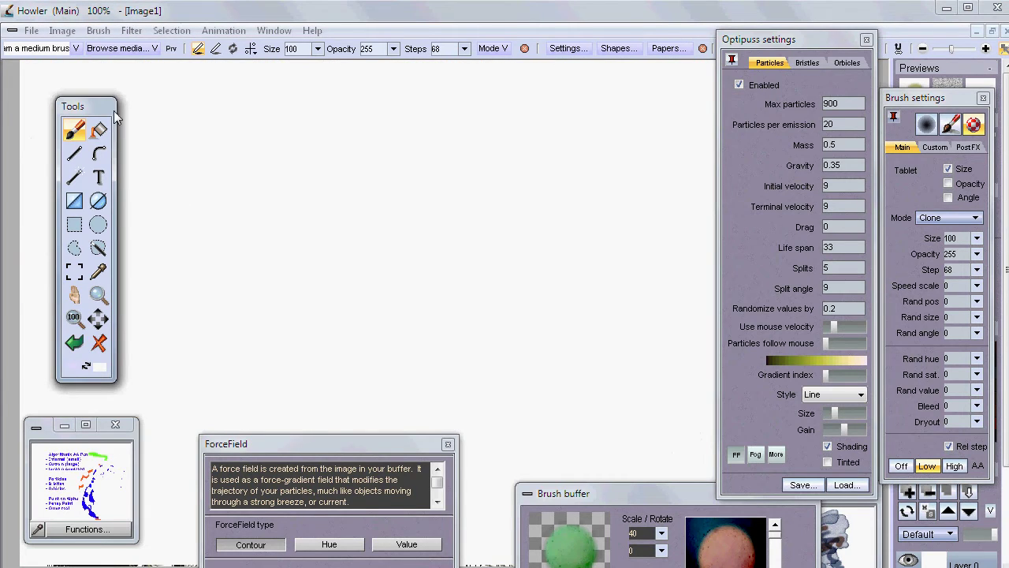
{"action": "left_click", "coordinate": [132, 31]}
{"action": "mouse_move", "coordinate": [45, 269]}
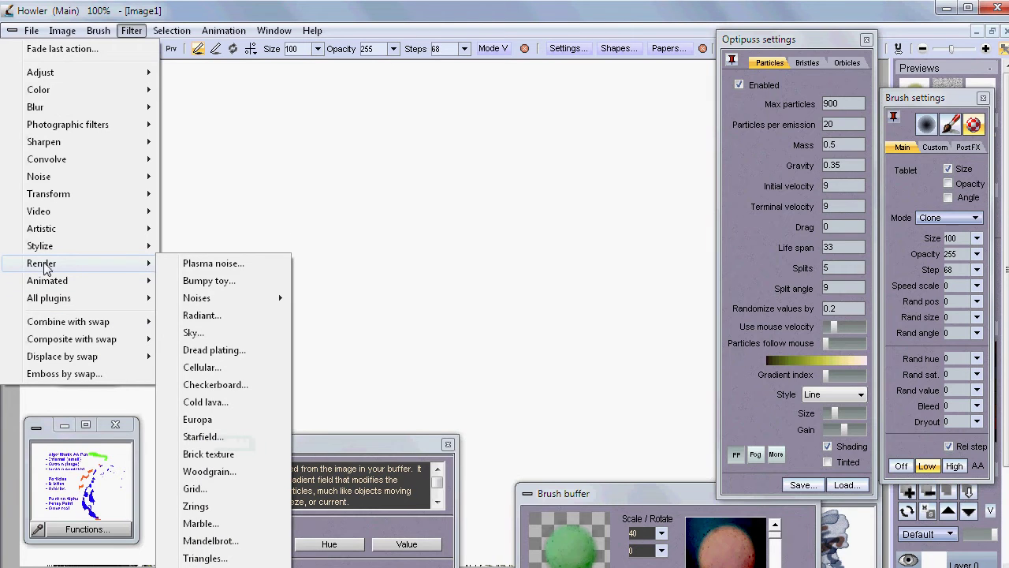
{"action": "left_click", "coordinate": [207, 486]}
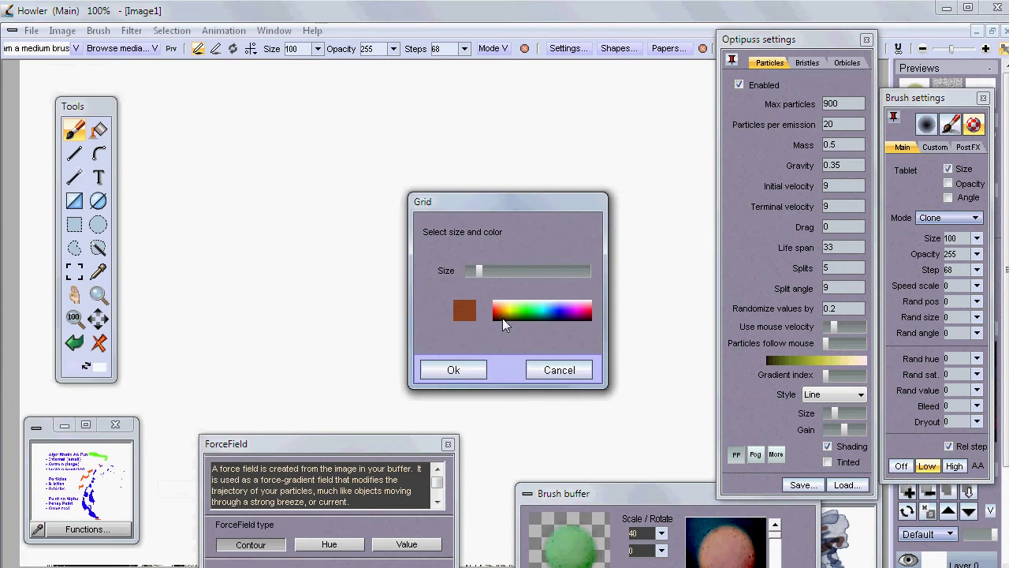
{"action": "left_click", "coordinate": [557, 313]}
{"action": "left_click", "coordinate": [557, 321]}
{"action": "left_click", "coordinate": [559, 314]}
{"action": "left_click_drag", "start_coordinate": [479, 270], "coordinate": [547, 273]}
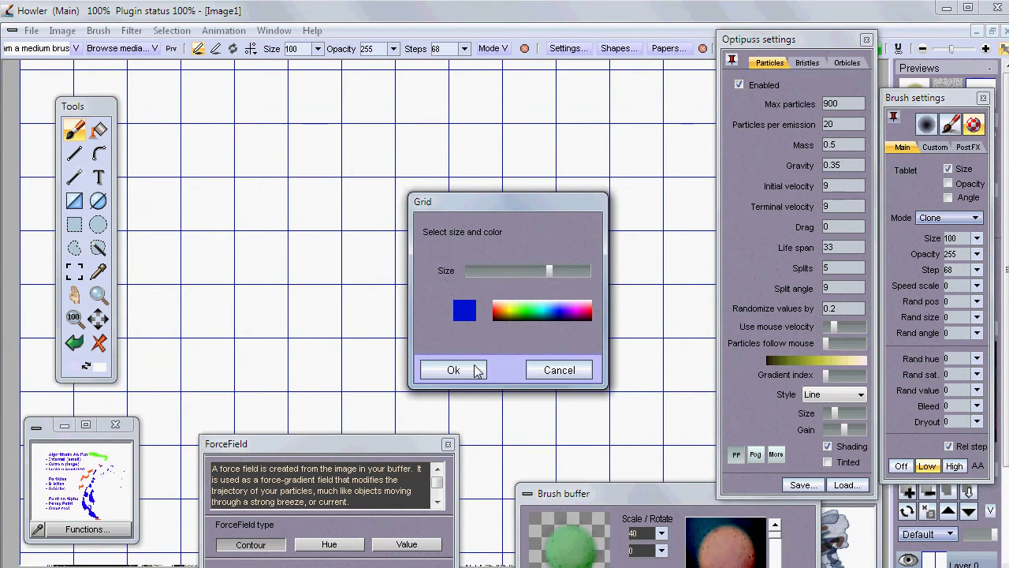
{"action": "left_click", "coordinate": [454, 370]}
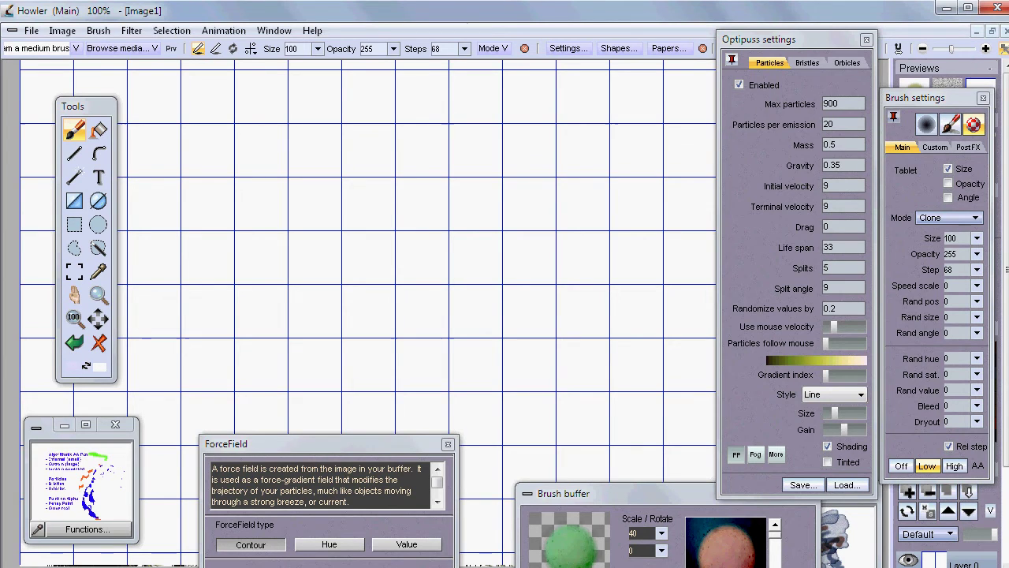
Reopen the ForceField settings to build a Contour field from the grid, with Power at maximum, and paint particle strokes over it
{"action": "left_click", "coordinate": [736, 455]}
{"action": "left_click", "coordinate": [737, 455]}
{"action": "left_click", "coordinate": [447, 445]}
{"action": "left_click_drag", "start_coordinate": [516, 193], "coordinate": [284, 395]}
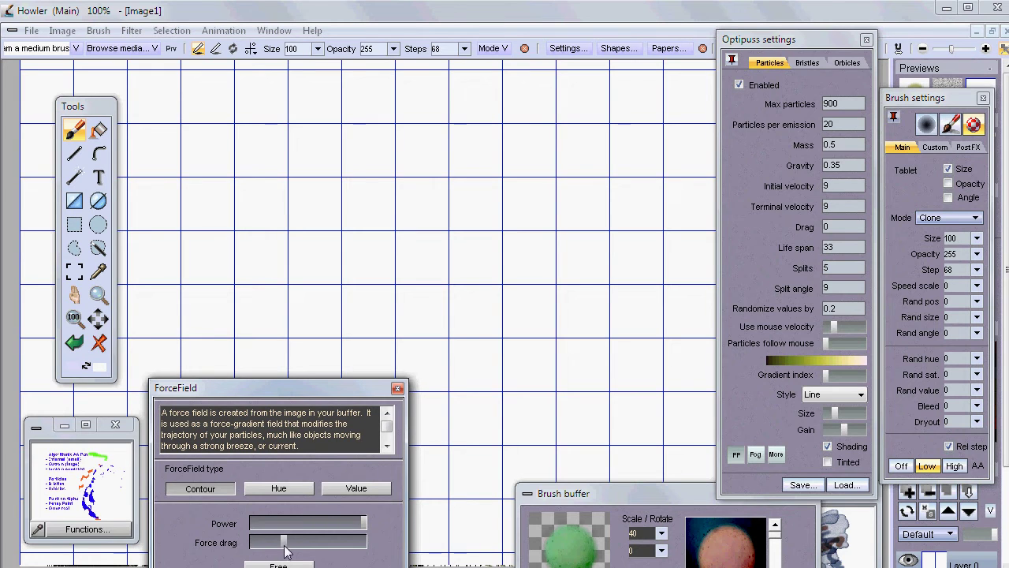
{"action": "mouse_move", "coordinate": [573, 238]}
{"action": "left_mouse_down"}
{"action": "mouse_move", "coordinate": [544, 266]}
{"action": "mouse_move", "coordinate": [546, 347]}
{"action": "mouse_move", "coordinate": [498, 365]}
{"action": "mouse_move", "coordinate": [304, 297]}
{"action": "mouse_move", "coordinate": [339, 224]}
{"action": "mouse_move", "coordinate": [415, 205]}
{"action": "mouse_move", "coordinate": [486, 164]}
{"action": "mouse_move", "coordinate": [398, 180]}
{"action": "mouse_move", "coordinate": [231, 180]}
{"action": "mouse_move", "coordinate": [174, 209]}
{"action": "mouse_move", "coordinate": [154, 319]}
{"action": "mouse_move", "coordinate": [385, 268]}
{"action": "mouse_move", "coordinate": [417, 331]}
{"action": "mouse_move", "coordinate": [574, 335]}
{"action": "mouse_move", "coordinate": [685, 414]}
{"action": "mouse_move", "coordinate": [640, 444]}
{"action": "mouse_move", "coordinate": [627, 299]}
{"action": "mouse_move", "coordinate": [667, 150]}
{"action": "mouse_move", "coordinate": [658, 134]}
{"action": "mouse_move", "coordinate": [502, 319]}
{"action": "mouse_move", "coordinate": [458, 520]}
{"action": "left_mouse_up"}
Lower the Force drag and paint wide-spreading particle strokes across the grid
{"action": "left_click_drag", "start_coordinate": [291, 543], "coordinate": [262, 549]}
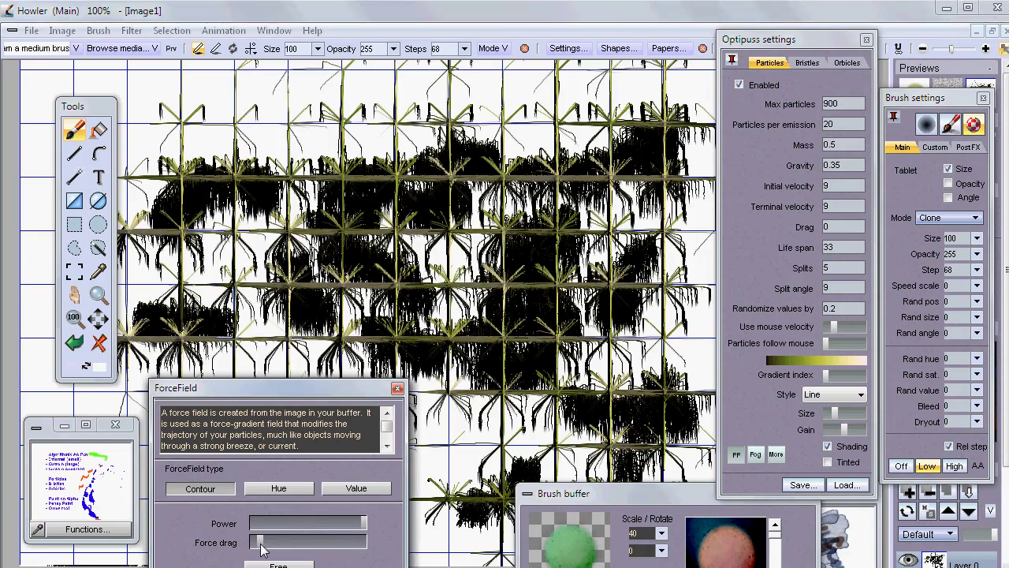
{"action": "mouse_move", "coordinate": [479, 218]}
{"action": "left_mouse_down"}
{"action": "mouse_move", "coordinate": [315, 347]}
{"action": "mouse_move", "coordinate": [528, 245]}
{"action": "mouse_move", "coordinate": [560, 181]}
{"action": "mouse_move", "coordinate": [394, 236]}
{"action": "mouse_move", "coordinate": [118, 236]}
{"action": "mouse_move", "coordinate": [355, 315]}
{"action": "mouse_move", "coordinate": [552, 355]}
{"action": "left_mouse_up"}
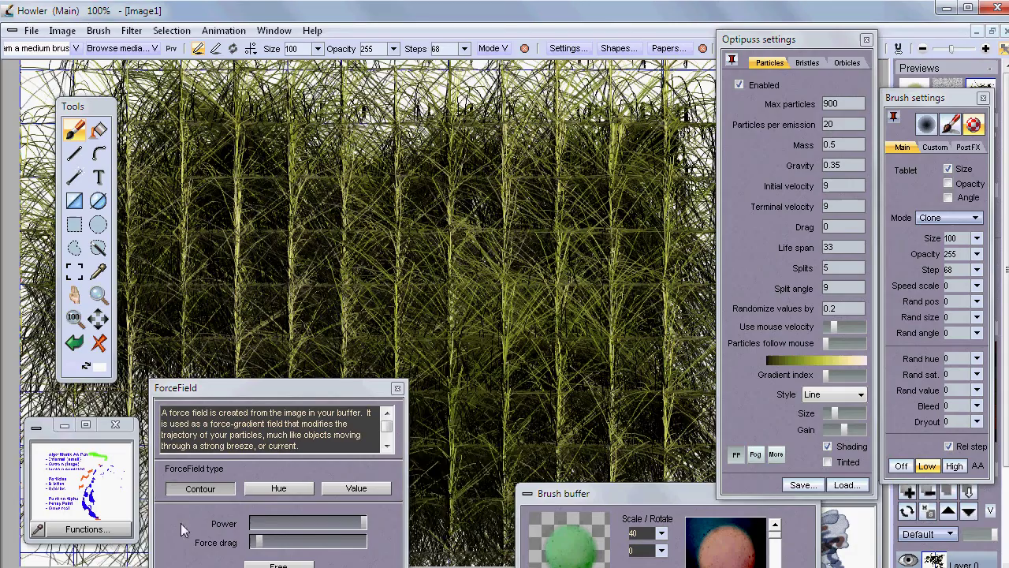
{"action": "mouse_move", "coordinate": [402, 218]}
{"action": "left_mouse_down"}
{"action": "mouse_move", "coordinate": [172, 181]}
{"action": "mouse_move", "coordinate": [260, 370]}
{"action": "left_mouse_up"}
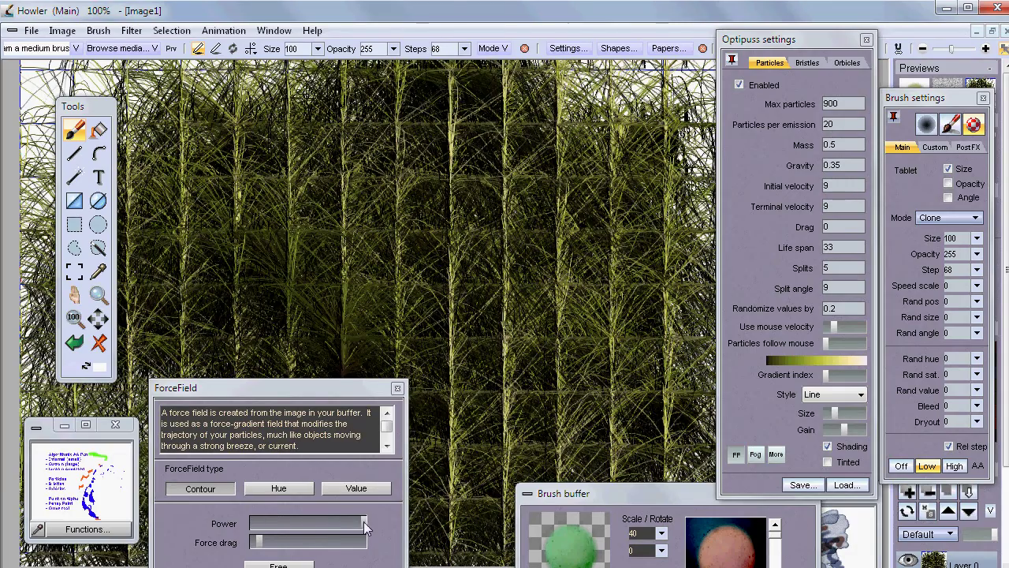
Lower the force field's Power and raise its Force drag, painting test particle strokes after each change
{"action": "left_click_drag", "start_coordinate": [364, 523], "coordinate": [339, 523]}
{"action": "mouse_move", "coordinate": [461, 343]}
{"action": "left_mouse_down"}
{"action": "mouse_move", "coordinate": [400, 309]}
{"action": "mouse_move", "coordinate": [198, 295]}
{"action": "mouse_move", "coordinate": [112, 421]}
{"action": "left_mouse_up"}
{"action": "left_click_drag", "start_coordinate": [257, 542], "coordinate": [309, 544]}
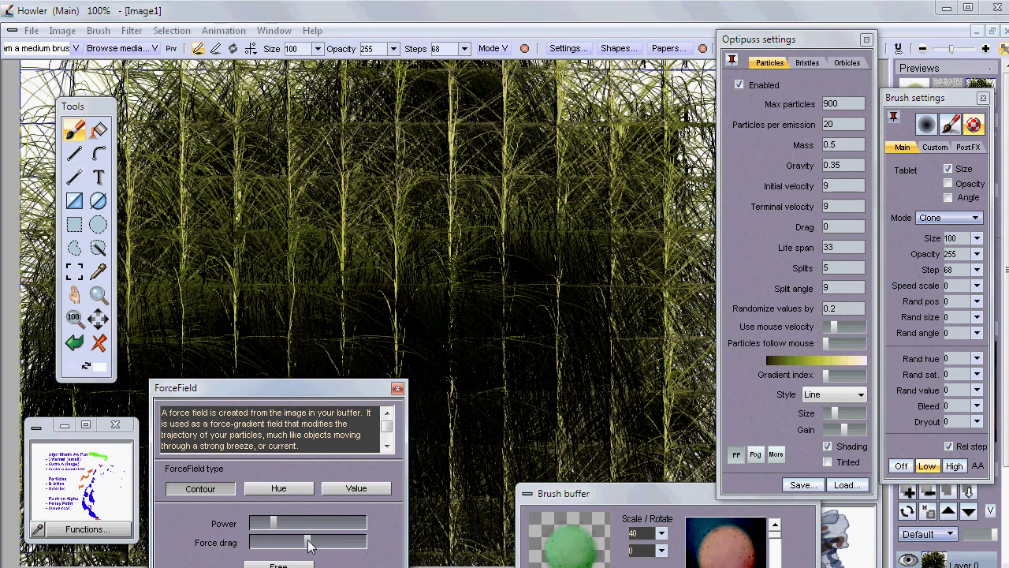
{"action": "mouse_move", "coordinate": [441, 206]}
{"action": "left_mouse_down"}
{"action": "mouse_move", "coordinate": [429, 291]}
{"action": "mouse_move", "coordinate": [537, 380]}
{"action": "left_mouse_up"}
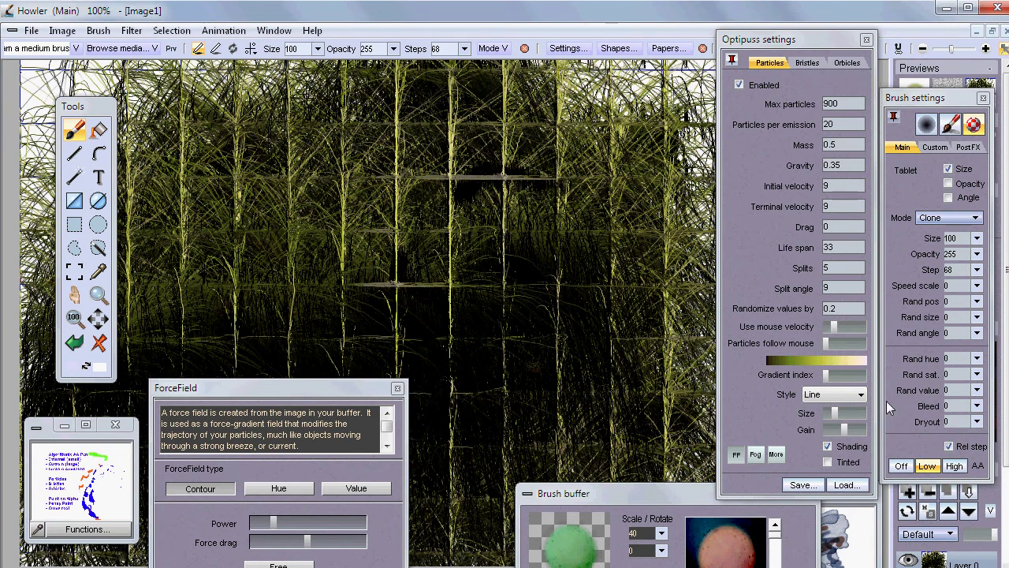
Clear the canvas and paint particle strokes along the grid force field, raising Power and lowering Force drag partway through
{"action": "mouse_move", "coordinate": [231, 266]}
{"action": "left_mouse_down"}
{"action": "mouse_move", "coordinate": [243, 235]}
{"action": "mouse_move", "coordinate": [167, 252]}
{"action": "mouse_move", "coordinate": [213, 356]}
{"action": "left_mouse_up"}
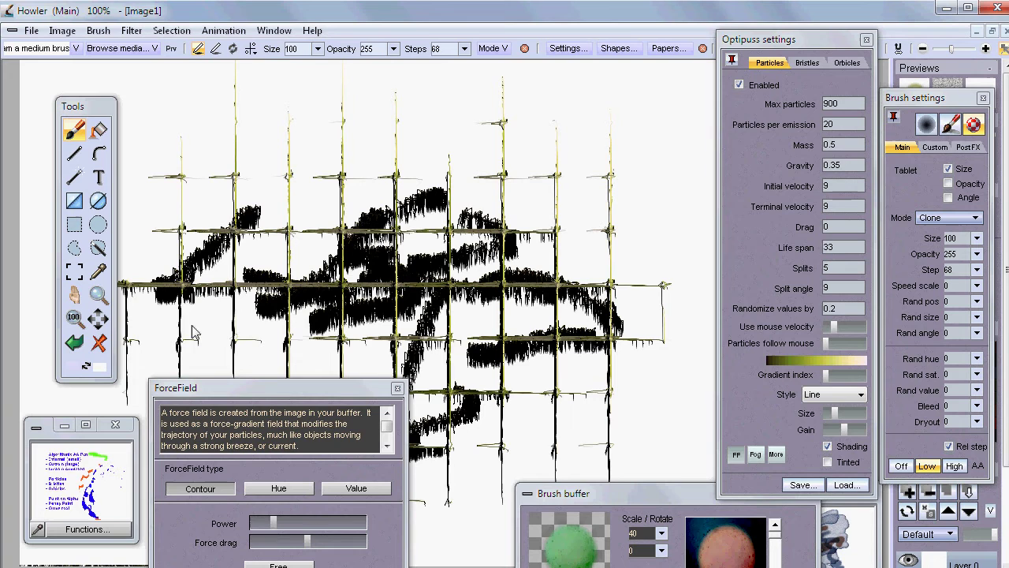
{"action": "mouse_move", "coordinate": [631, 306]}
{"action": "left_mouse_down"}
{"action": "mouse_move", "coordinate": [587, 188]}
{"action": "mouse_move", "coordinate": [412, 183]}
{"action": "mouse_move", "coordinate": [347, 130]}
{"action": "mouse_move", "coordinate": [386, 271]}
{"action": "left_mouse_up"}
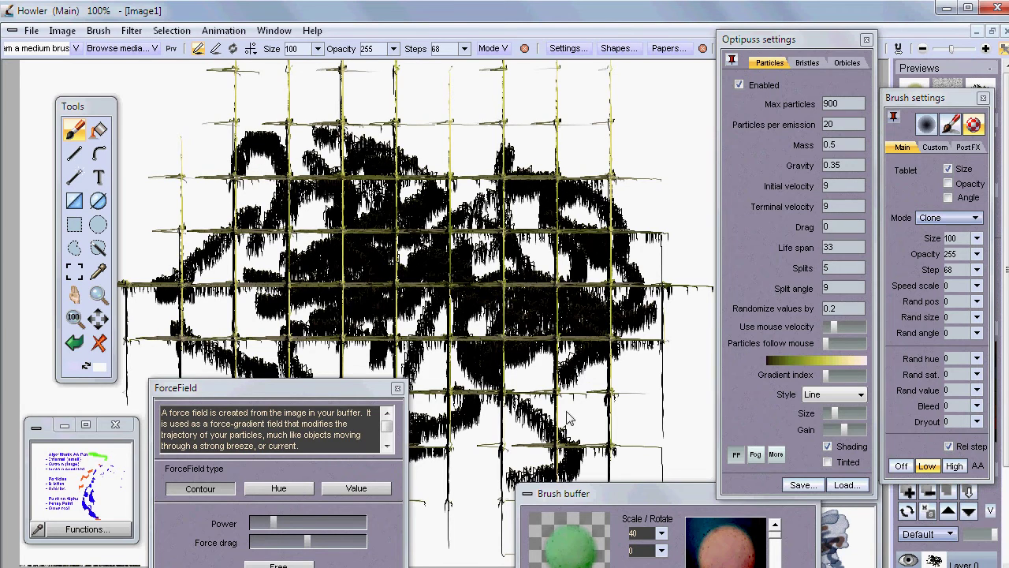
{"action": "mouse_move", "coordinate": [473, 478]}
{"action": "left_mouse_down"}
{"action": "mouse_move", "coordinate": [612, 377]}
{"action": "mouse_move", "coordinate": [613, 413]}
{"action": "mouse_move", "coordinate": [427, 278]}
{"action": "mouse_move", "coordinate": [233, 276]}
{"action": "mouse_move", "coordinate": [276, 148]}
{"action": "left_mouse_up"}
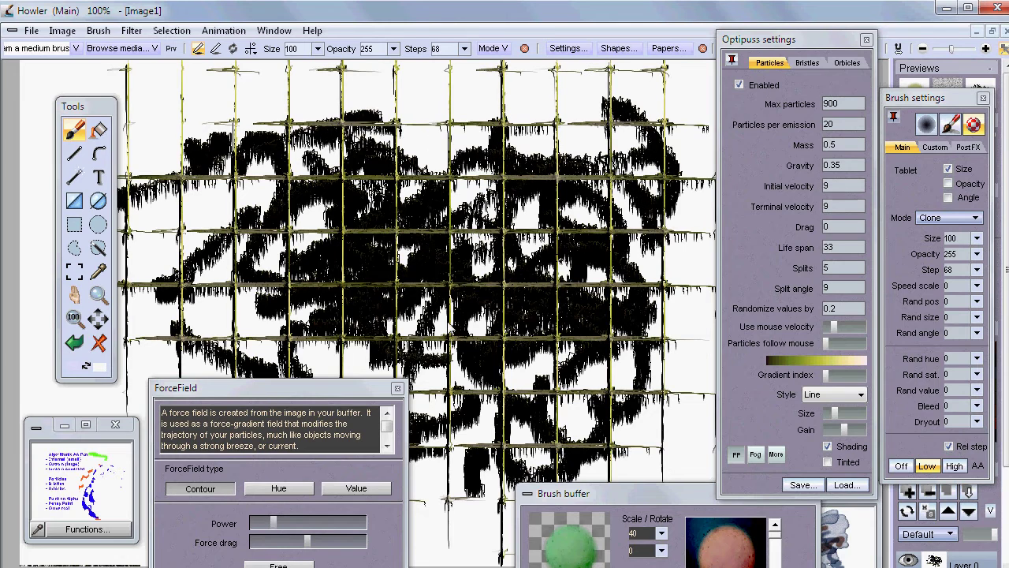
{"action": "mouse_move", "coordinate": [273, 522]}
{"action": "left_mouse_down"}
{"action": "mouse_move", "coordinate": [332, 523]}
{"action": "mouse_move", "coordinate": [273, 543]}
{"action": "left_mouse_up"}
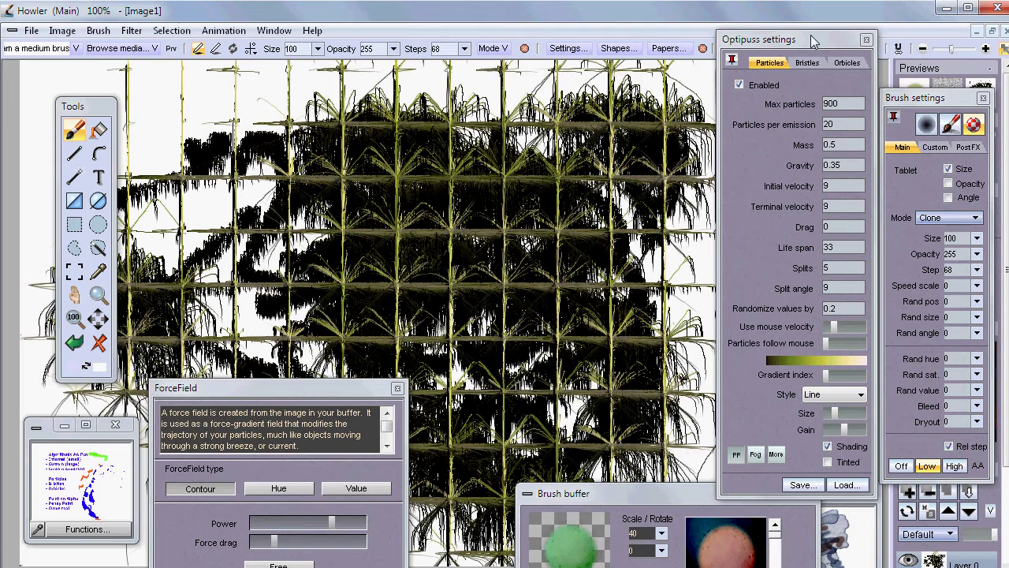
Set the particle style to Shrinking lines and increase the particle Size
{"action": "left_click_drag", "start_coordinate": [820, 39], "coordinate": [772, 44]}
{"action": "left_click", "coordinate": [825, 392]}
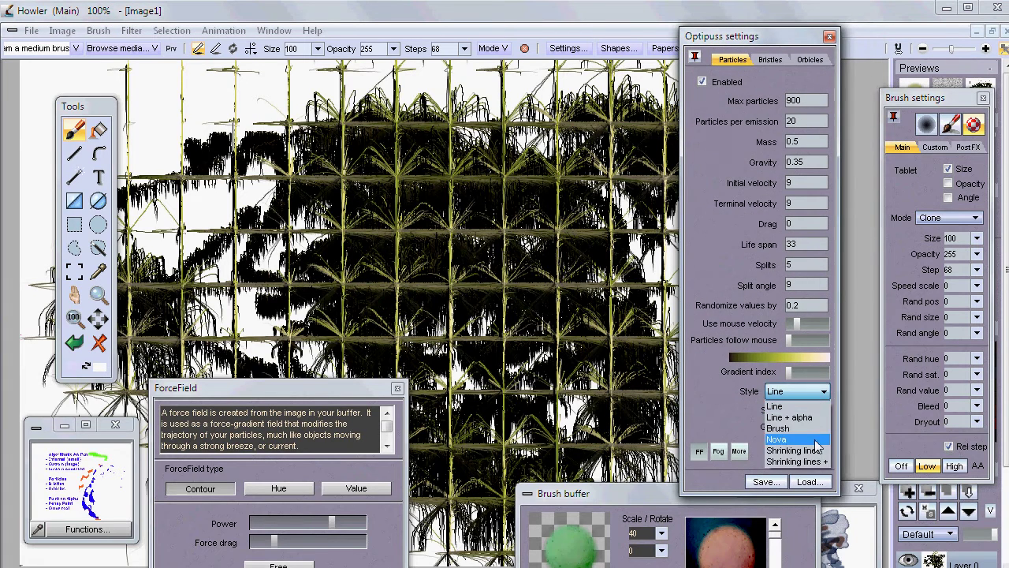
{"action": "left_click", "coordinate": [804, 450]}
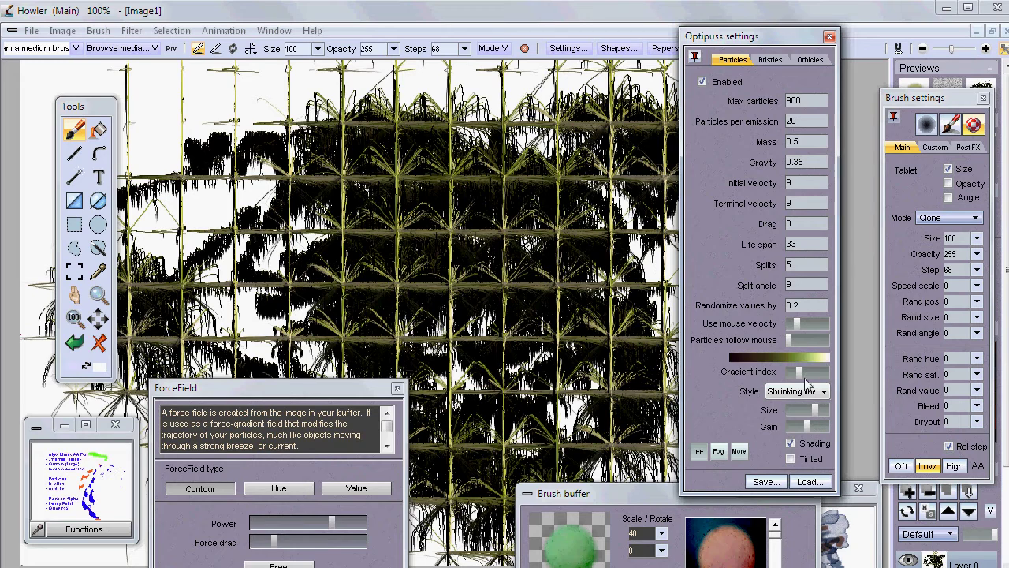
{"action": "left_click_drag", "start_coordinate": [820, 381], "coordinate": [834, 381]}
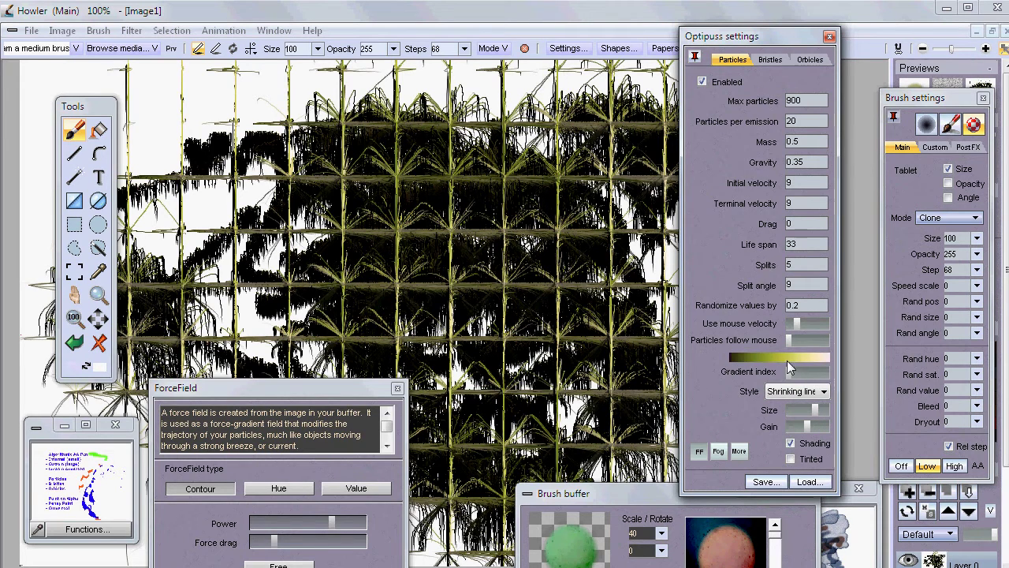
Recolour the particle gradient to red and orange tones by redrawing its red, green and blue curves
{"action": "left_click", "coordinate": [786, 359]}
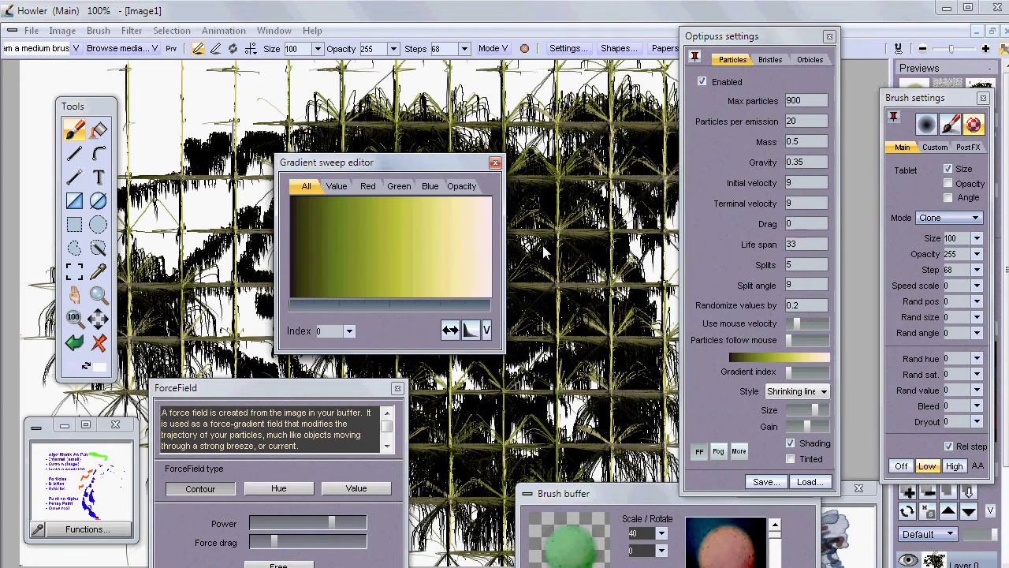
{"action": "left_click", "coordinate": [336, 187]}
{"action": "left_click", "coordinate": [367, 187]}
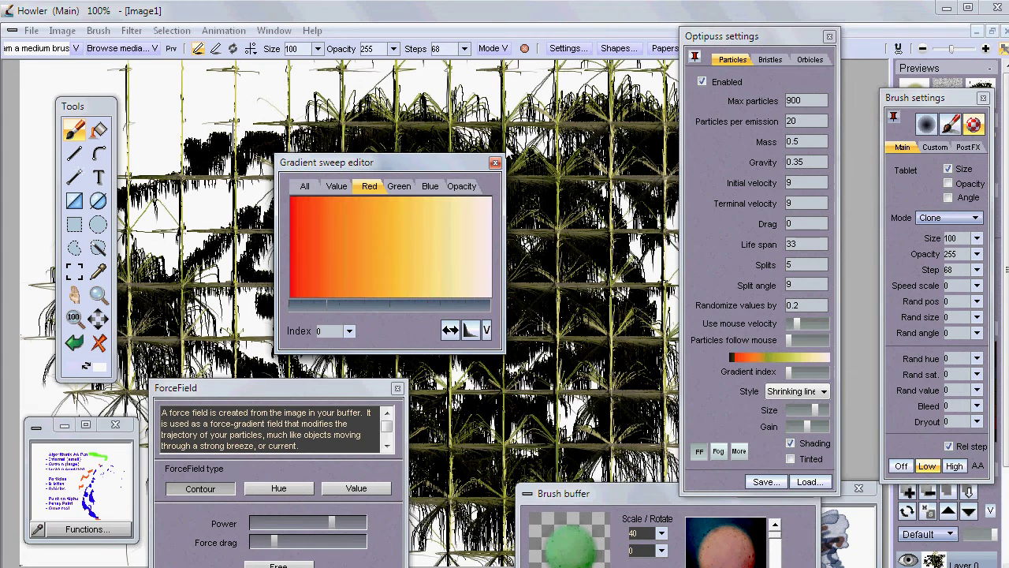
{"action": "left_click", "coordinate": [401, 186]}
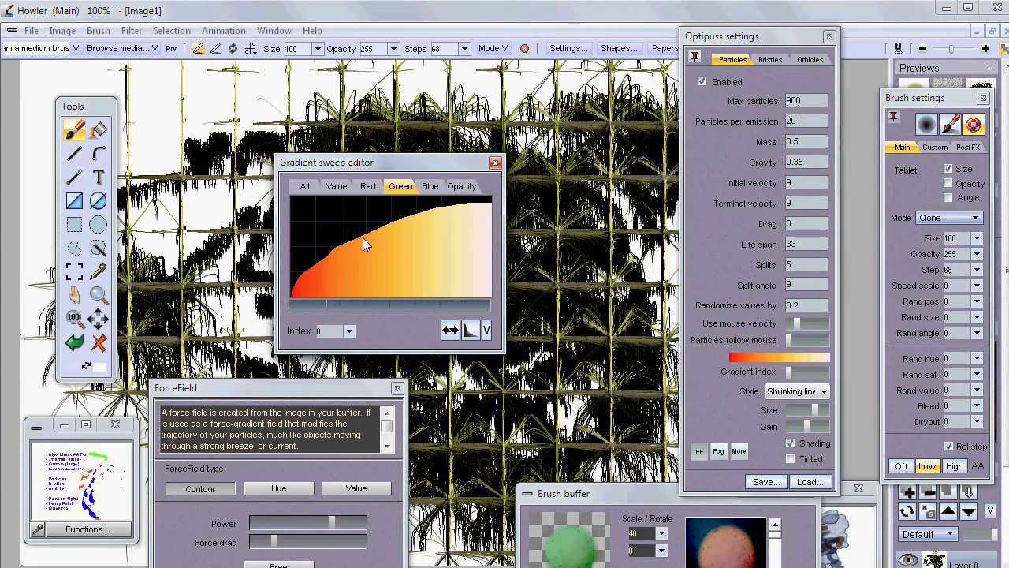
{"action": "left_click", "coordinate": [429, 186]}
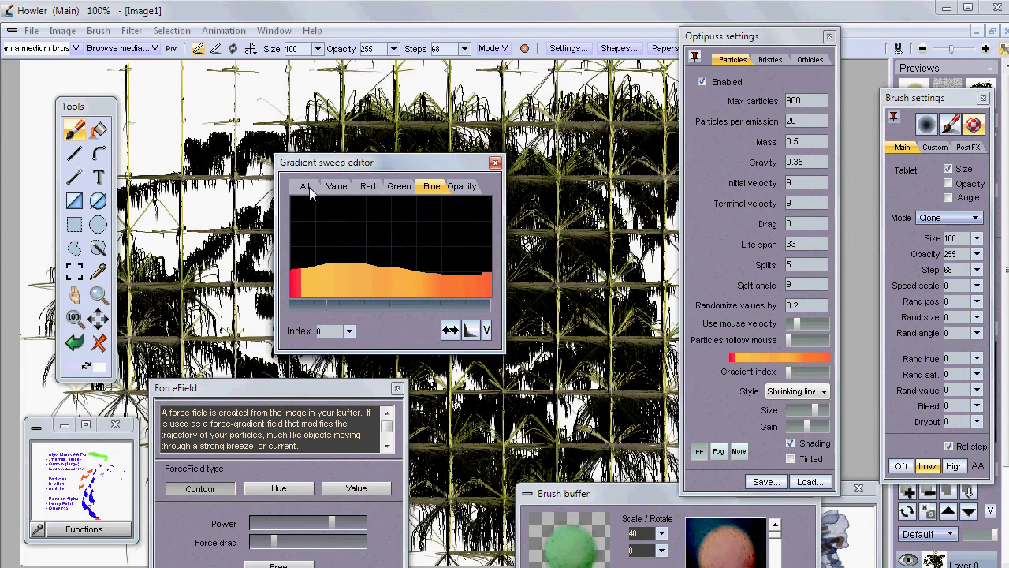
{"action": "left_click", "coordinate": [338, 187]}
Move the gradient editor off the painting and paint orange shrinking-line particle strokes across the grid
{"action": "left_click_drag", "start_coordinate": [351, 164], "coordinate": [790, 242]}
{"action": "mouse_move", "coordinate": [449, 209]}
{"action": "left_mouse_down"}
{"action": "mouse_move", "coordinate": [354, 284]}
{"action": "mouse_move", "coordinate": [544, 387]}
{"action": "mouse_move", "coordinate": [567, 268]}
{"action": "mouse_move", "coordinate": [558, 384]}
{"action": "mouse_move", "coordinate": [587, 229]}
{"action": "mouse_move", "coordinate": [511, 411]}
{"action": "mouse_move", "coordinate": [518, 436]}
{"action": "mouse_move", "coordinate": [511, 385]}
{"action": "mouse_move", "coordinate": [176, 277]}
{"action": "mouse_move", "coordinate": [144, 127]}
{"action": "mouse_move", "coordinate": [374, 89]}
{"action": "mouse_move", "coordinate": [499, 136]}
{"action": "mouse_move", "coordinate": [631, 156]}
{"action": "mouse_move", "coordinate": [666, 172]}
{"action": "mouse_move", "coordinate": [623, 371]}
{"action": "mouse_move", "coordinate": [546, 481]}
{"action": "mouse_move", "coordinate": [88, 467]}
{"action": "mouse_move", "coordinate": [110, 314]}
{"action": "mouse_move", "coordinate": [261, 234]}
{"action": "mouse_move", "coordinate": [121, 177]}
{"action": "mouse_move", "coordinate": [160, 201]}
{"action": "mouse_move", "coordinate": [391, 193]}
{"action": "mouse_move", "coordinate": [261, 161]}
{"action": "mouse_move", "coordinate": [261, 98]}
{"action": "left_mouse_up"}
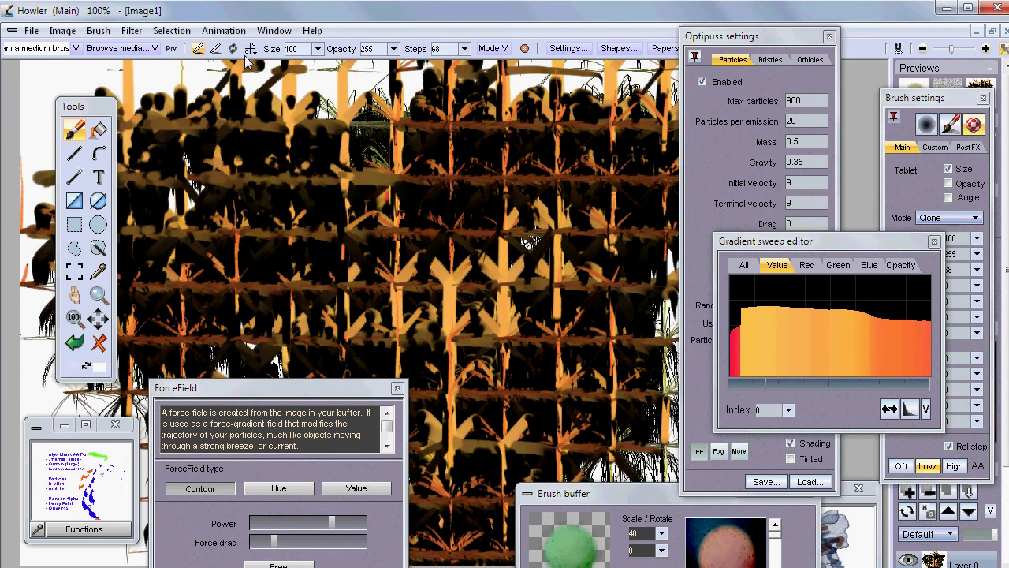
Turn on Horizontal mirror and paint mirrored orange particle strokes over the whole canvas
{"action": "left_click", "coordinate": [251, 49]}
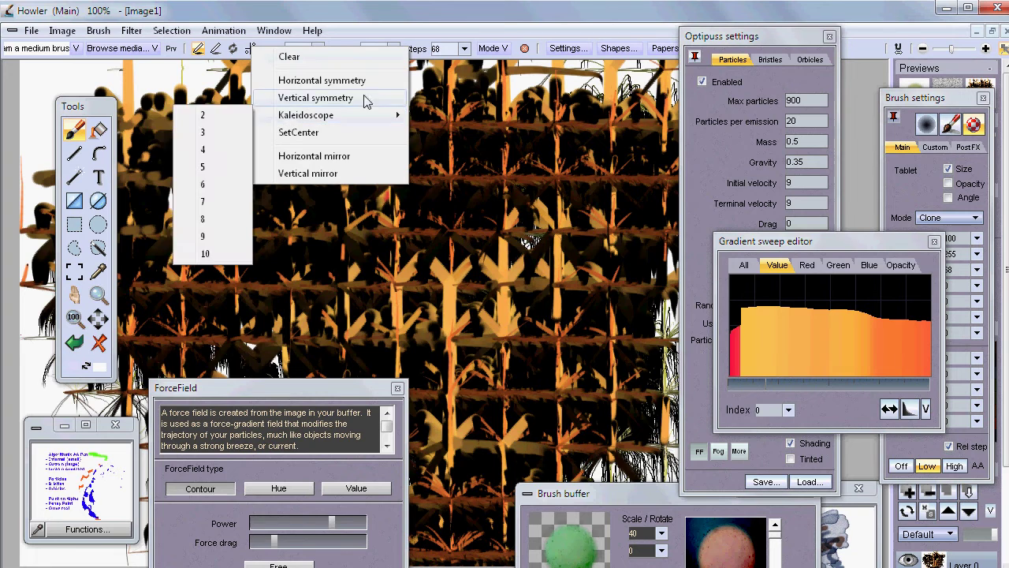
{"action": "left_click", "coordinate": [314, 156]}
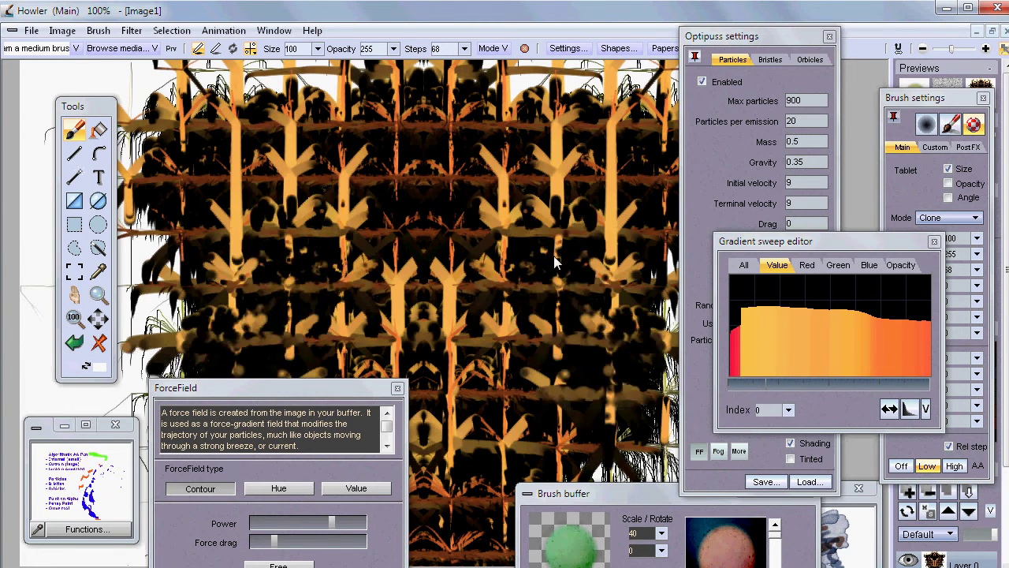
{"action": "mouse_move", "coordinate": [646, 196]}
{"action": "left_mouse_down"}
{"action": "mouse_move", "coordinate": [608, 324]}
{"action": "mouse_move", "coordinate": [616, 285]}
{"action": "mouse_move", "coordinate": [800, 159]}
{"action": "mouse_move", "coordinate": [712, 170]}
{"action": "mouse_move", "coordinate": [586, 352]}
{"action": "mouse_move", "coordinate": [524, 328]}
{"action": "mouse_move", "coordinate": [438, 254]}
{"action": "mouse_move", "coordinate": [493, 169]}
{"action": "mouse_move", "coordinate": [582, 152]}
{"action": "mouse_move", "coordinate": [565, 218]}
{"action": "mouse_move", "coordinate": [568, 173]}
{"action": "mouse_move", "coordinate": [424, 176]}
{"action": "mouse_move", "coordinate": [475, 212]}
{"action": "mouse_move", "coordinate": [579, 167]}
{"action": "mouse_move", "coordinate": [600, 123]}
{"action": "mouse_move", "coordinate": [512, 148]}
{"action": "mouse_move", "coordinate": [572, 195]}
{"action": "mouse_move", "coordinate": [634, 184]}
{"action": "mouse_move", "coordinate": [562, 289]}
{"action": "mouse_move", "coordinate": [537, 286]}
{"action": "mouse_move", "coordinate": [549, 373]}
{"action": "mouse_move", "coordinate": [523, 339]}
{"action": "mouse_move", "coordinate": [497, 344]}
{"action": "mouse_move", "coordinate": [529, 260]}
{"action": "mouse_move", "coordinate": [564, 259]}
{"action": "mouse_move", "coordinate": [597, 340]}
{"action": "mouse_move", "coordinate": [611, 222]}
{"action": "mouse_move", "coordinate": [550, 210]}
{"action": "mouse_move", "coordinate": [600, 246]}
{"action": "mouse_move", "coordinate": [591, 159]}
{"action": "mouse_move", "coordinate": [661, 145]}
{"action": "mouse_move", "coordinate": [629, 284]}
{"action": "mouse_move", "coordinate": [662, 170]}
{"action": "mouse_move", "coordinate": [536, 176]}
{"action": "mouse_move", "coordinate": [459, 326]}
{"action": "mouse_move", "coordinate": [385, 239]}
{"action": "mouse_move", "coordinate": [313, 253]}
{"action": "mouse_move", "coordinate": [462, 171]}
{"action": "mouse_move", "coordinate": [697, 136]}
{"action": "mouse_move", "coordinate": [653, 273]}
{"action": "mouse_move", "coordinate": [654, 370]}
{"action": "mouse_move", "coordinate": [623, 304]}
{"action": "mouse_move", "coordinate": [640, 244]}
{"action": "mouse_move", "coordinate": [609, 376]}
{"action": "mouse_move", "coordinate": [581, 275]}
{"action": "mouse_move", "coordinate": [675, 155]}
{"action": "mouse_move", "coordinate": [734, 178]}
{"action": "mouse_move", "coordinate": [613, 305]}
{"action": "mouse_move", "coordinate": [629, 380]}
{"action": "mouse_move", "coordinate": [766, 354]}
{"action": "mouse_move", "coordinate": [727, 145]}
{"action": "mouse_move", "coordinate": [687, 117]}
{"action": "mouse_move", "coordinate": [570, 238]}
{"action": "mouse_move", "coordinate": [676, 291]}
{"action": "mouse_move", "coordinate": [695, 115]}
{"action": "mouse_move", "coordinate": [546, 249]}
{"action": "mouse_move", "coordinate": [543, 326]}
{"action": "mouse_move", "coordinate": [596, 193]}
{"action": "mouse_move", "coordinate": [587, 312]}
{"action": "mouse_move", "coordinate": [620, 200]}
{"action": "mouse_move", "coordinate": [728, 125]}
{"action": "mouse_move", "coordinate": [792, 130]}
{"action": "mouse_move", "coordinate": [646, 276]}
{"action": "mouse_move", "coordinate": [678, 410]}
{"action": "mouse_move", "coordinate": [670, 323]}
{"action": "left_mouse_up"}
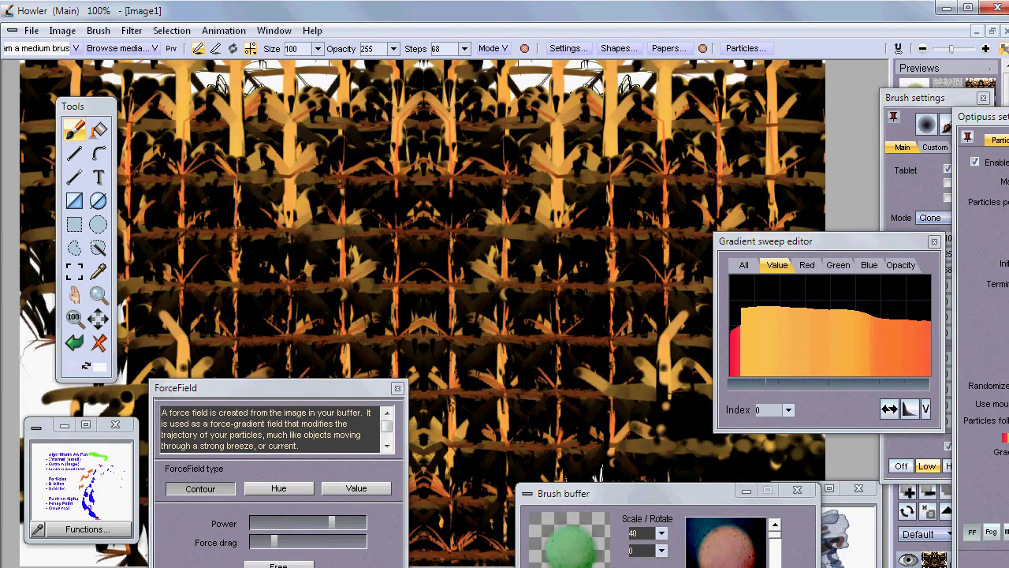